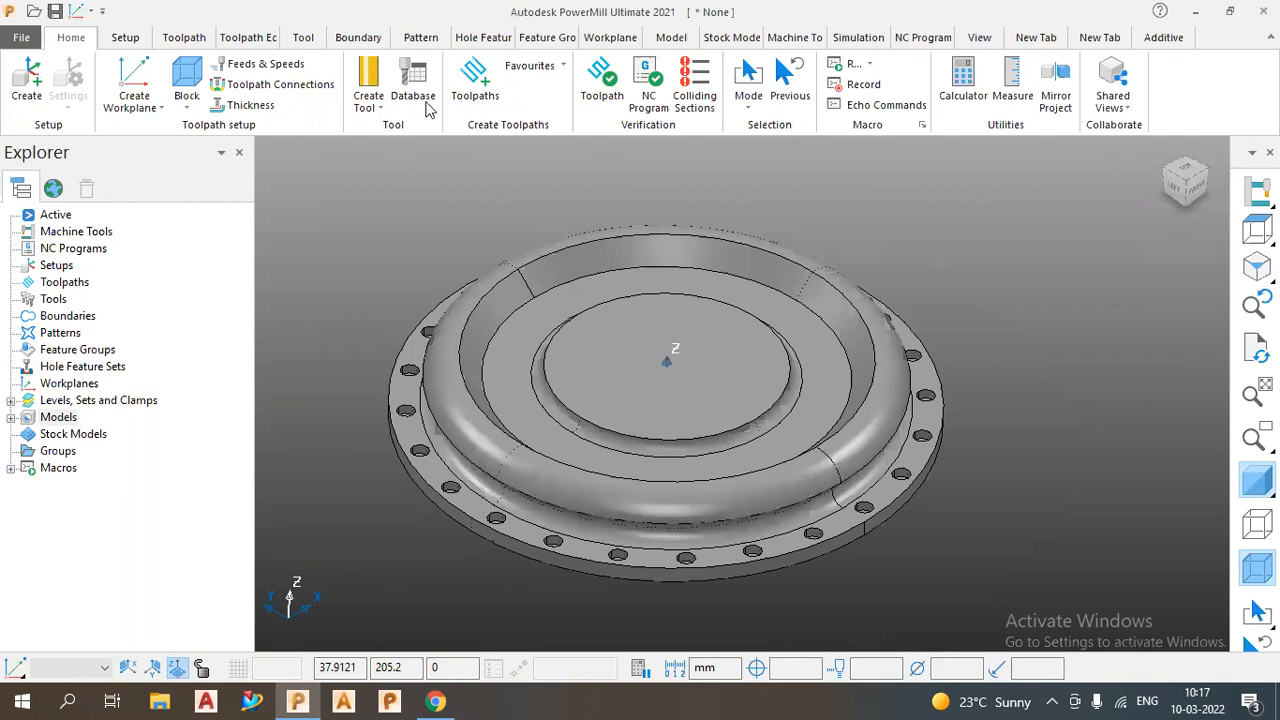
- Create a new toolpath using the Radial Finishing strategy from the Finishing category
{"action": "left_click", "coordinate": [476, 95]}
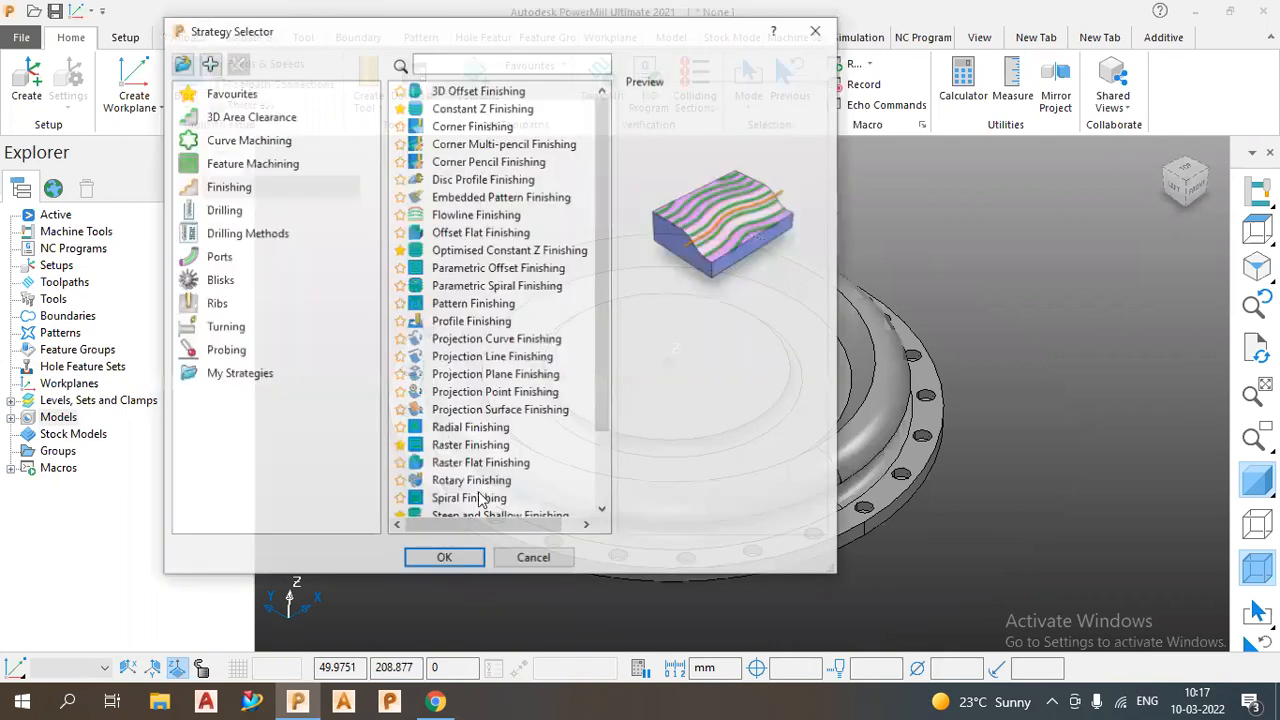
{"action": "left_click", "coordinate": [468, 428]}
{"action": "scroll", "coordinate": [468, 432], "scroll_direction": "down", "scroll_amount": 1}
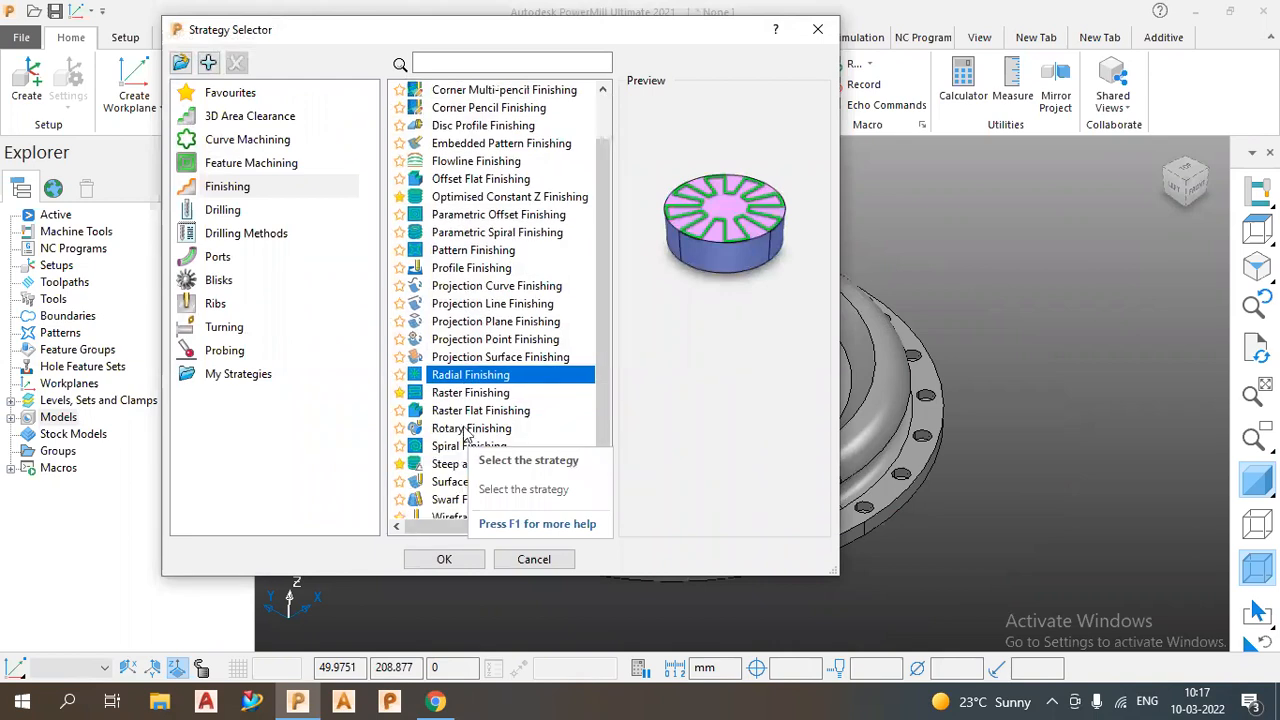
{"action": "scroll", "coordinate": [465, 432], "scroll_direction": "down", "scroll_amount": 1}
{"action": "left_click", "coordinate": [468, 411]}
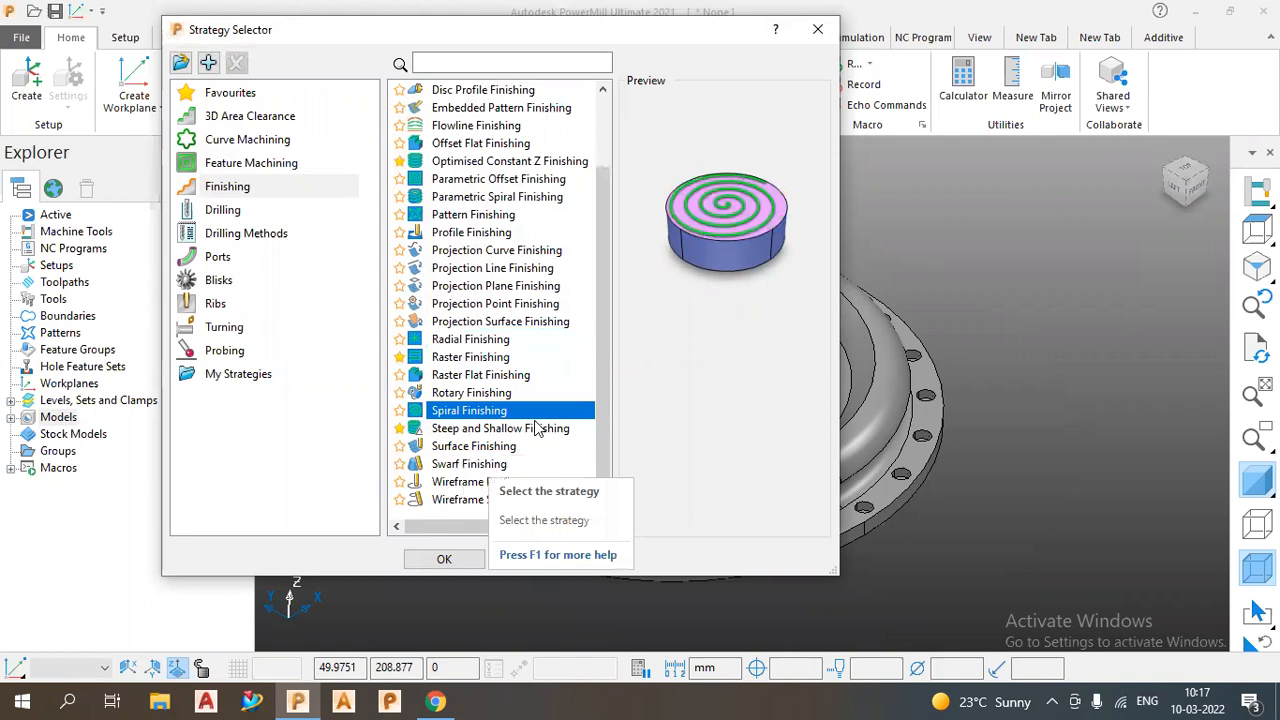
{"action": "scroll", "coordinate": [492, 314], "scroll_direction": "up", "scroll_amount": 2}
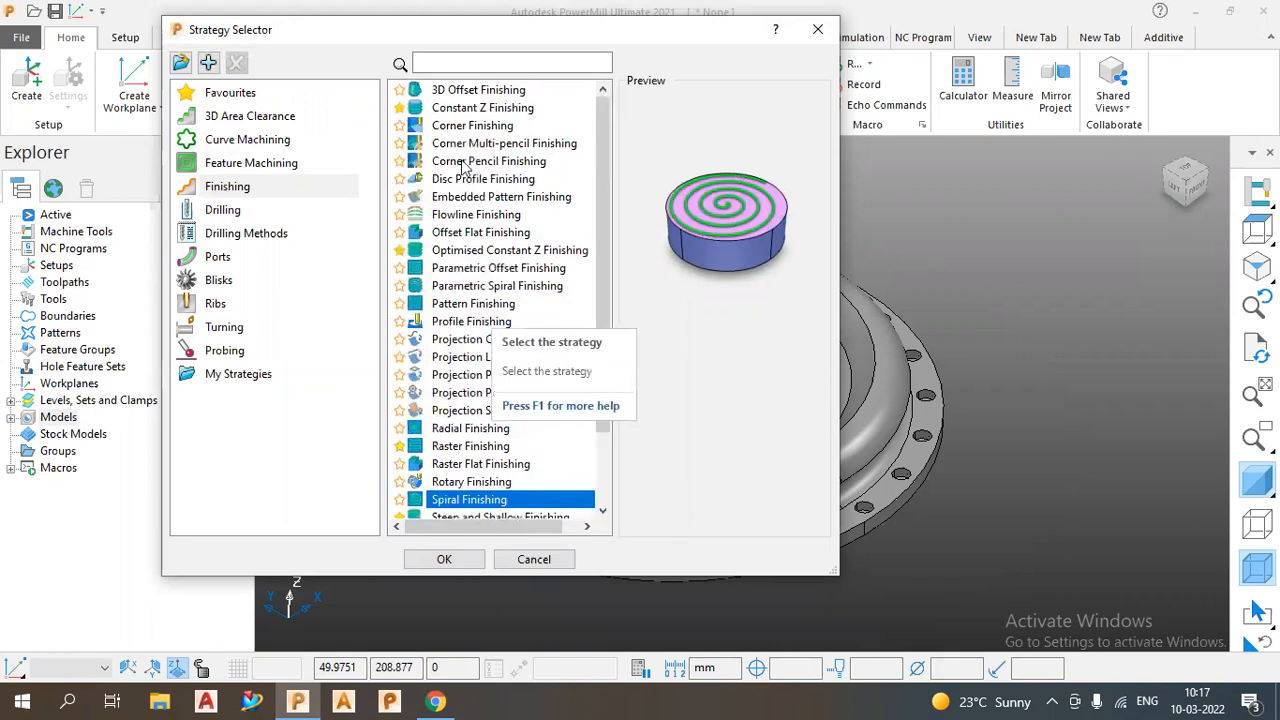
{"action": "key", "text": "Home"}
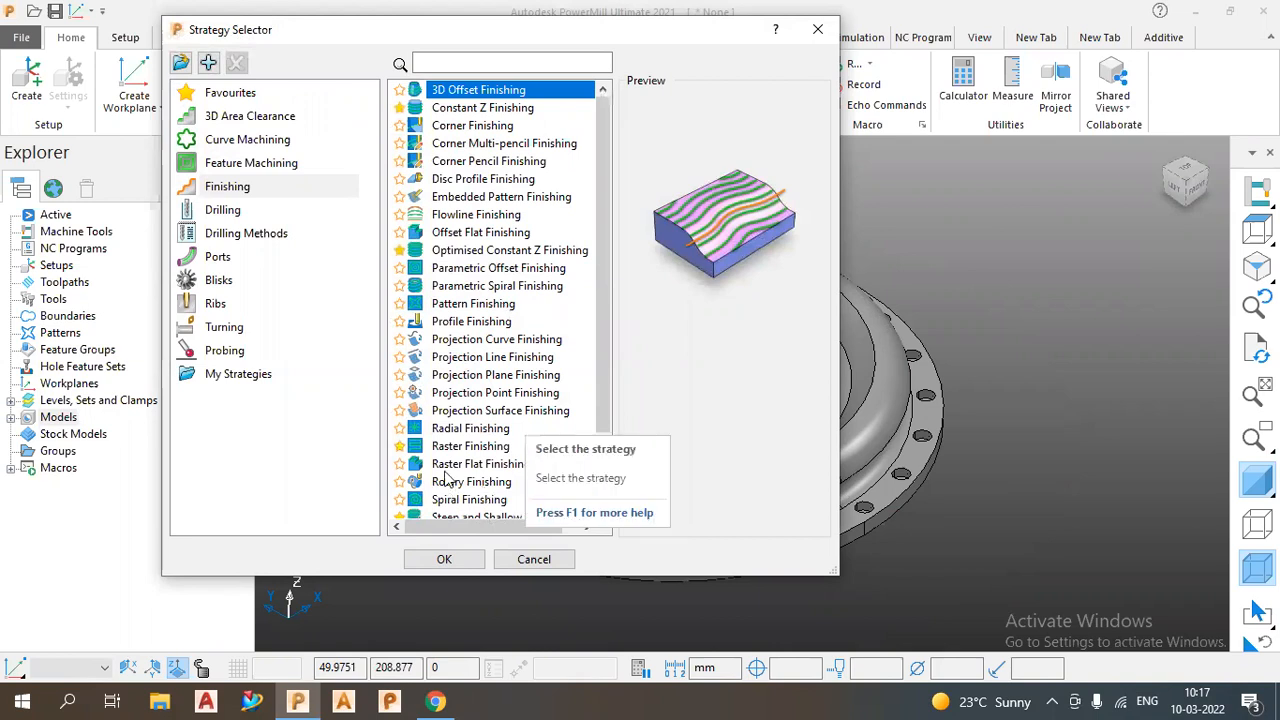
{"action": "scroll", "coordinate": [452, 485], "scroll_direction": "down", "scroll_amount": 1}
{"action": "scroll", "coordinate": [468, 358], "scroll_direction": "down", "scroll_amount": 1}
{"action": "left_click", "coordinate": [466, 341]}
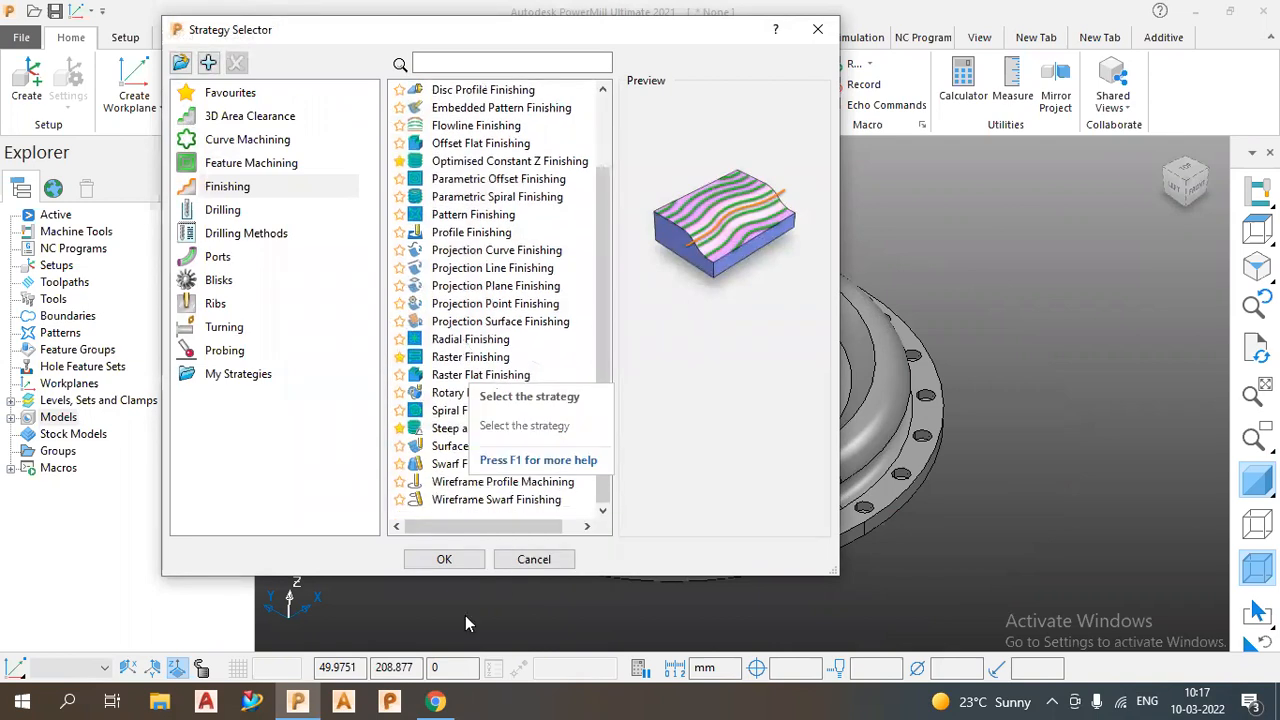
{"action": "left_click", "coordinate": [461, 561]}
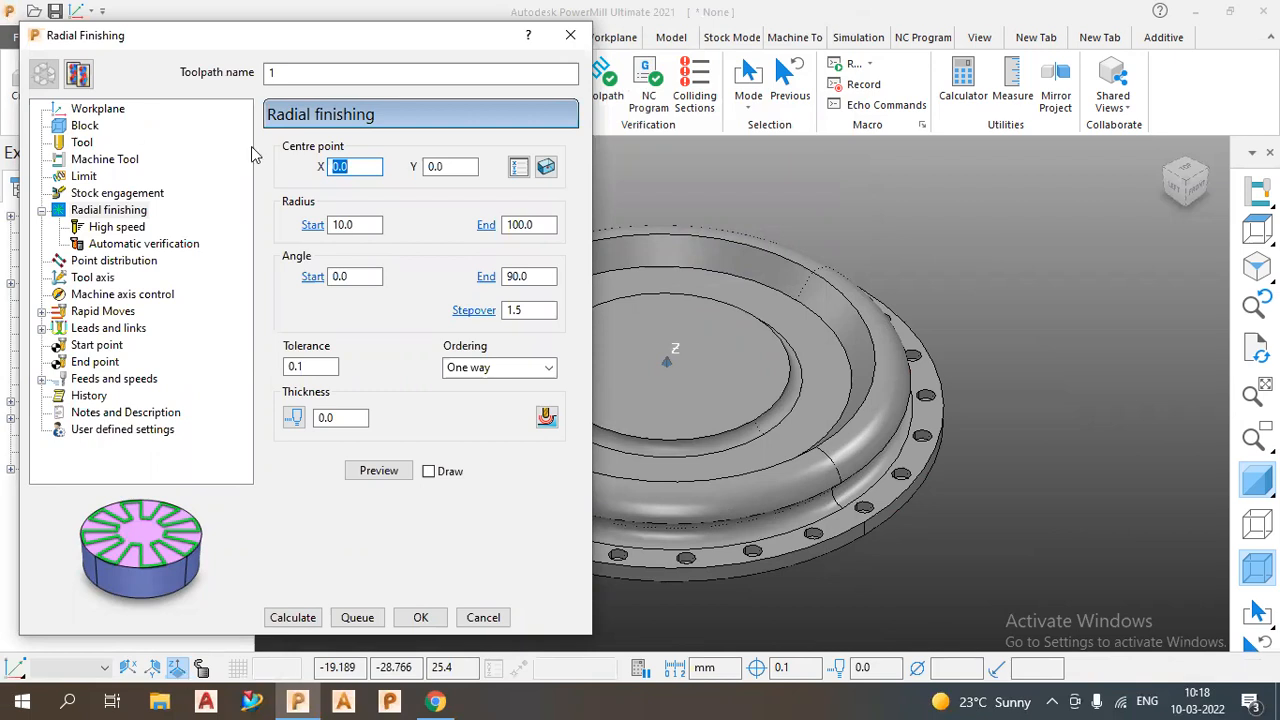
- Define the block as a cylinder and calculate its limits from the model
{"action": "left_click", "coordinate": [84, 112]}
{"action": "left_click", "coordinate": [83, 128]}
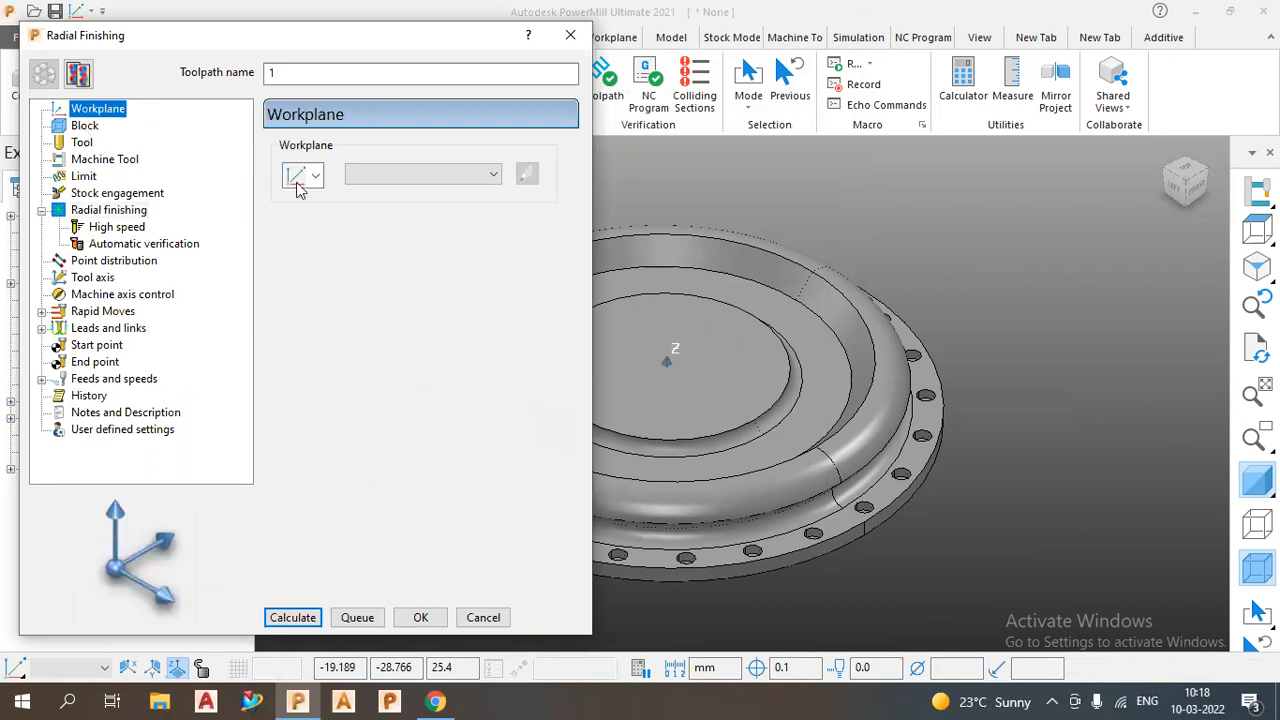
{"action": "left_click", "coordinate": [340, 199]}
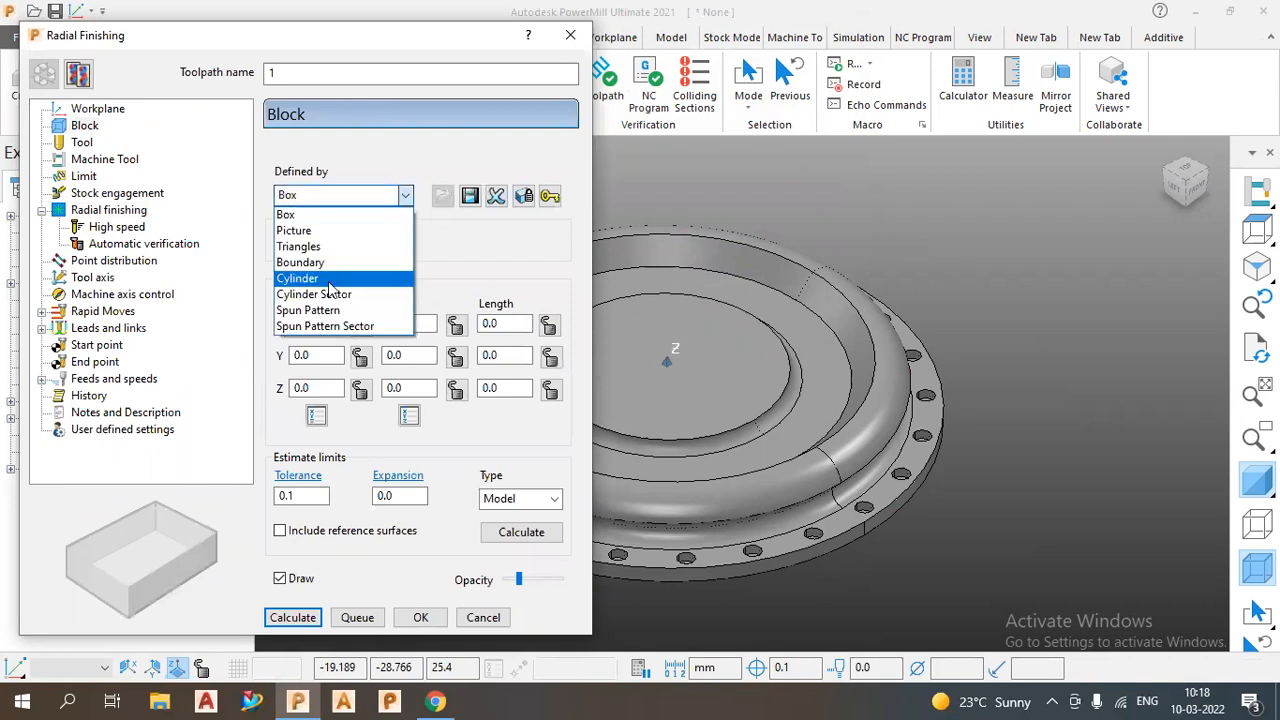
{"action": "left_click", "coordinate": [521, 538]}
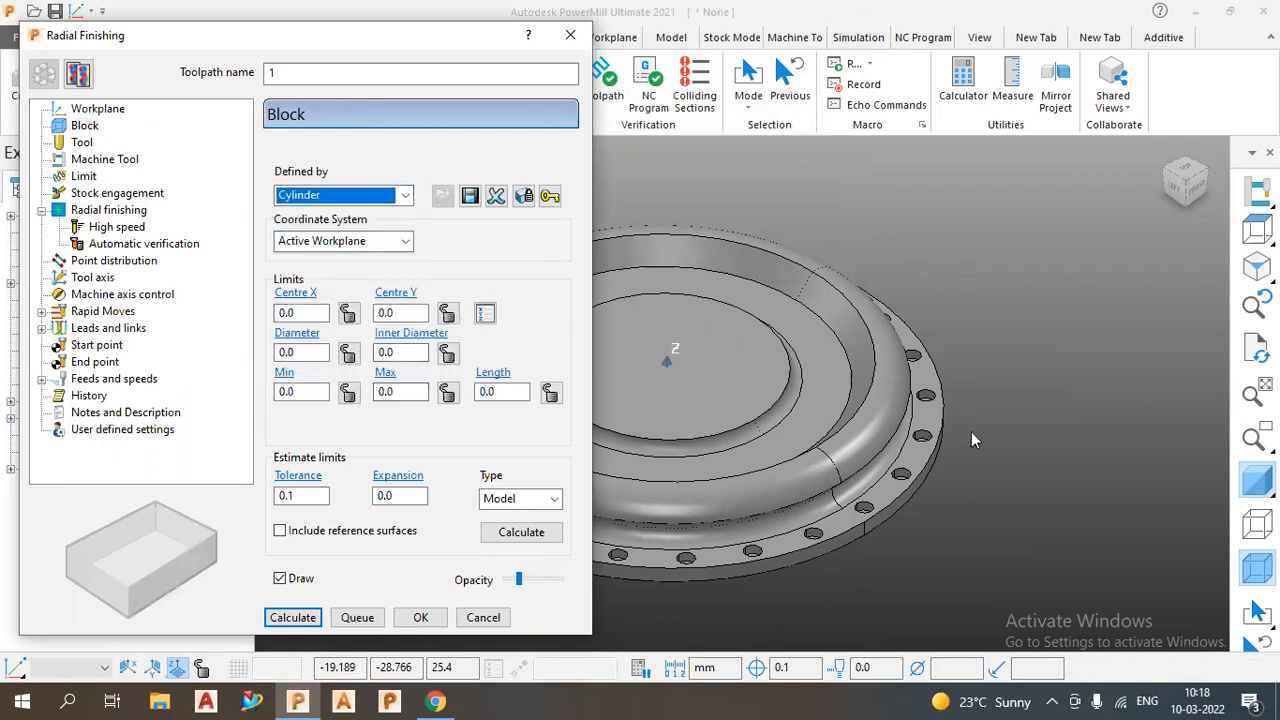
- Create a workplane at the top centre of the cylindrical block, and recalculate the block relative to it
{"action": "left_click", "coordinate": [120, 113]}
{"action": "left_click", "coordinate": [312, 176]}
{"action": "left_click", "coordinate": [299, 347]}
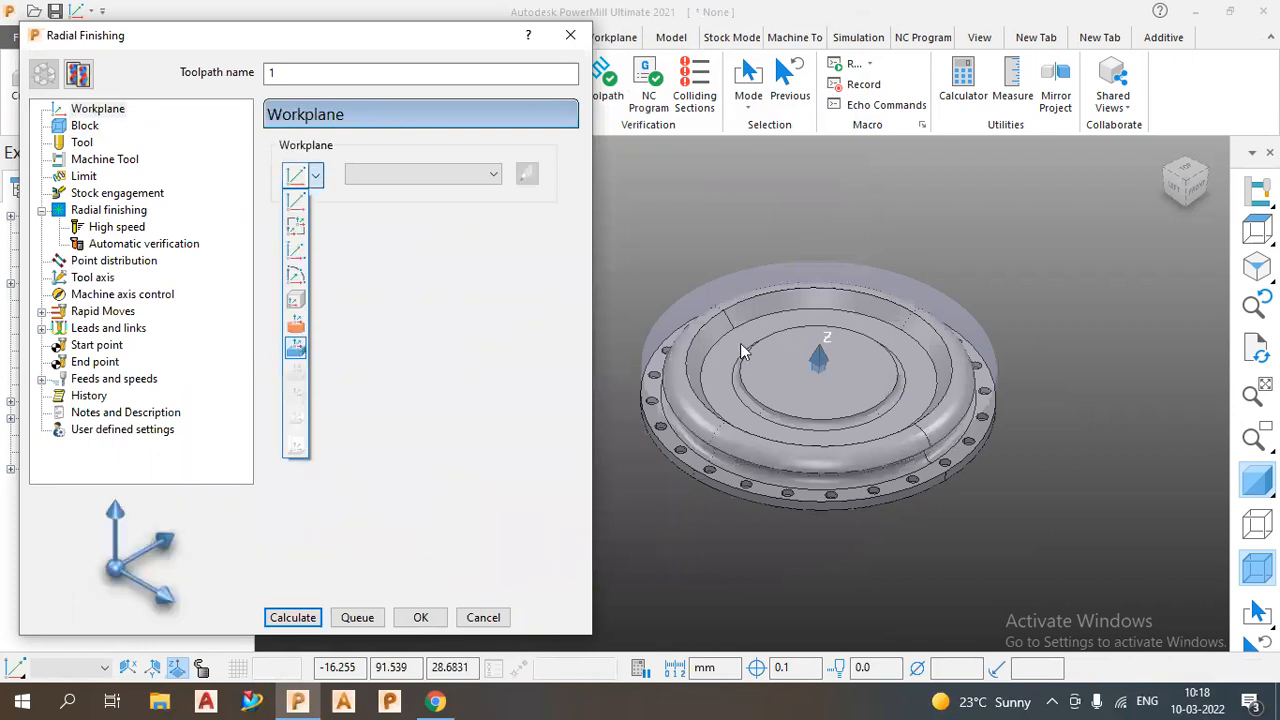
{"action": "left_click", "coordinate": [820, 363]}
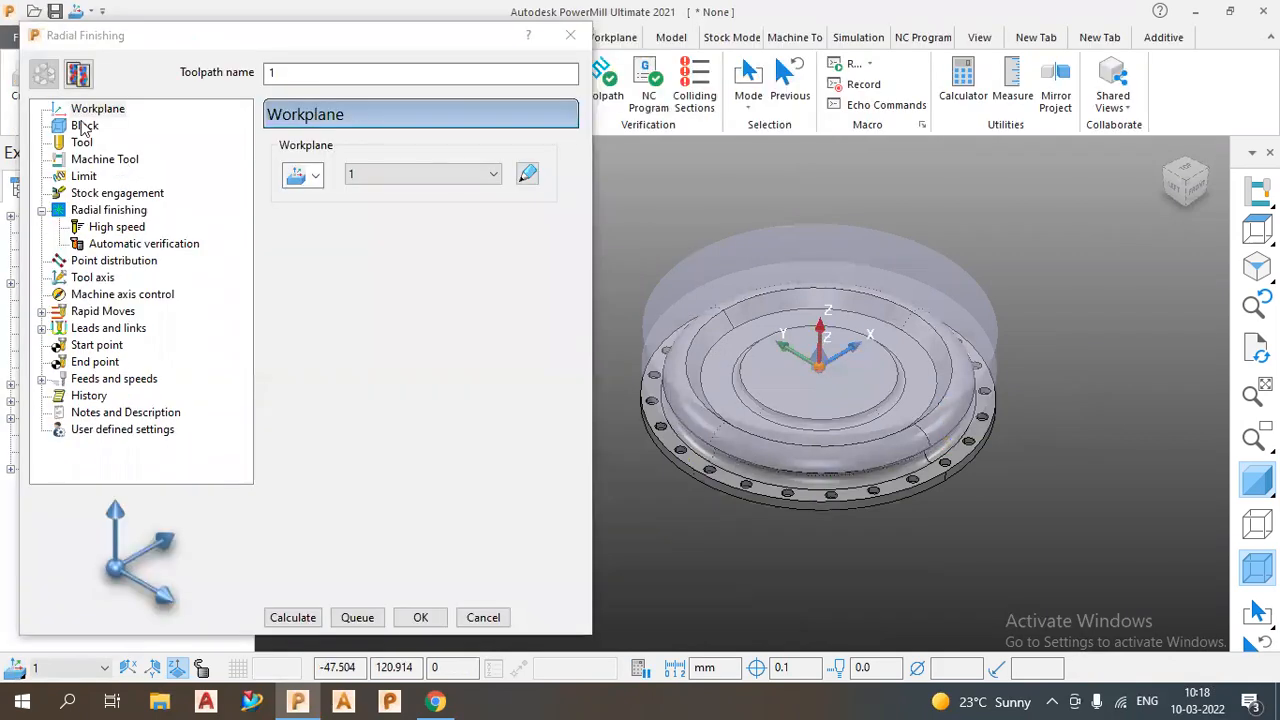
{"action": "left_click", "coordinate": [85, 125]}
{"action": "left_click", "coordinate": [513, 531]}
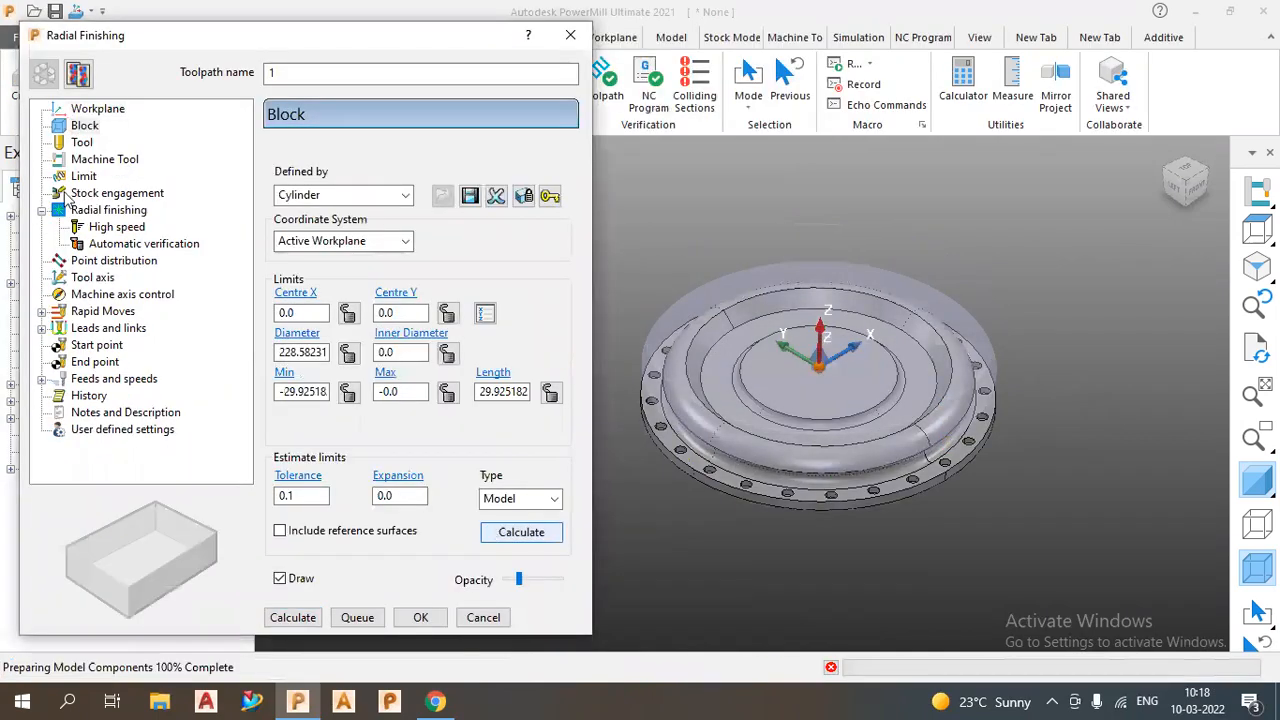
- Create a ball nosed tool with a diameter of 10 mm and a length of 80 mm
{"action": "left_click", "coordinate": [82, 142]}
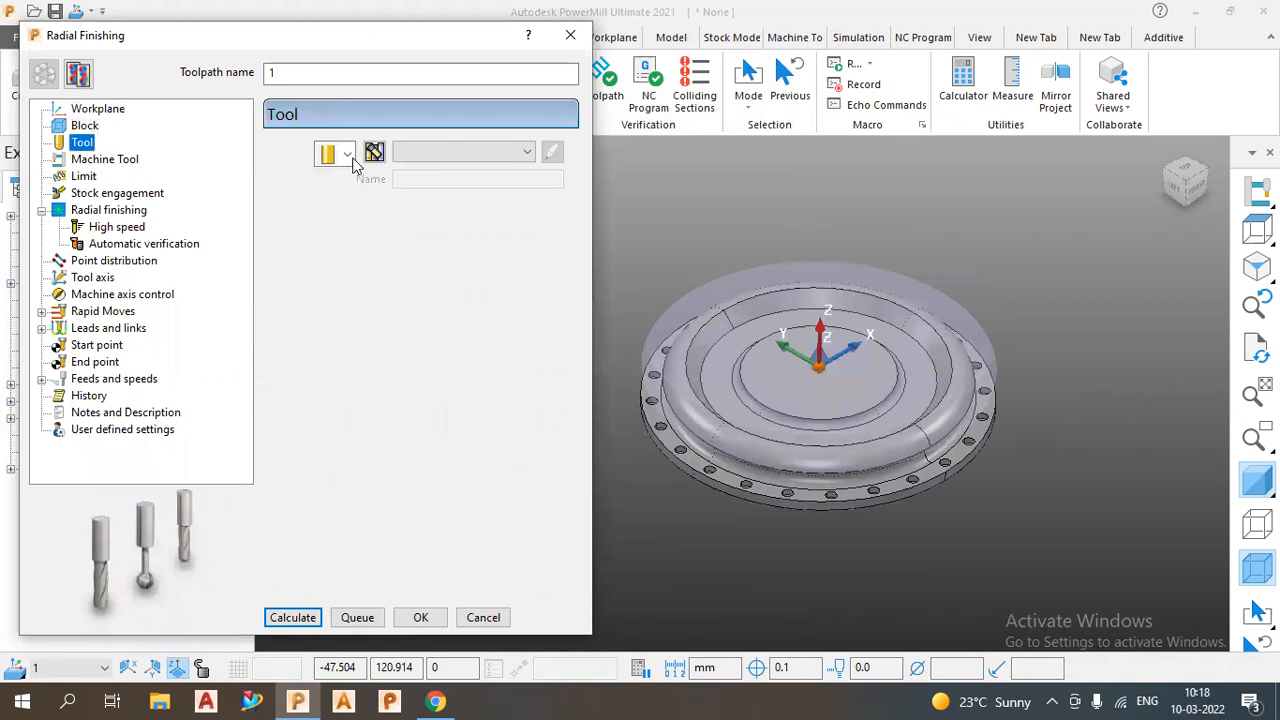
{"action": "left_click", "coordinate": [349, 155]}
{"action": "left_click", "coordinate": [329, 207]}
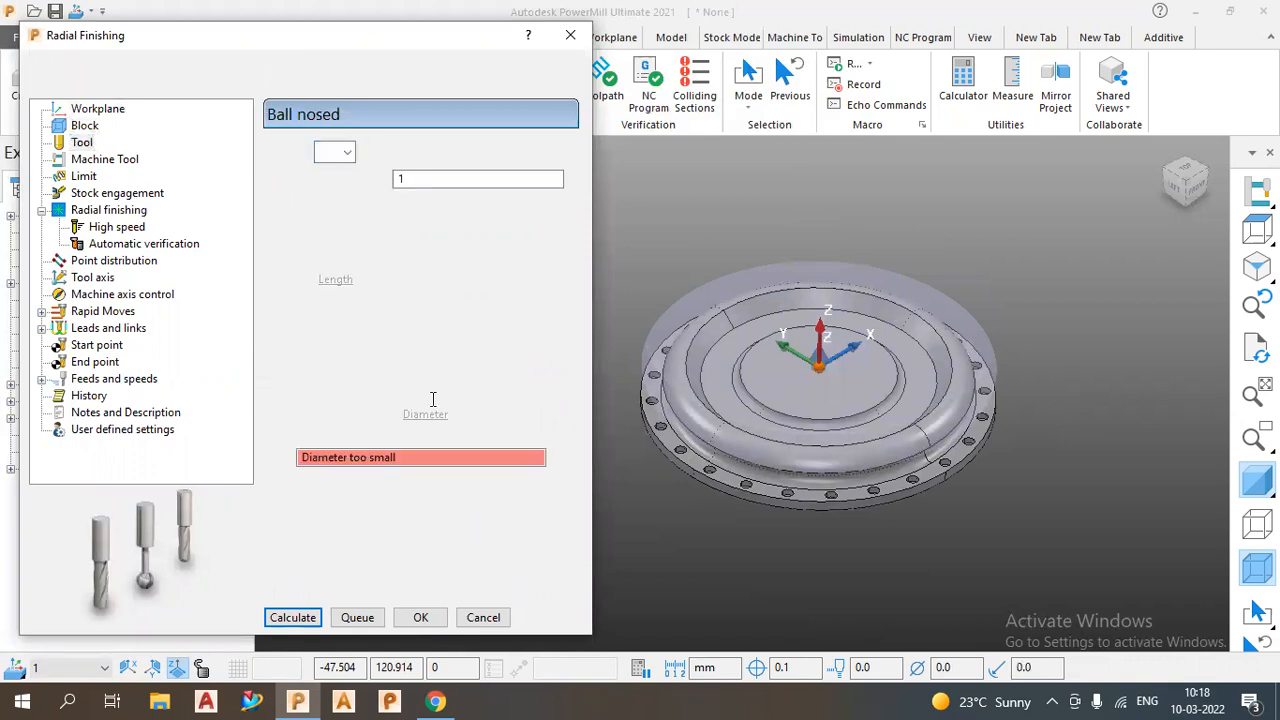
{"action": "left_click", "coordinate": [432, 397]}
{"action": "type", "text": "6"}
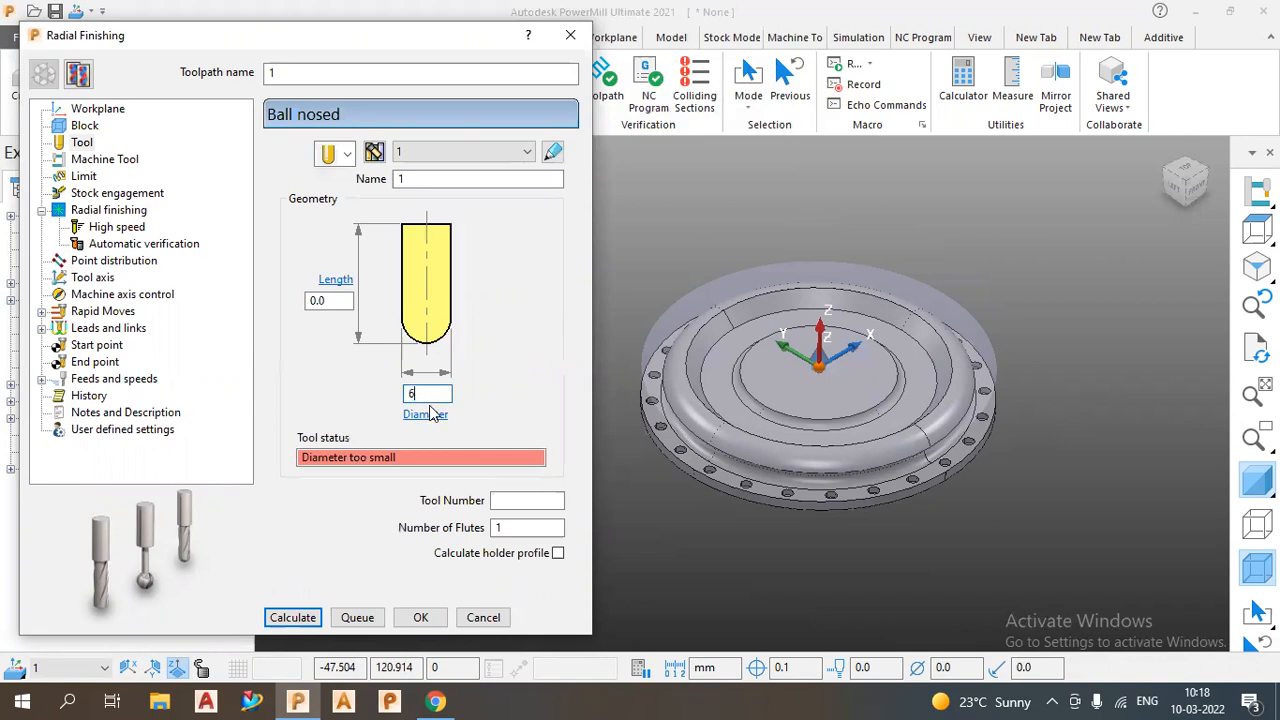
{"action": "key", "text": "Return"}
{"action": "type", "text": "10"}
{"action": "left_click", "coordinate": [339, 305]}
{"action": "double_click", "coordinate": [339, 305]}
{"action": "type", "text": "80"}
{"action": "key", "text": "Return"}
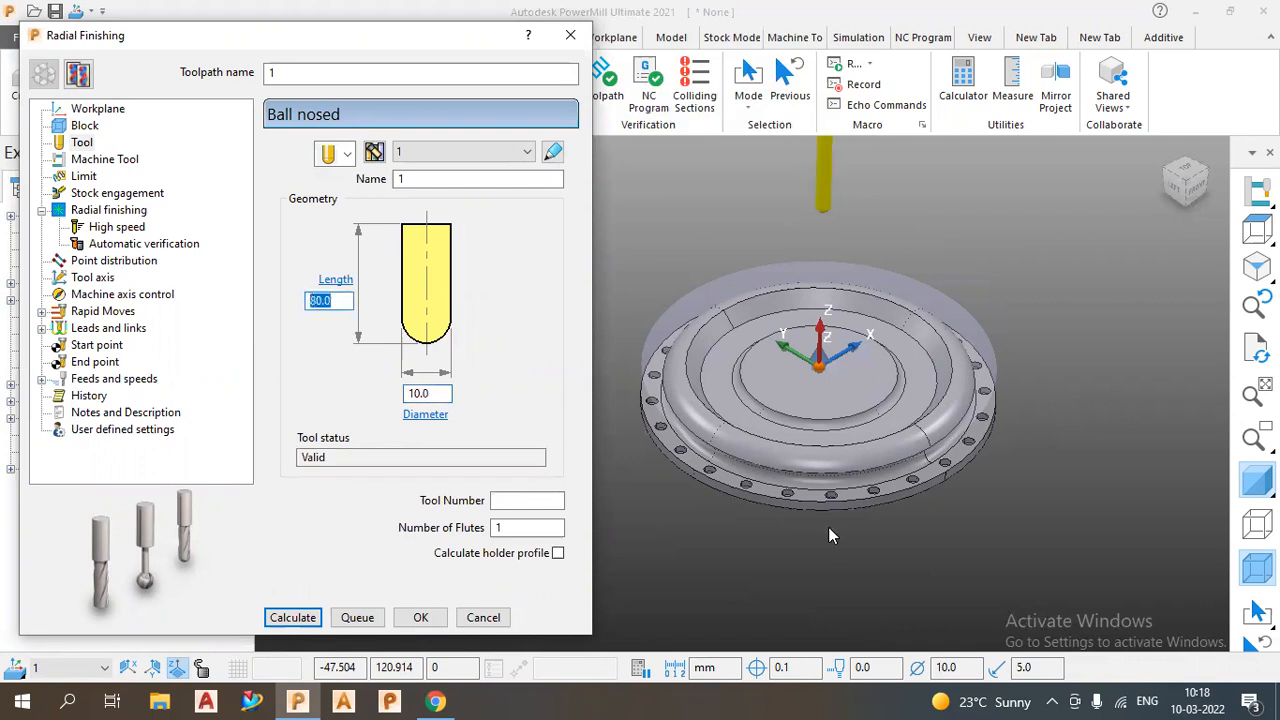
{"action": "scroll", "coordinate": [828, 527], "scroll_direction": "down", "scroll_amount": 2}
{"action": "scroll", "coordinate": [872, 347], "scroll_direction": "up", "scroll_amount": 2}
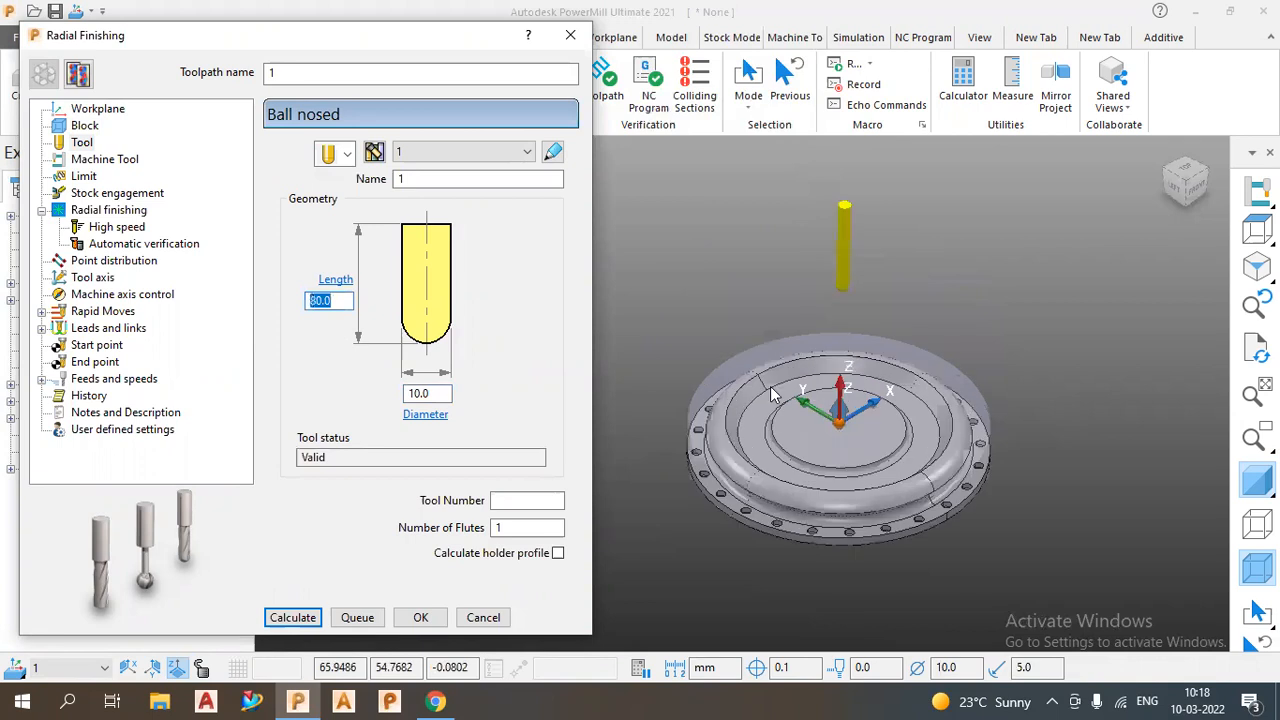
{"action": "left_click", "coordinate": [716, 368]}
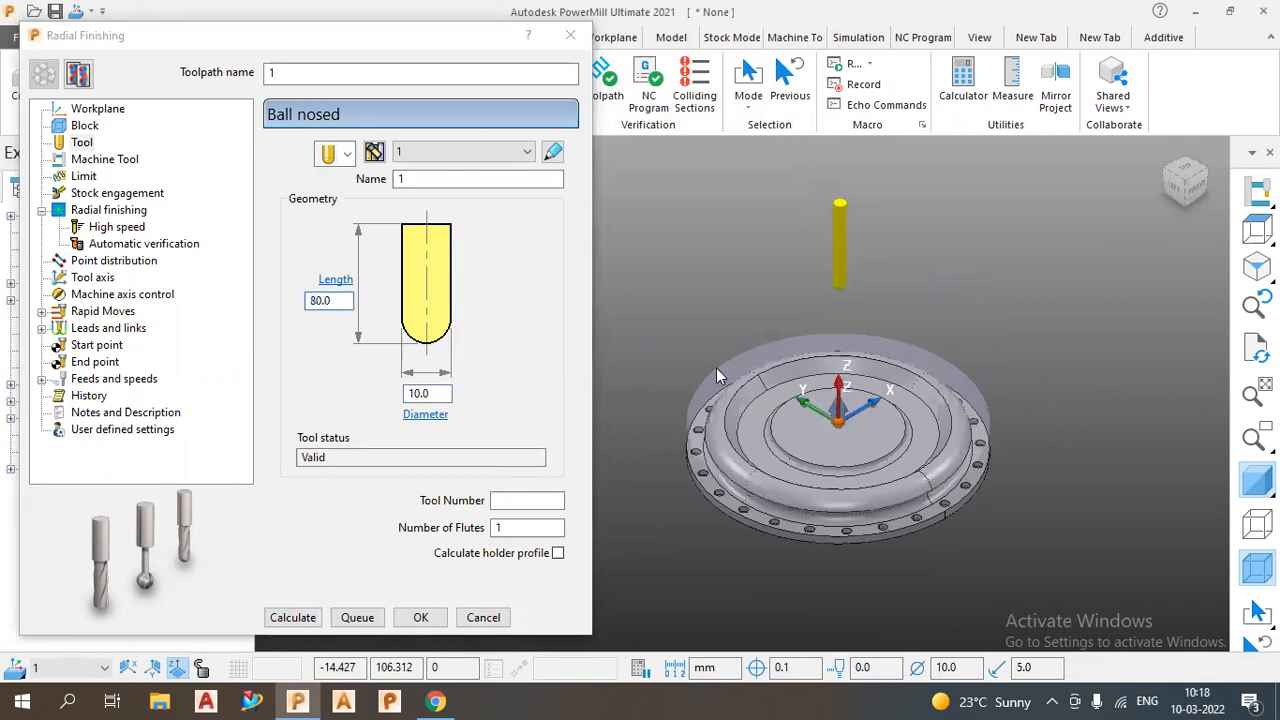
- Enable holder profile calculation for the ball nosed tool and set its tool number to 1
{"action": "left_click", "coordinate": [482, 570]}
{"action": "left_click", "coordinate": [505, 500]}
{"action": "type", "text": "1"}
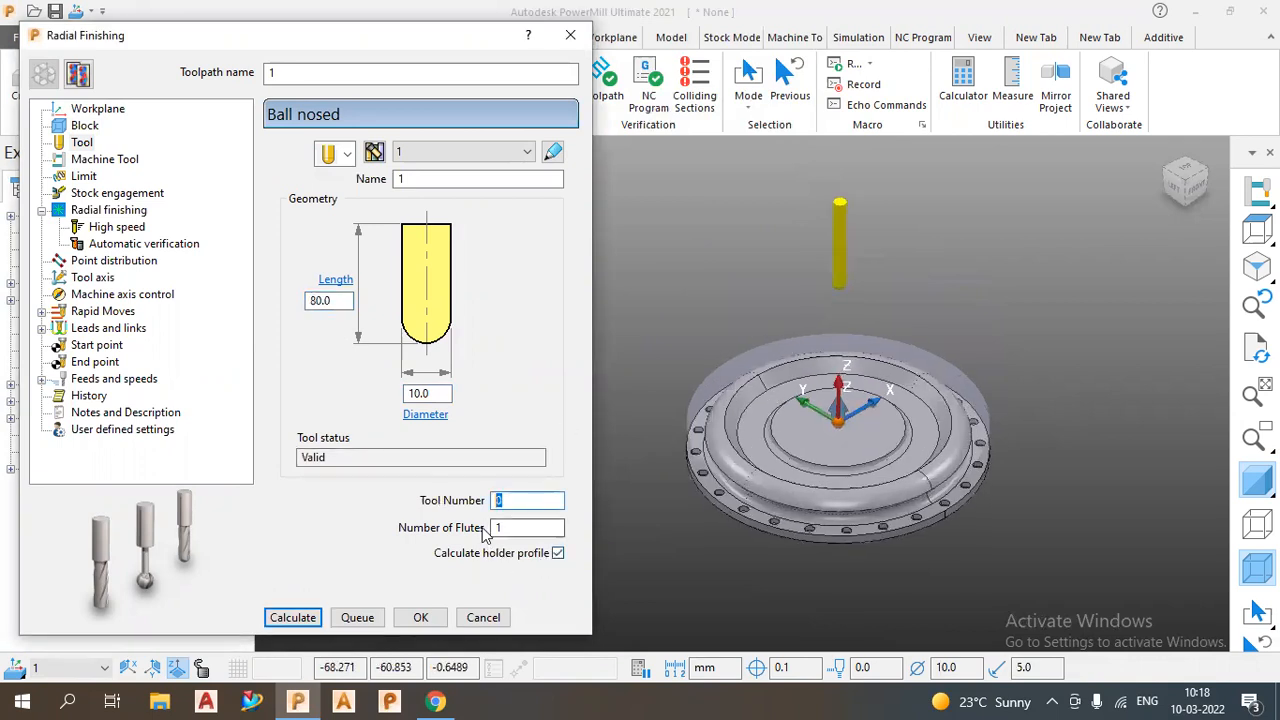
{"action": "left_click", "coordinate": [519, 529]}
- Preview the radial finishing pattern over the model and examine the area it covers
{"action": "left_click", "coordinate": [117, 211]}
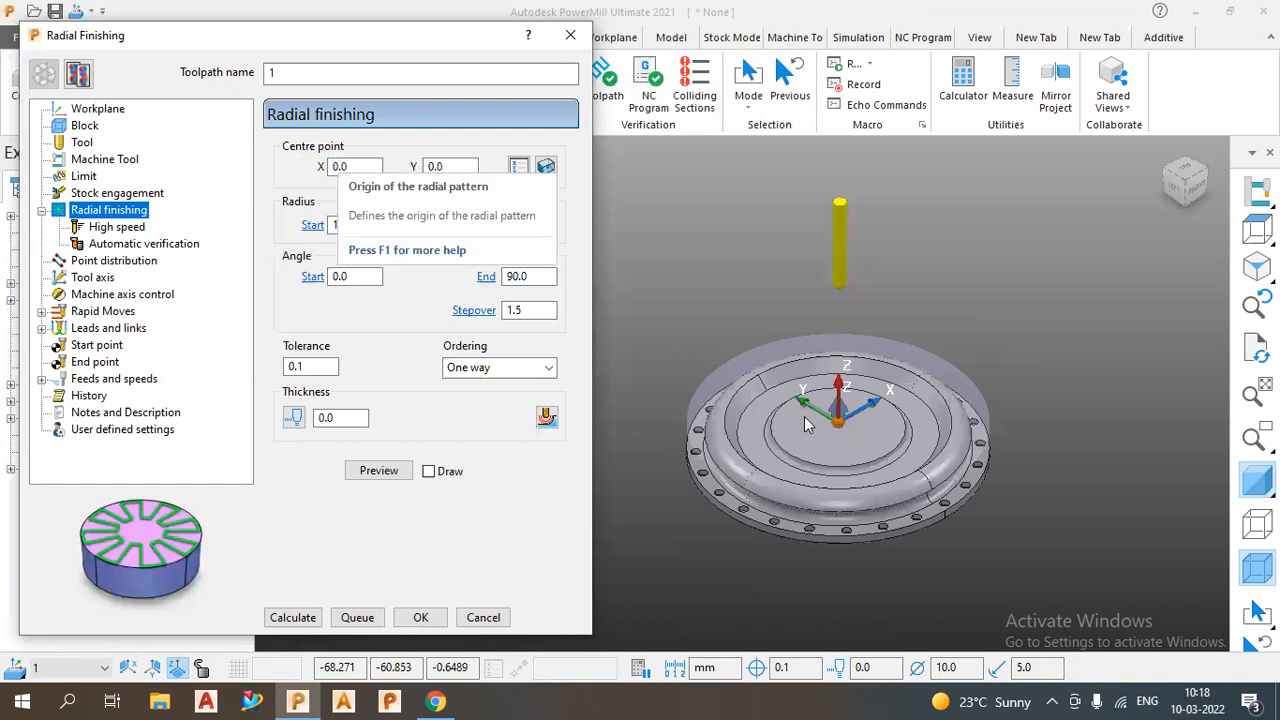
{"action": "scroll", "coordinate": [808, 424], "scroll_direction": "up", "scroll_amount": 5}
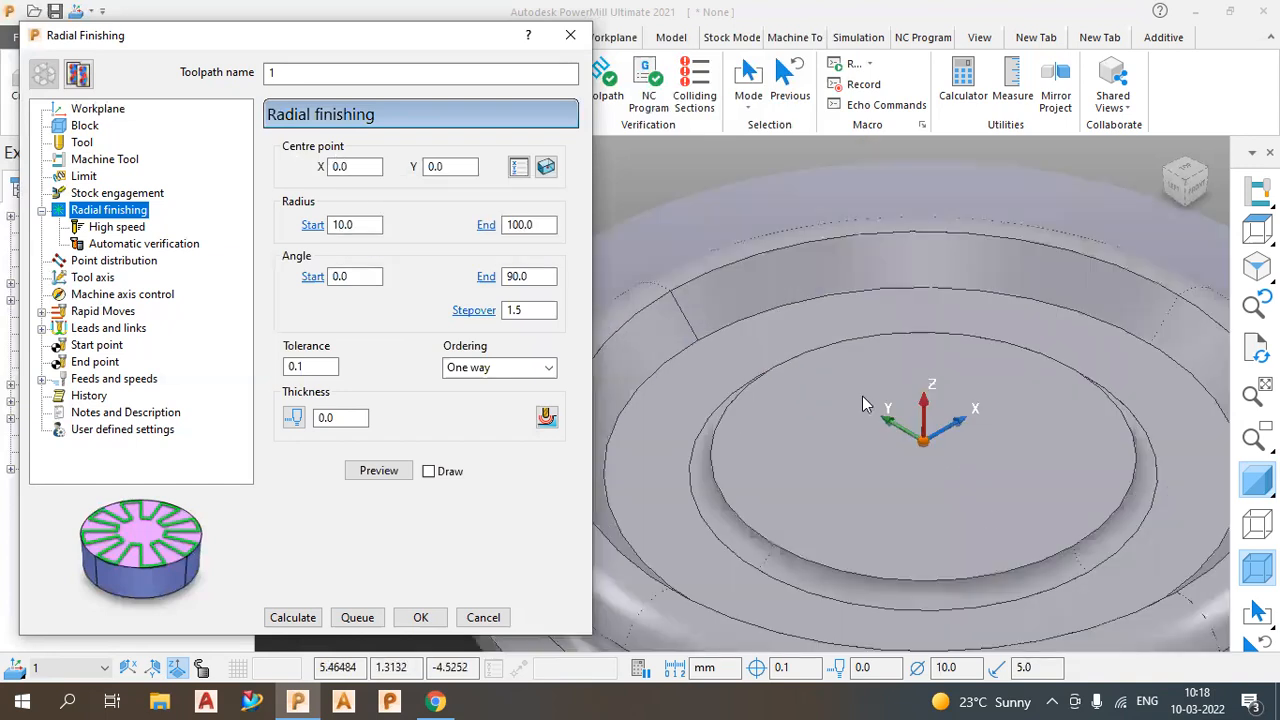
{"action": "scroll", "coordinate": [858, 415], "scroll_direction": "down", "scroll_amount": 5}
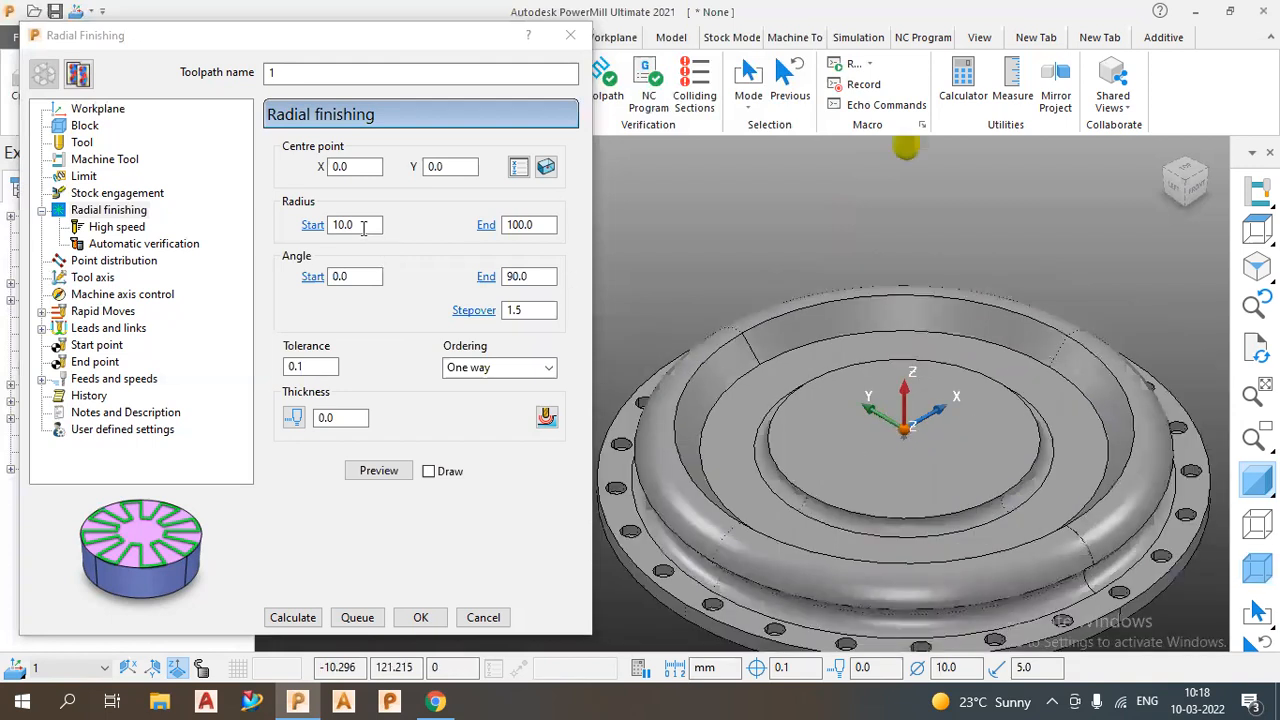
{"action": "left_click", "coordinate": [379, 471]}
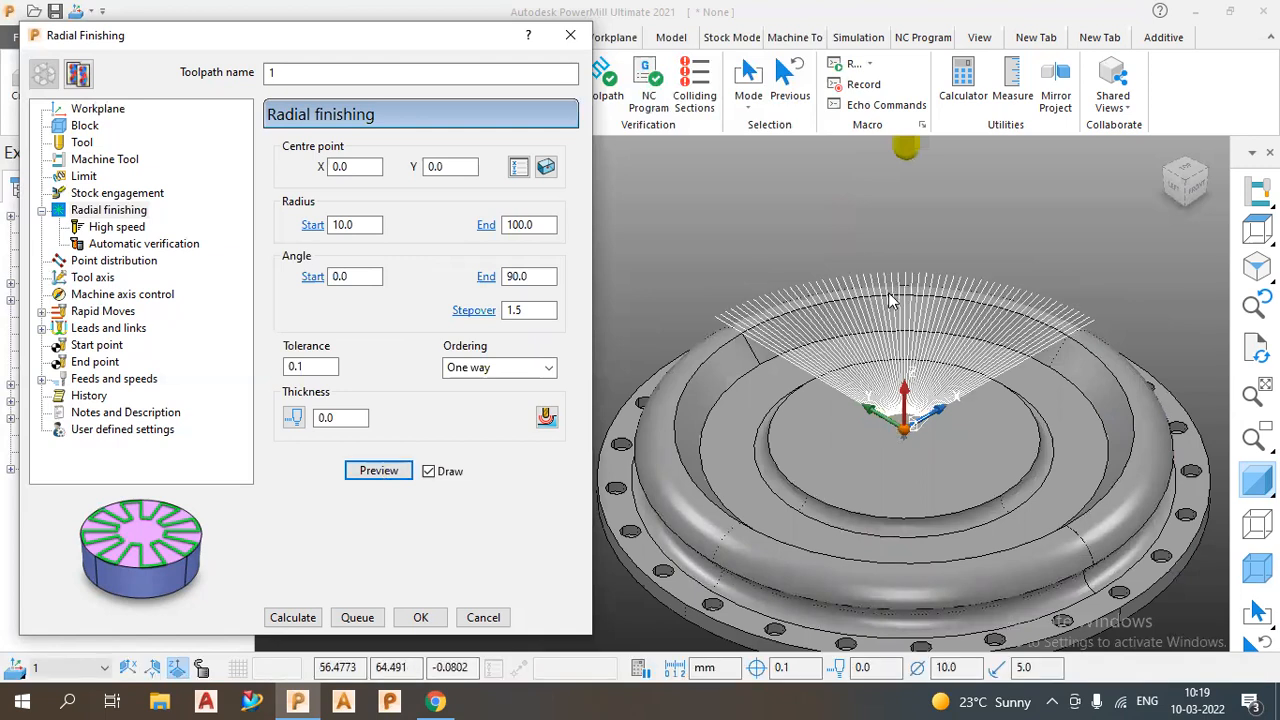
{"action": "scroll", "coordinate": [991, 236], "scroll_direction": "down", "scroll_amount": 2}
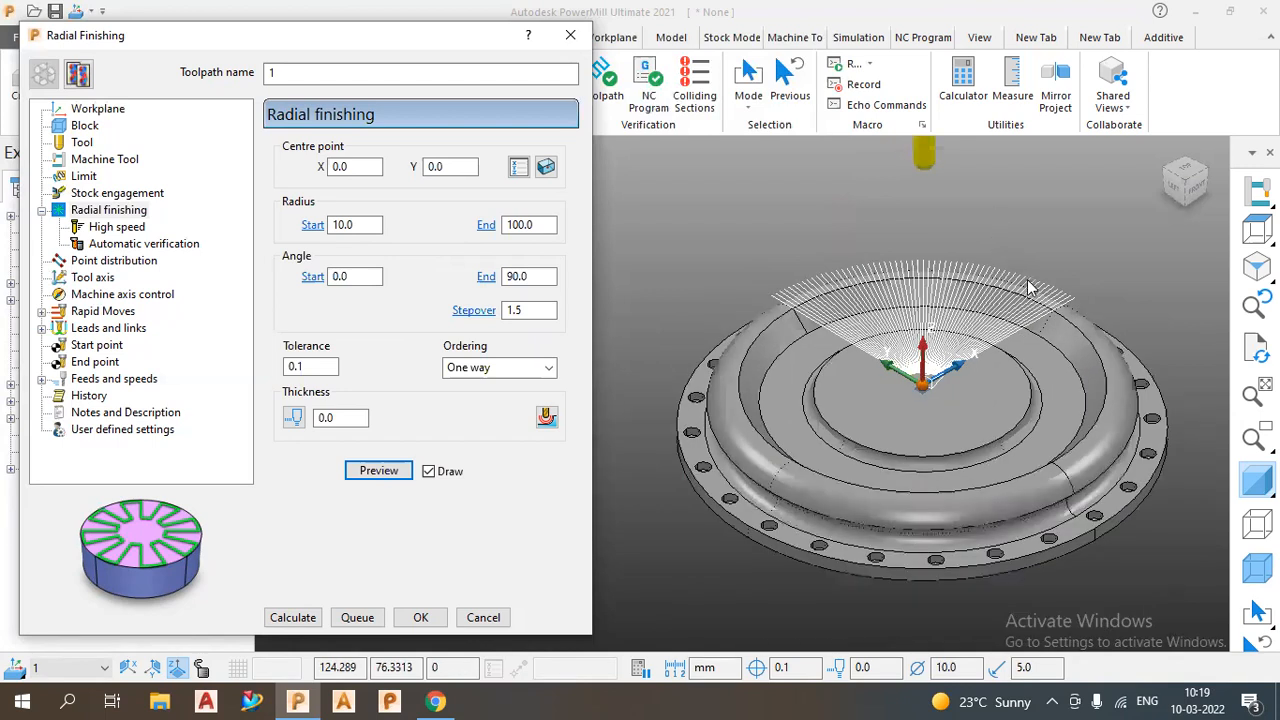
- Calculate the radial finishing toolpath with one way ordering and inspect its rapid moves
{"action": "left_click", "coordinate": [293, 618]}
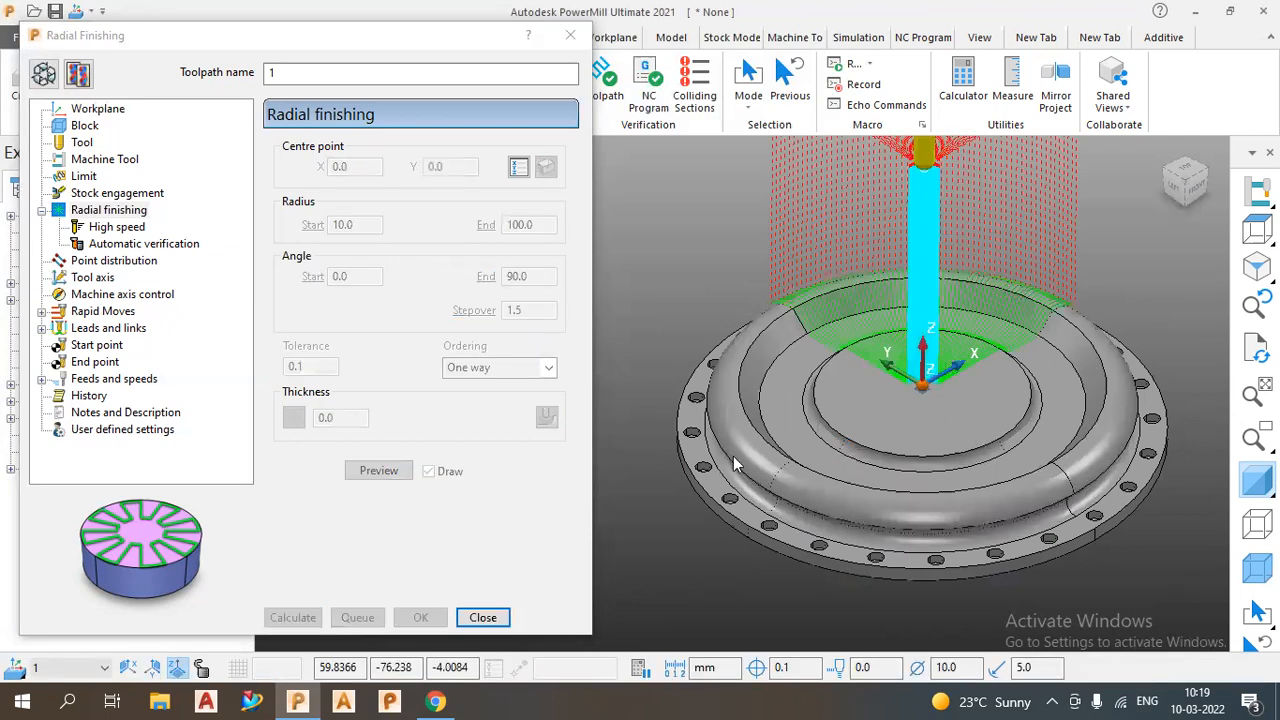
{"action": "middle_click_drag", "start_coordinate": [733, 457], "coordinate": [768, 344]}
{"action": "middle_click_drag", "start_coordinate": [851, 354], "coordinate": [877, 348]}
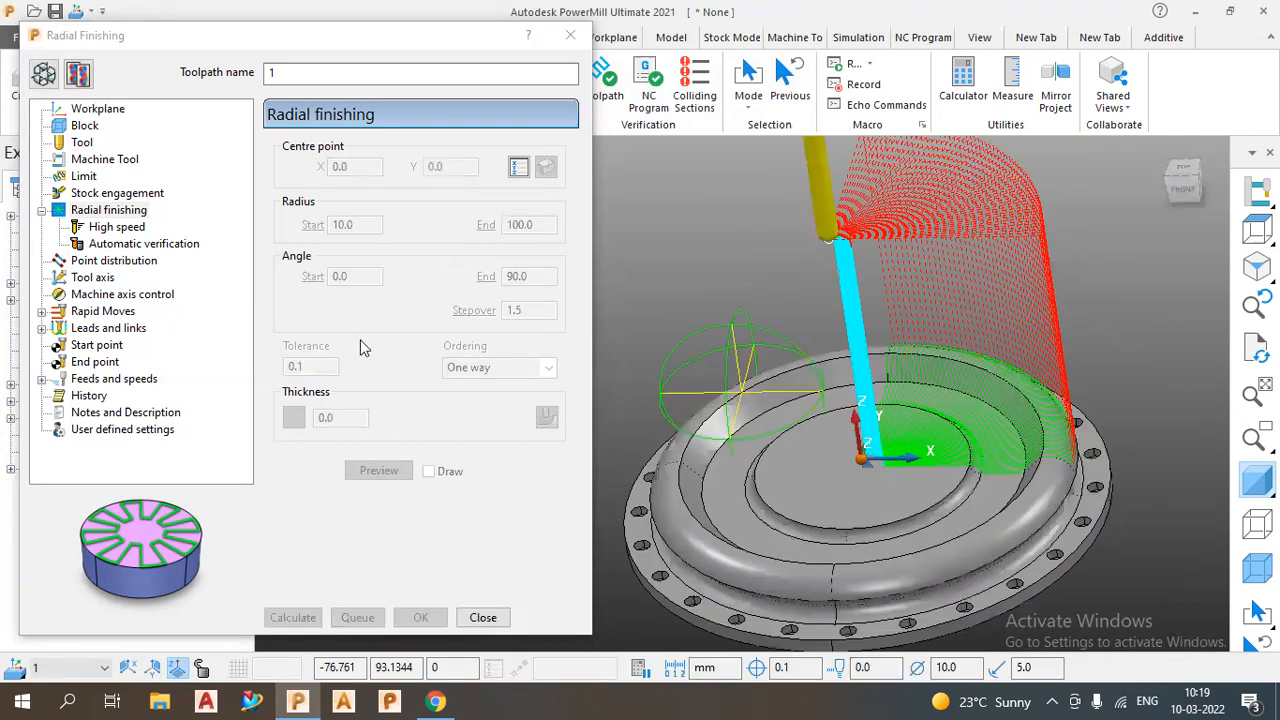
- Change the radial toolpath's ordering to Two way joined and recalculate the toolpath
{"action": "left_click", "coordinate": [549, 363]}
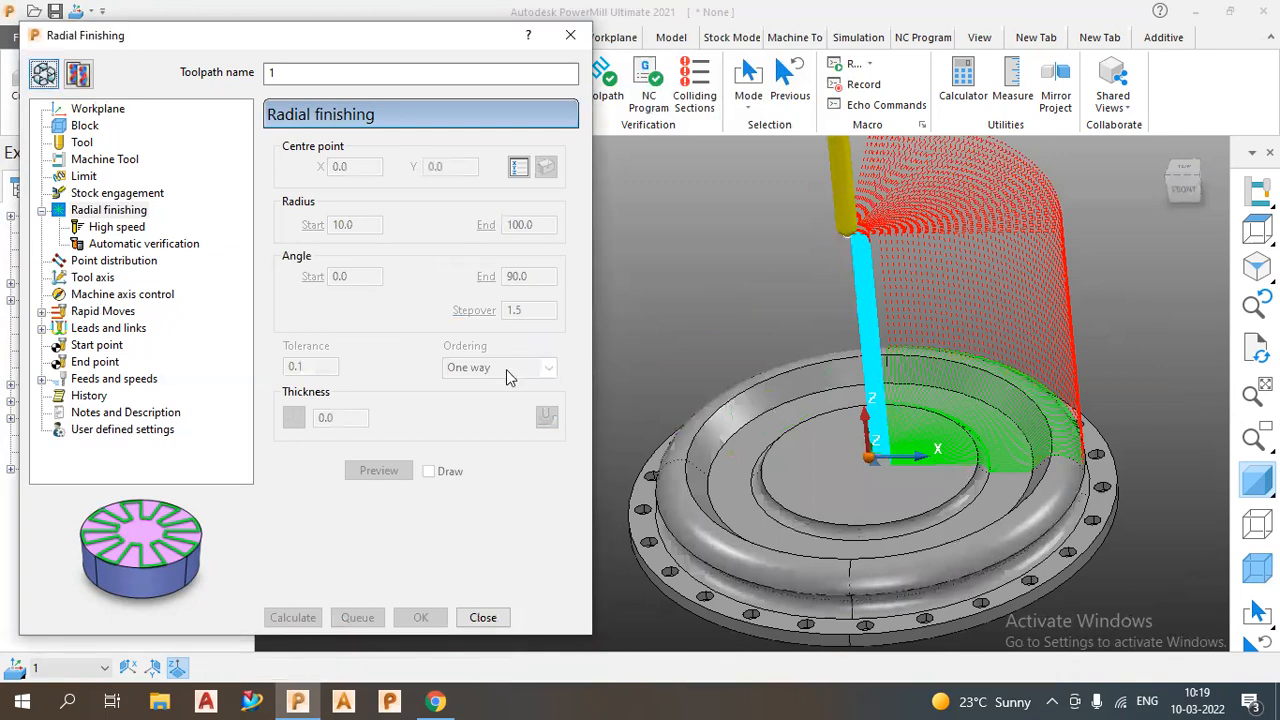
{"action": "left_click", "coordinate": [506, 369]}
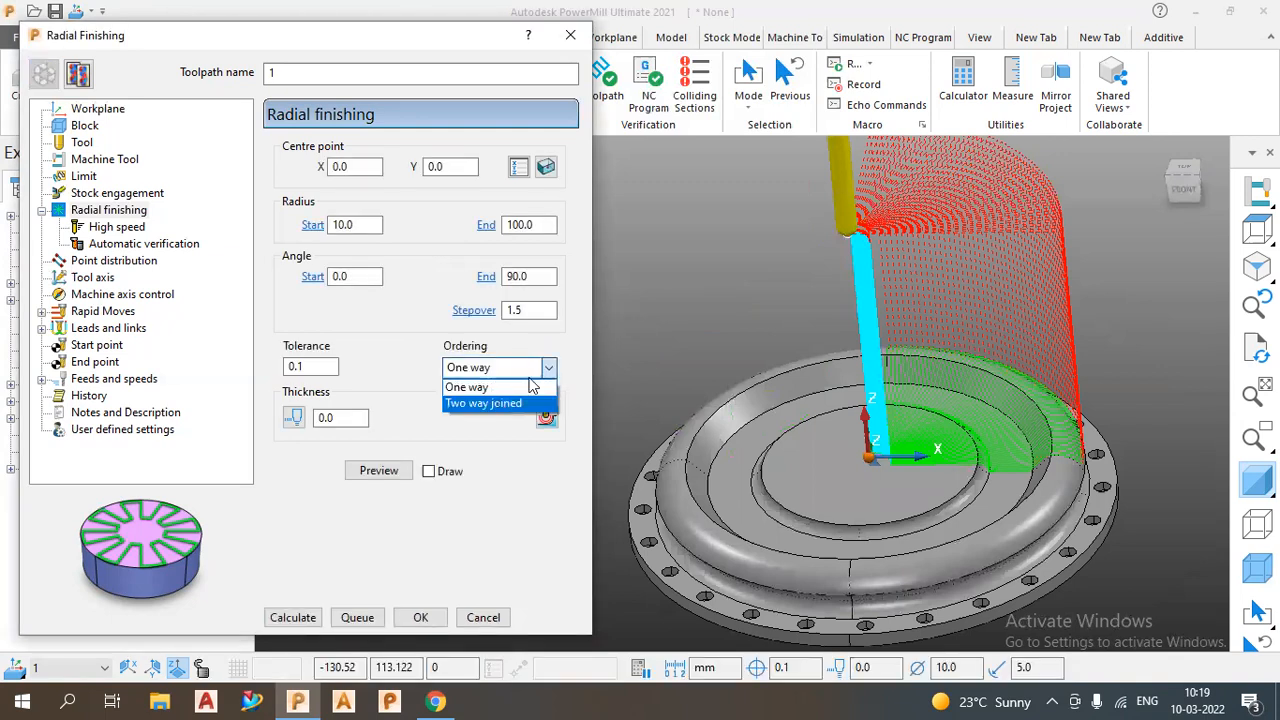
{"action": "left_click", "coordinate": [510, 403]}
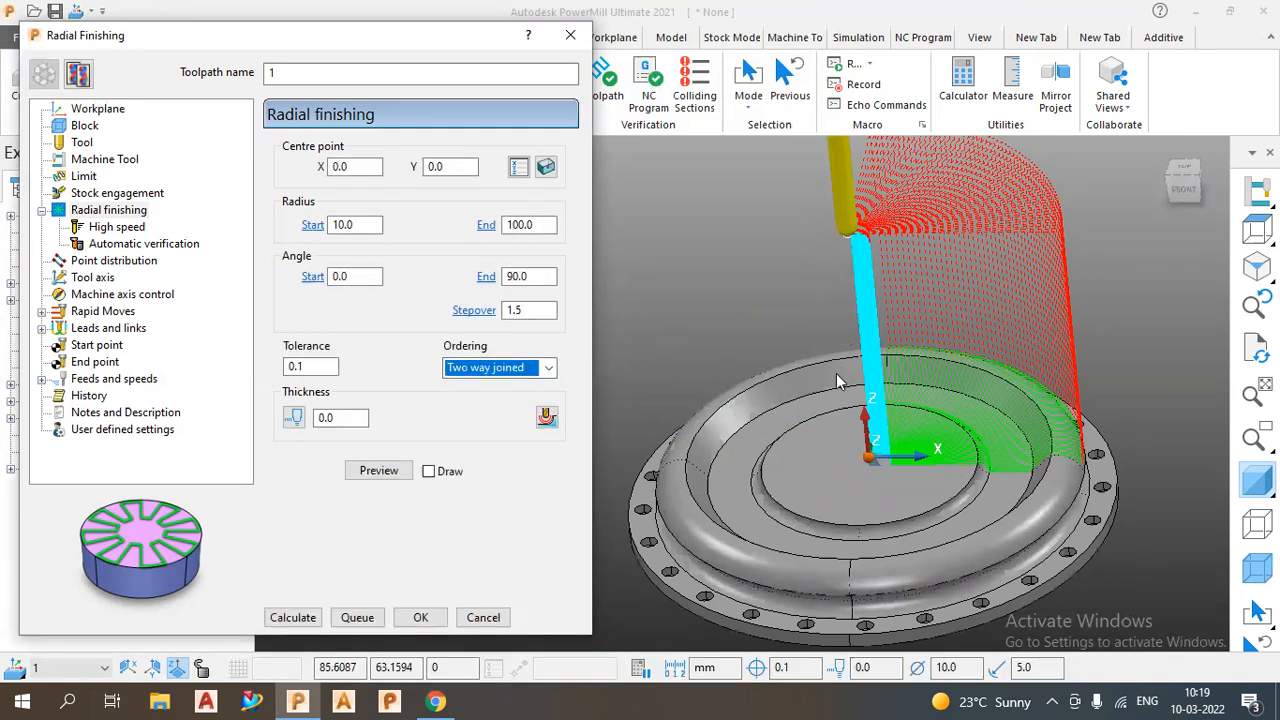
{"action": "left_click", "coordinate": [292, 621]}
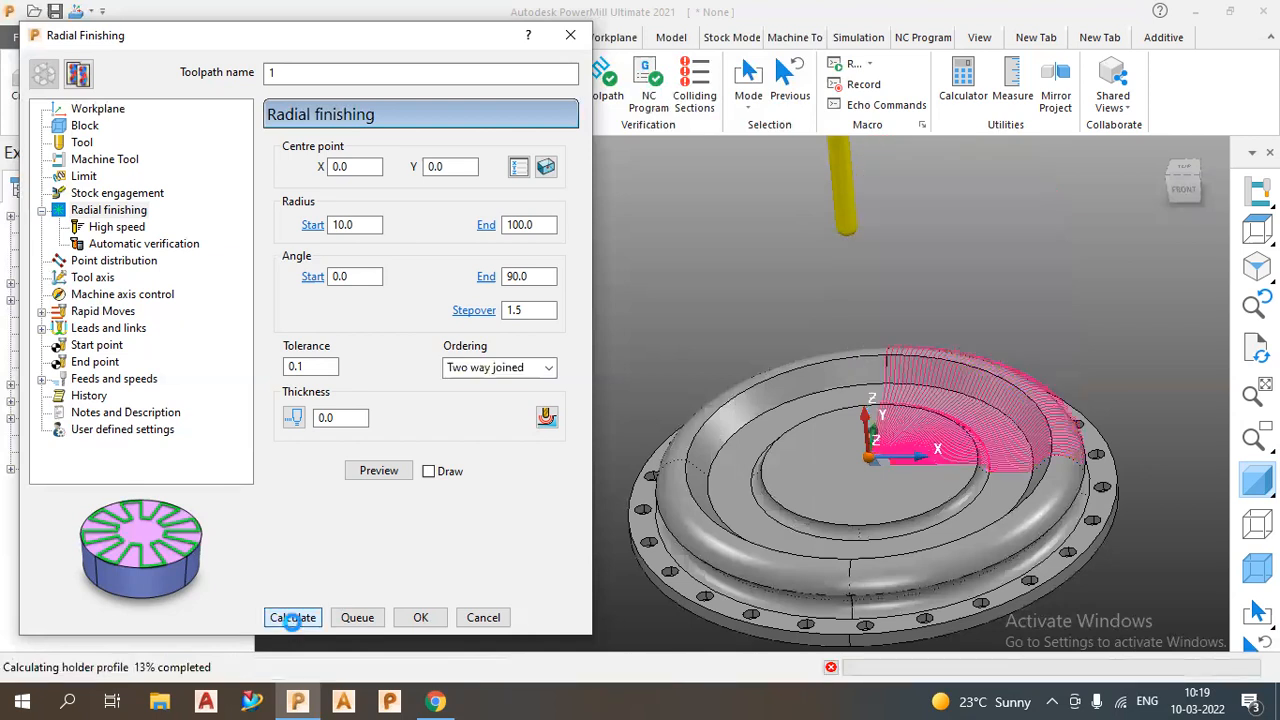
{"action": "mouse_move", "coordinate": [815, 545]}
{"action": "middle_mouse_down"}
{"action": "mouse_move", "coordinate": [810, 596]}
{"action": "mouse_move", "coordinate": [808, 531]}
{"action": "middle_mouse_up"}
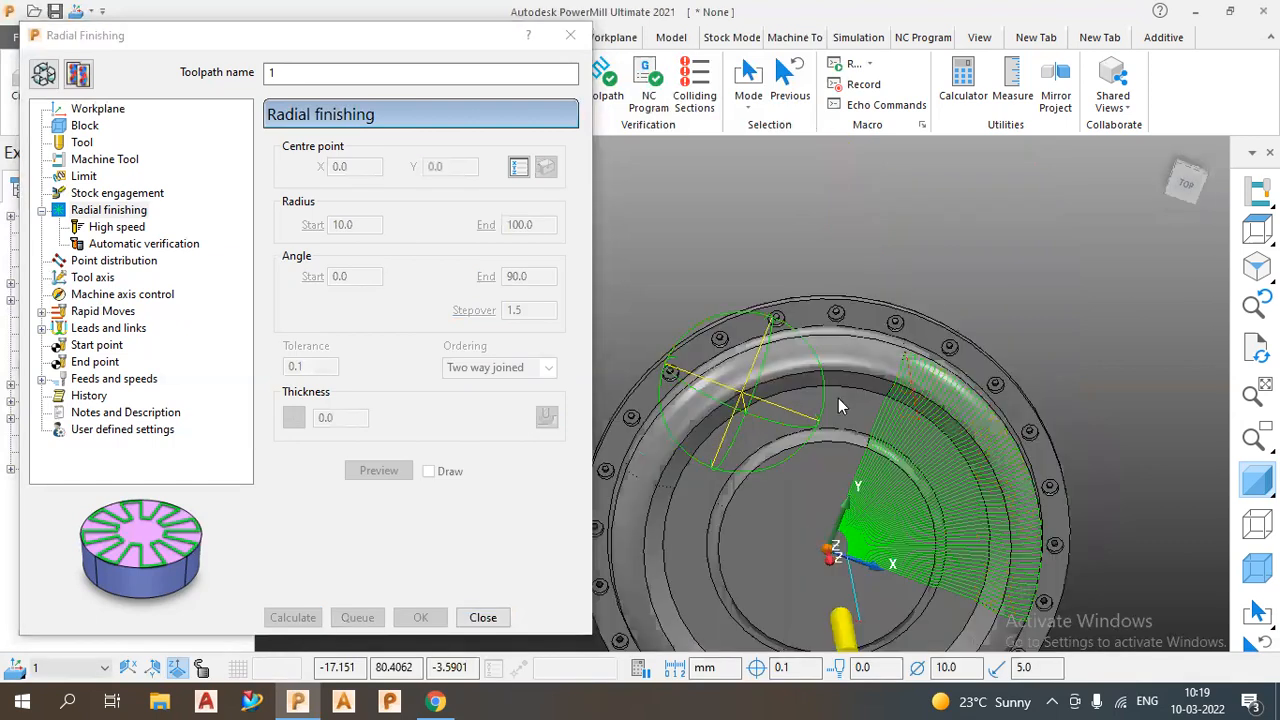
{"action": "middle_click_drag", "start_coordinate": [838, 400], "coordinate": [812, 300]}
- Set the radial toolpath's end angle to 180 degrees and recalculate it
{"action": "left_click", "coordinate": [49, 81]}
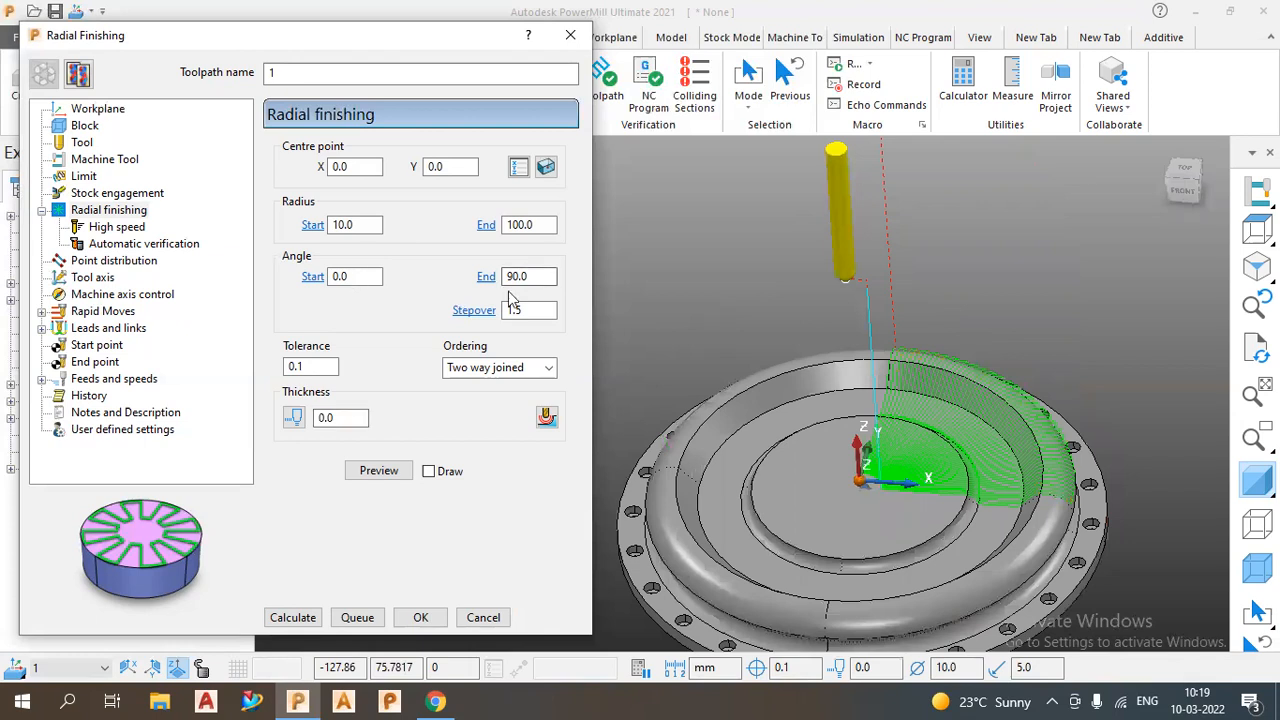
{"action": "double_click", "coordinate": [543, 280]}
{"action": "type", "text": "180.0"}
{"action": "left_click", "coordinate": [318, 618]}
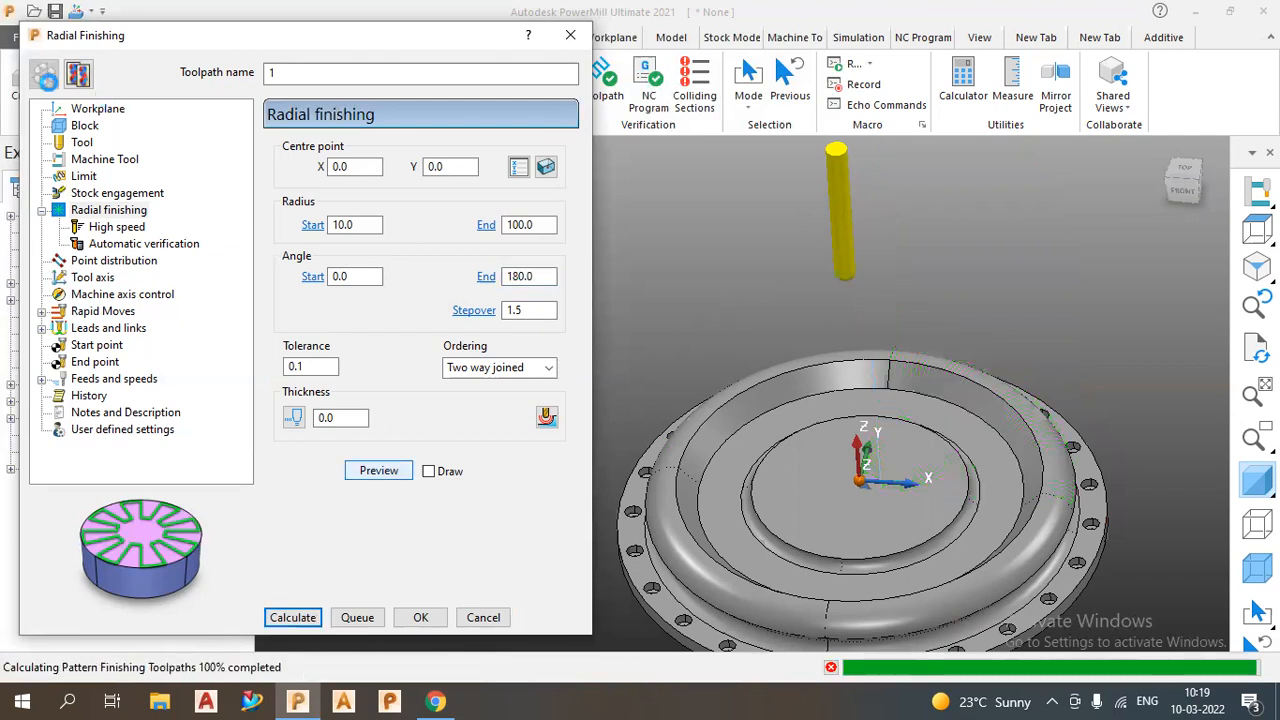
- Set the radial toolpath's end angle to 360 degrees and recalculate it
{"action": "left_click", "coordinate": [44, 76]}
{"action": "double_click", "coordinate": [520, 276]}
{"action": "type", "text": "360"}
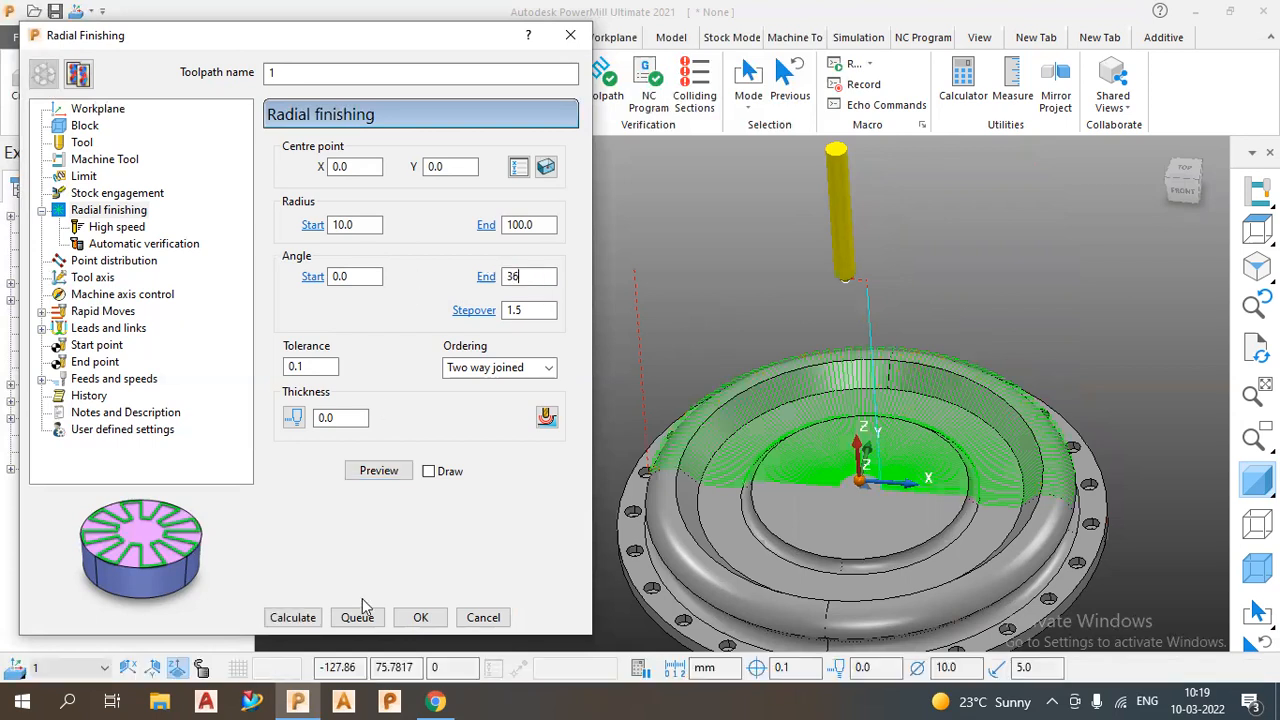
{"action": "left_click", "coordinate": [314, 619]}
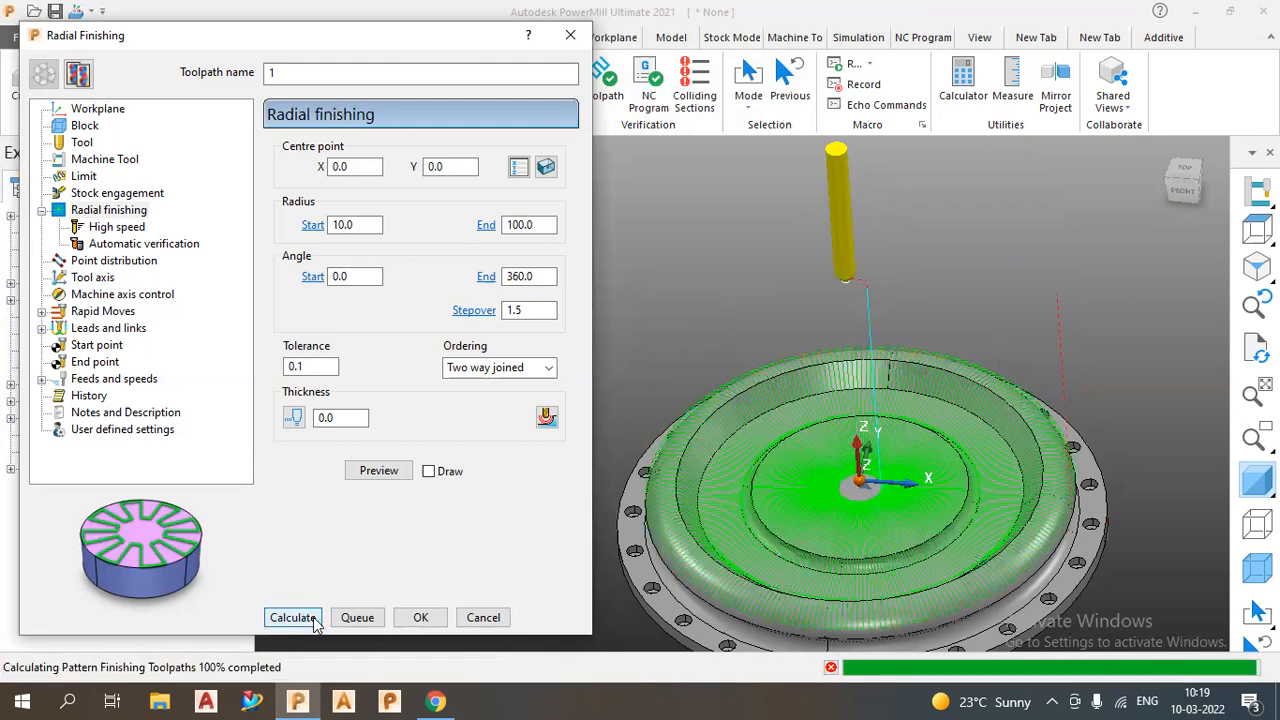
- Inspect the uncut circle at the part's centre, set the radial toolpath's start radius to 50, and recalculate it
{"action": "left_click", "coordinate": [38, 78]}
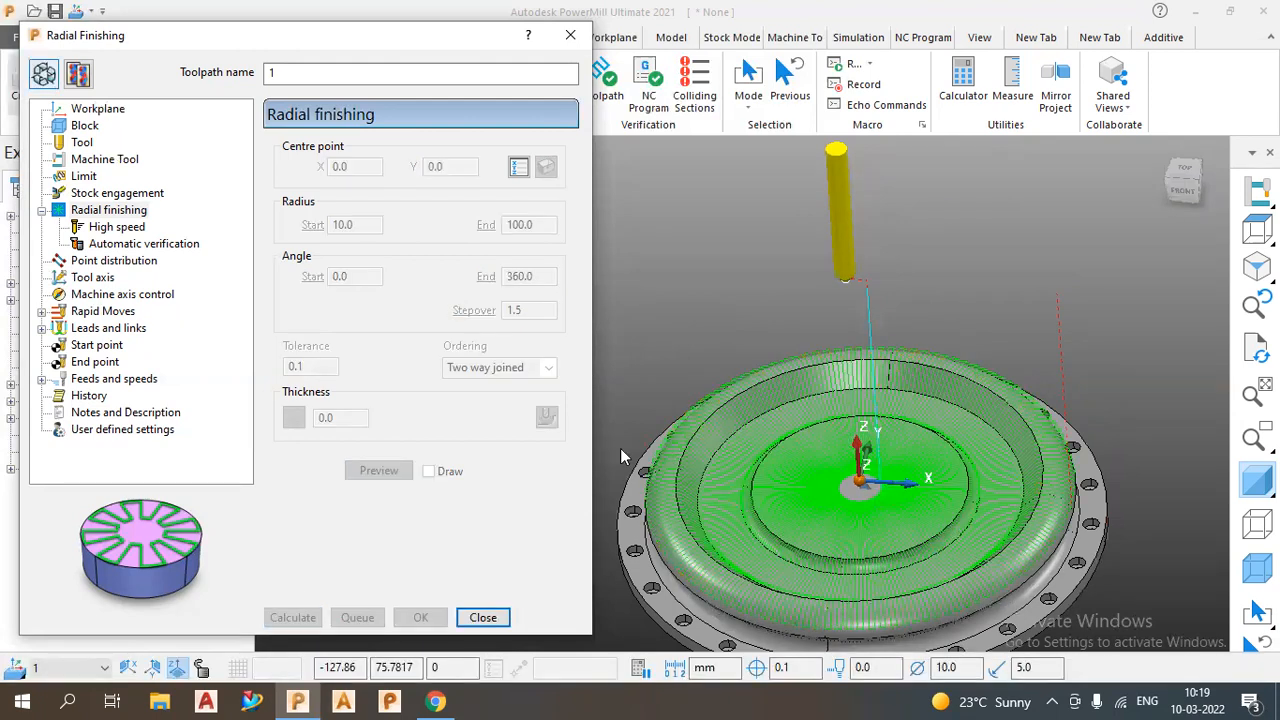
{"action": "scroll", "coordinate": [866, 490], "scroll_direction": "up", "scroll_amount": 5}
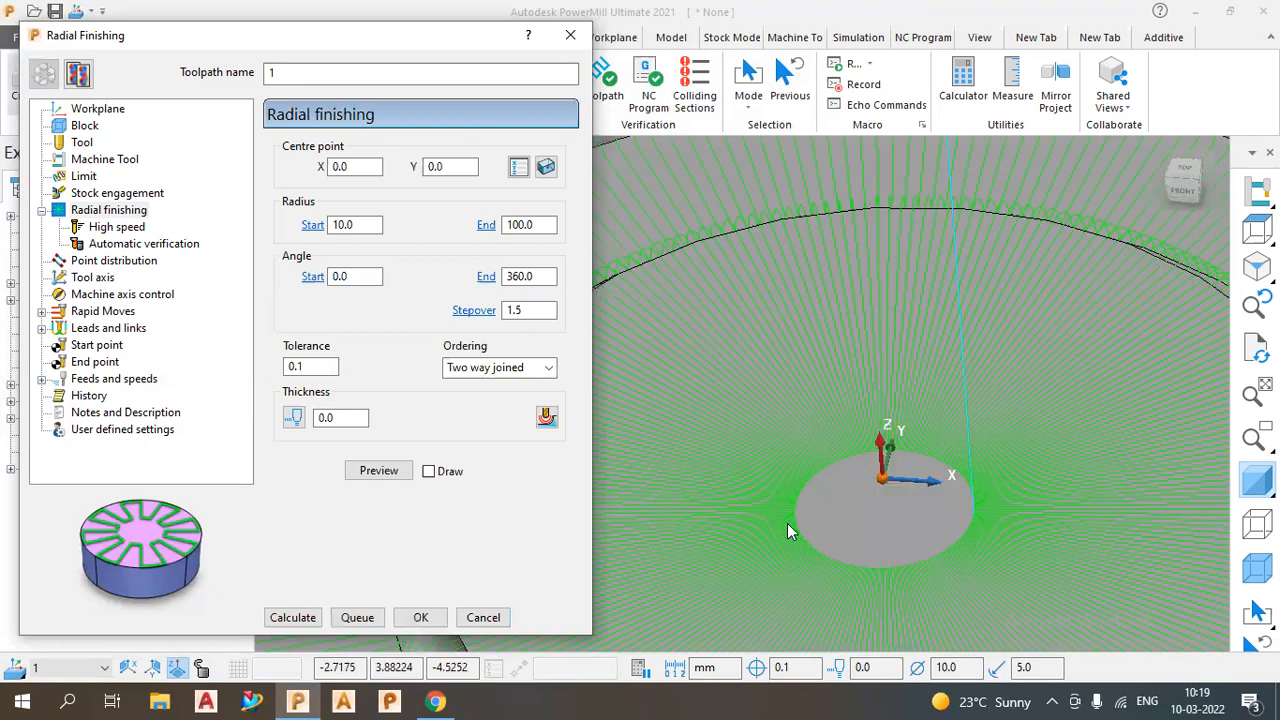
{"action": "scroll", "coordinate": [903, 405], "scroll_direction": "down", "scroll_amount": 5}
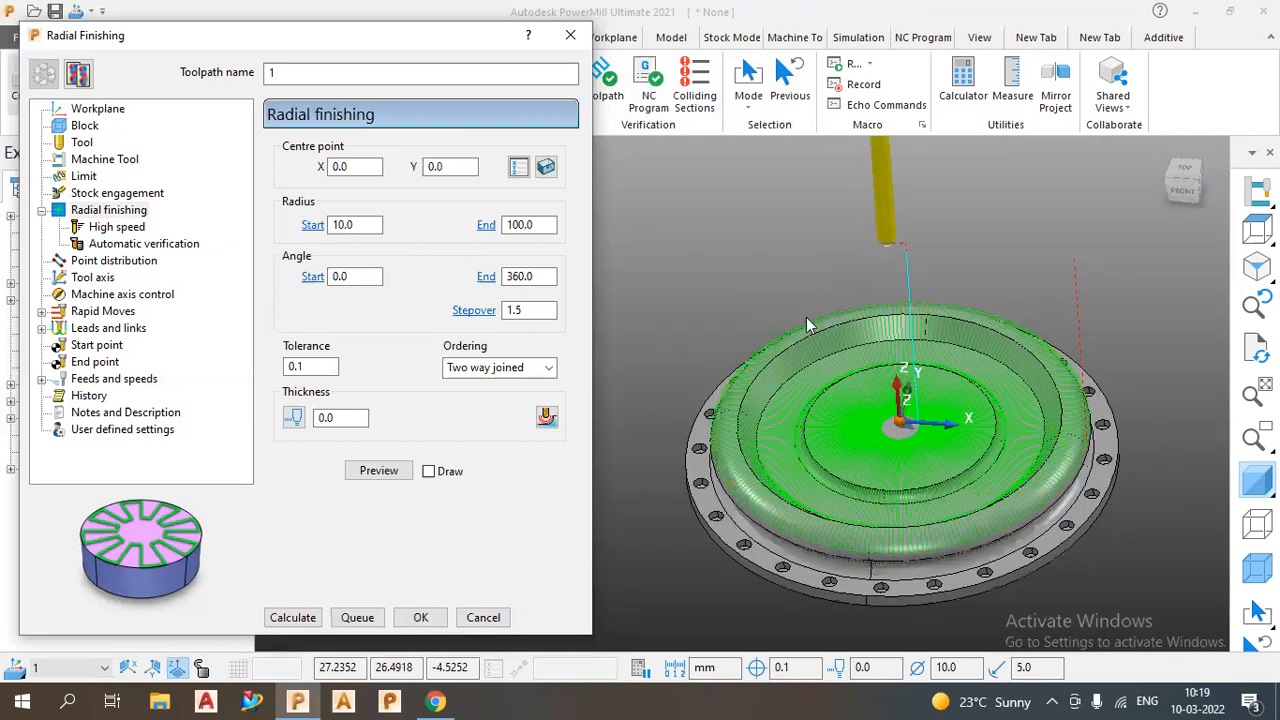
{"action": "double_click", "coordinate": [362, 225]}
{"action": "type", "text": "50"}
{"action": "left_click", "coordinate": [292, 617]}
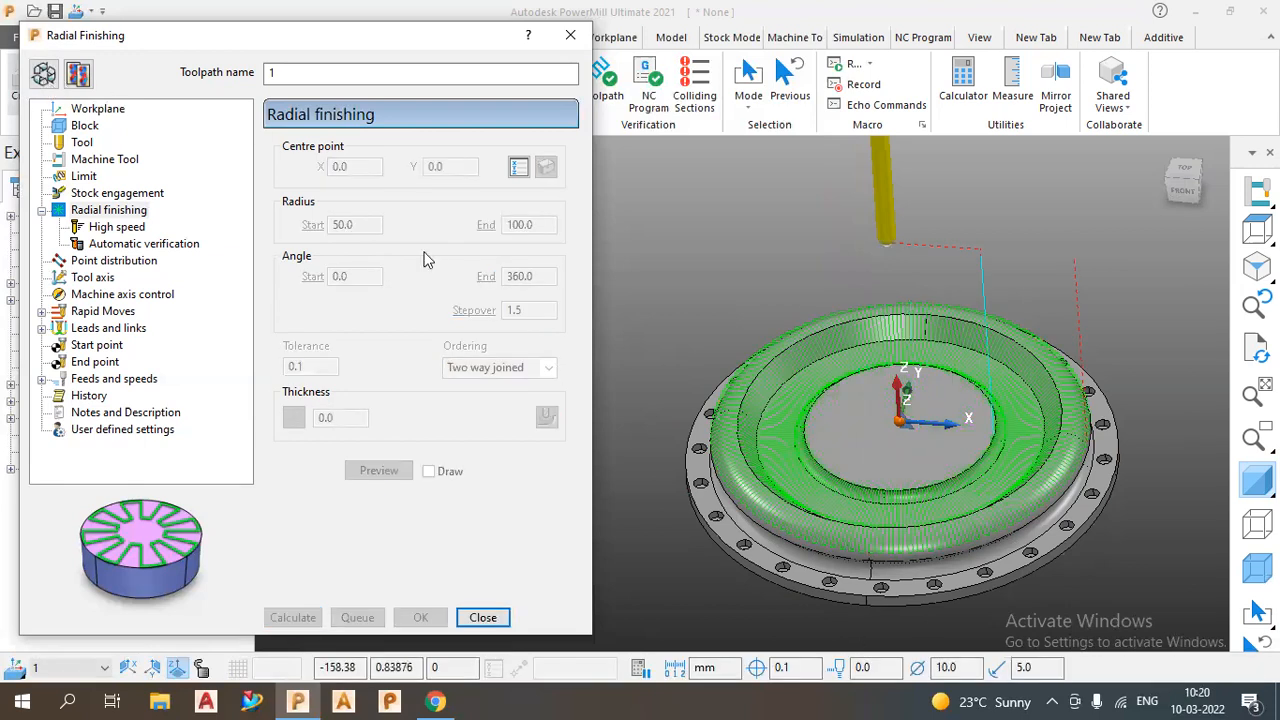
- Set the radial toolpath's end radius to 120 and recalculate it
{"action": "double_click", "coordinate": [543, 224]}
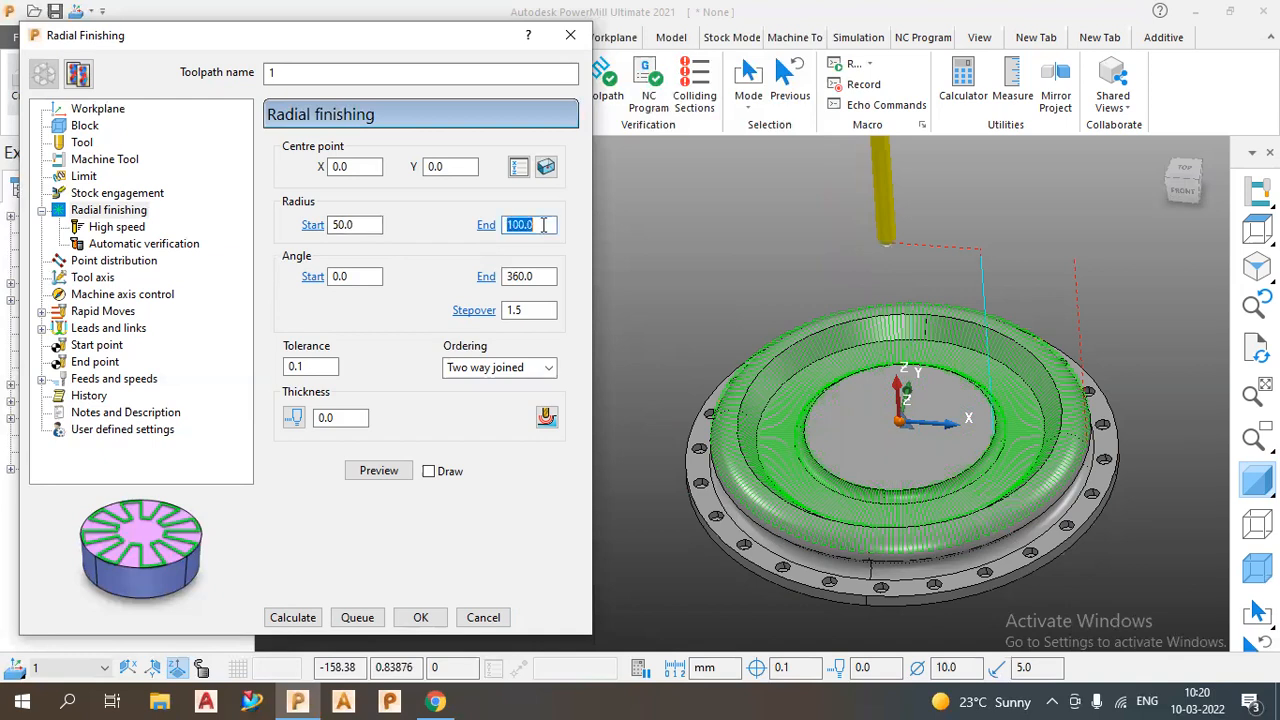
{"action": "type", "text": "120"}
{"action": "left_click", "coordinate": [294, 618]}
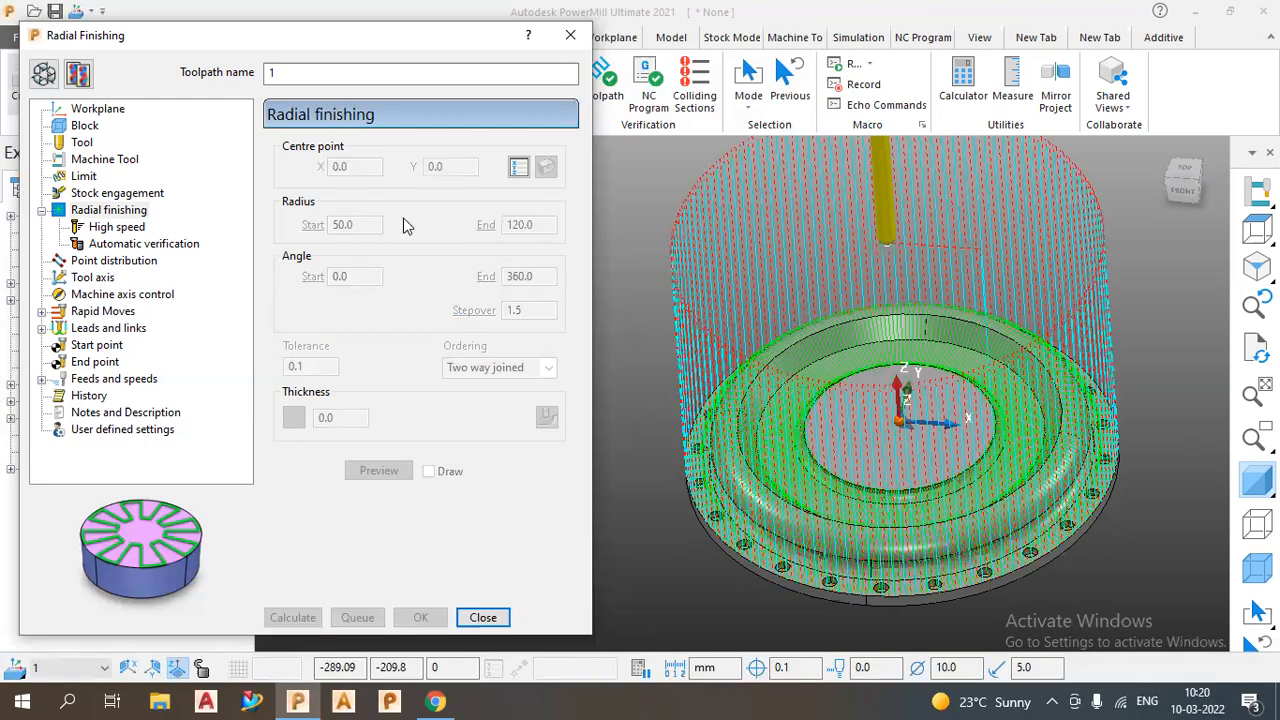
- Set the radial toolpath's end radius back to 100 and recalculate it
{"action": "type", "text": "100"}
{"action": "key", "text": "Return"}
{"action": "left_click", "coordinate": [300, 618]}
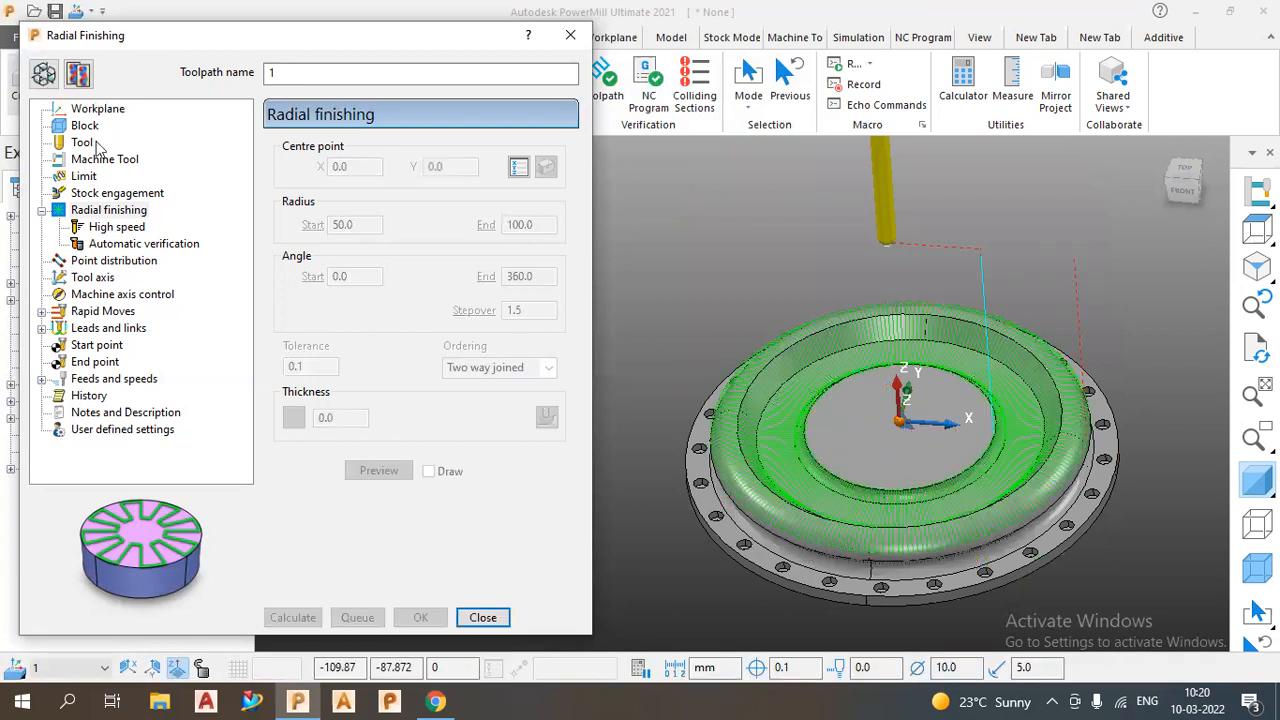
- Set the radial toolpath's start radius to 0, recalculate it, and inspect the passes at the part's centre
{"action": "left_click", "coordinate": [43, 75]}
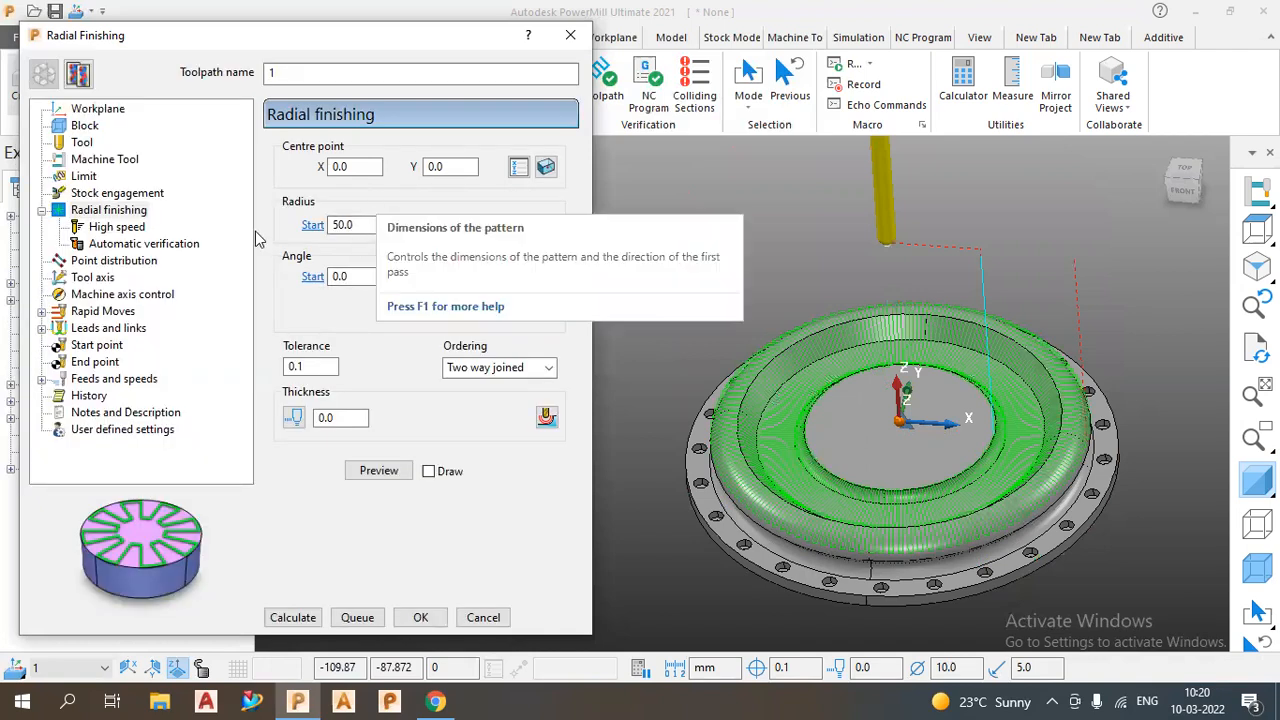
{"action": "left_click_drag", "start_coordinate": [366, 226], "coordinate": [256, 239]}
{"action": "type", "text": "0"}
{"action": "key", "text": "Return"}
{"action": "left_click", "coordinate": [304, 619]}
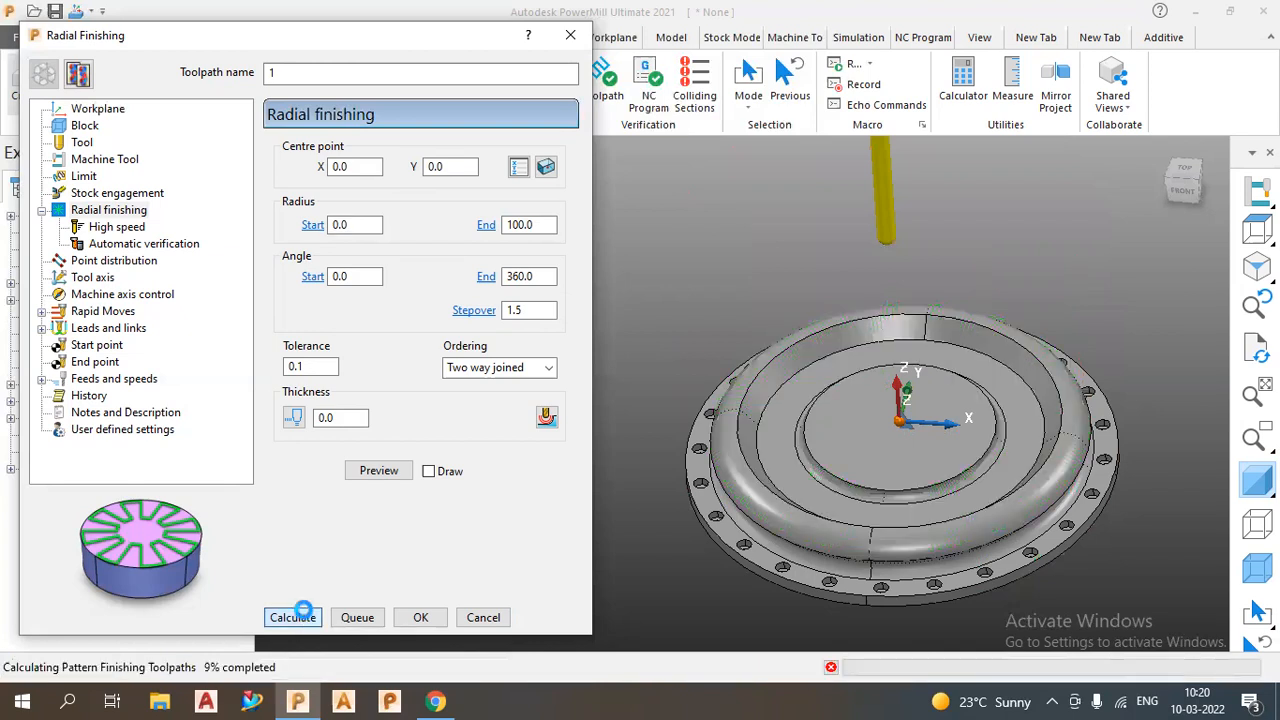
{"action": "scroll", "coordinate": [877, 430], "scroll_direction": "up", "scroll_amount": 3}
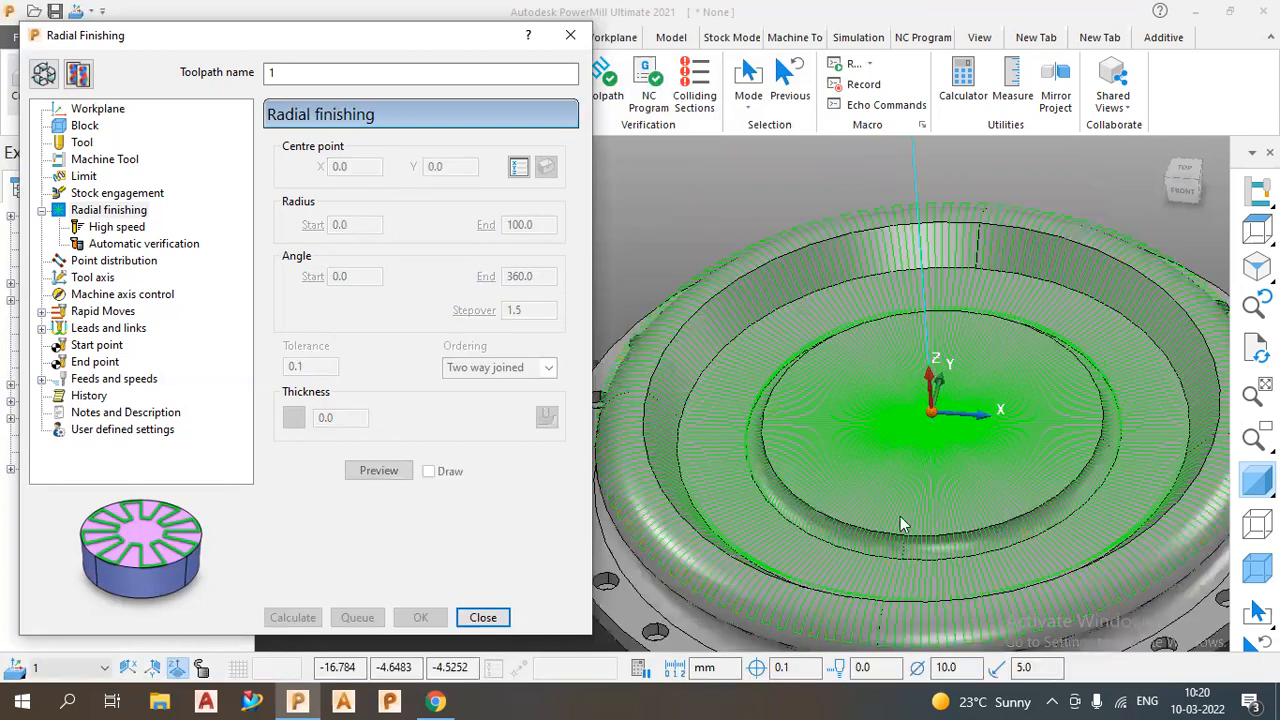
{"action": "middle_click_drag", "start_coordinate": [900, 516], "coordinate": [976, 497]}
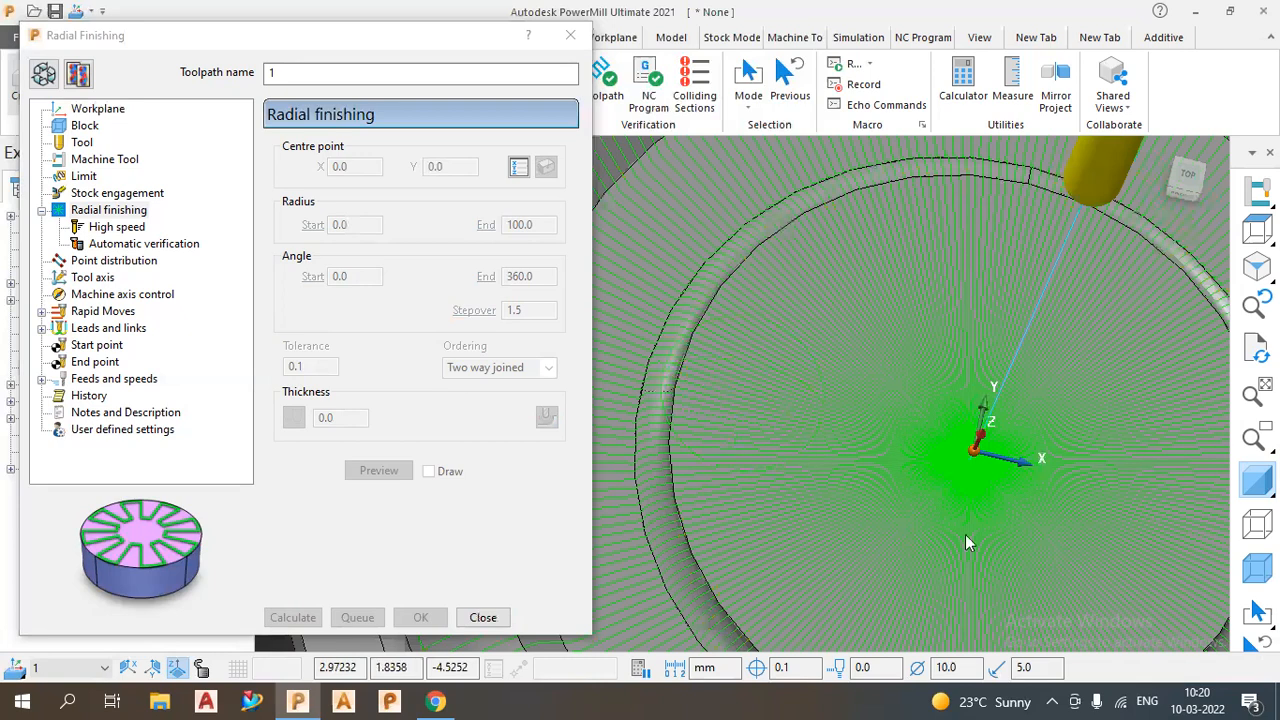
{"action": "scroll", "coordinate": [811, 366], "scroll_direction": "down", "scroll_amount": 5}
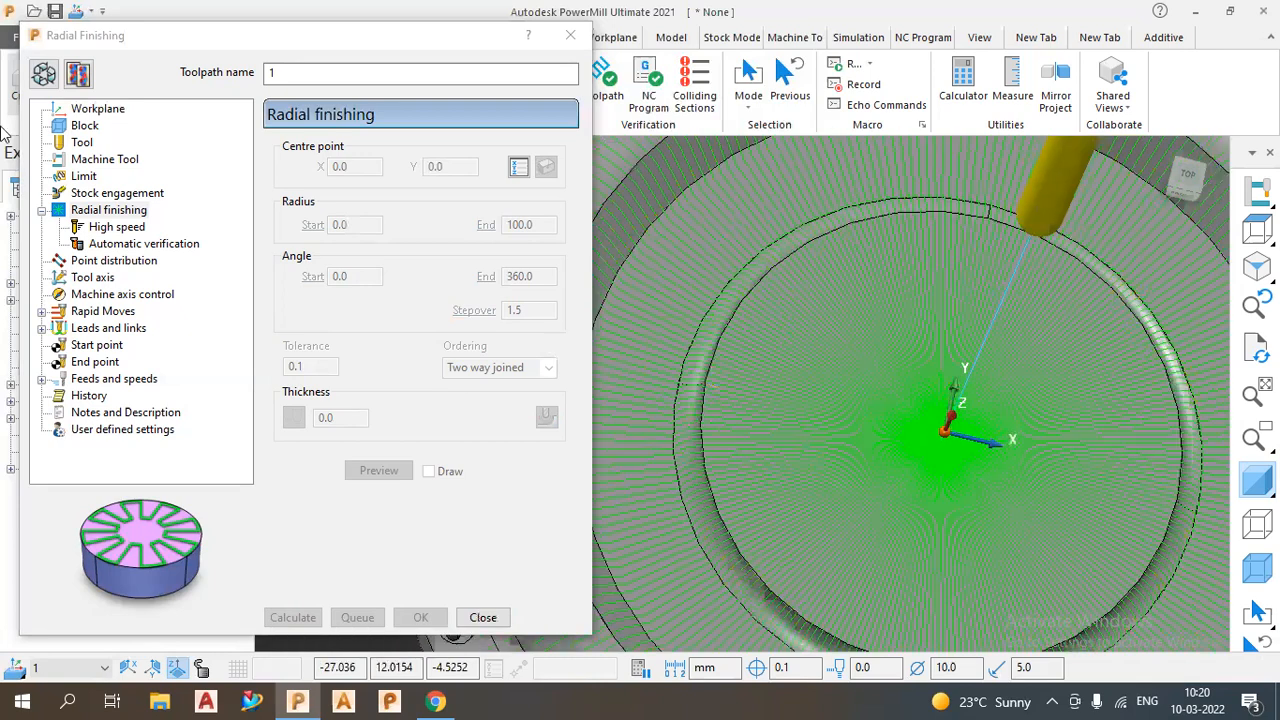
- Set the X coordinate of the radial pattern's centre point to 40 and recalculate the toolpath
{"action": "left_click", "coordinate": [44, 75]}
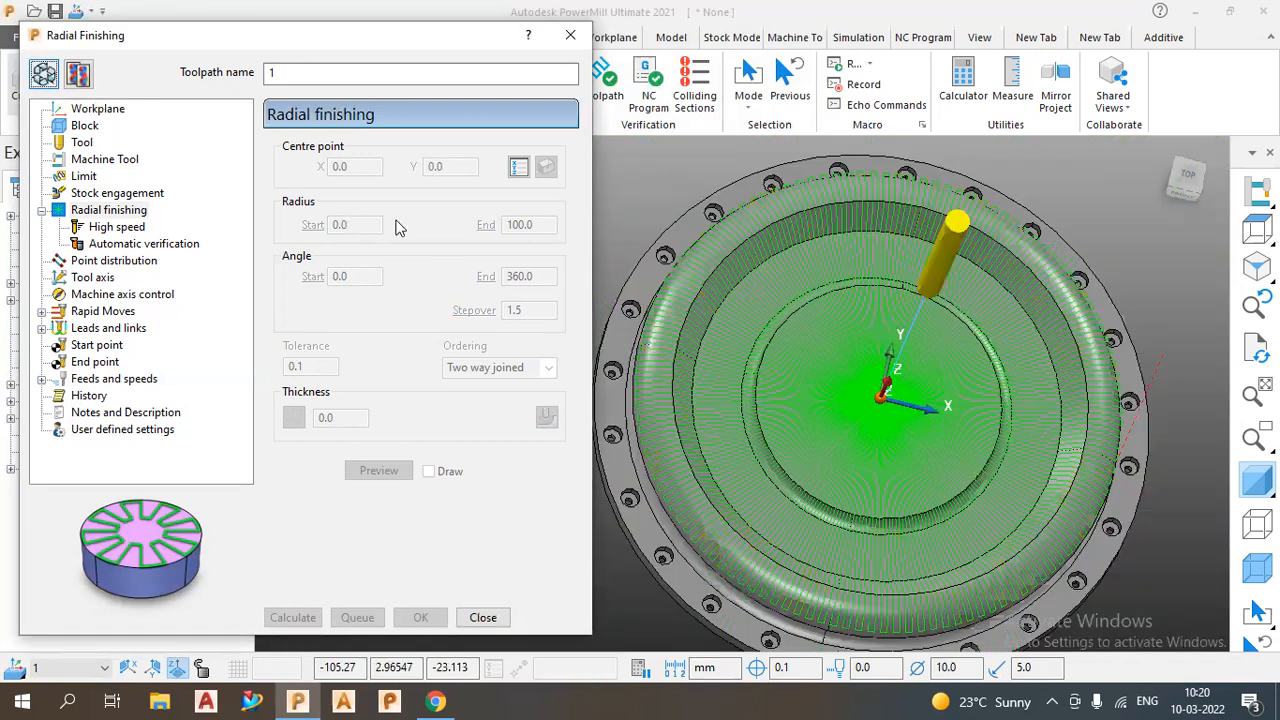
{"action": "key", "text": "Tab"}
{"action": "type", "text": "40"}
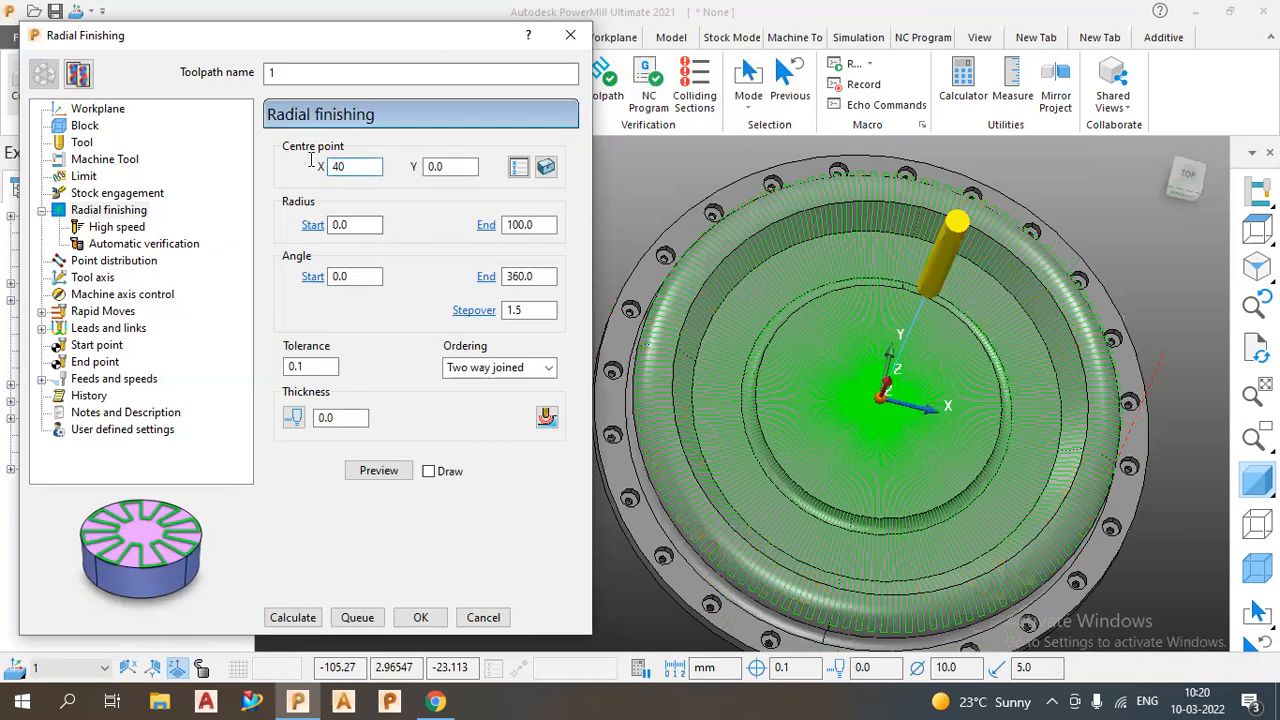
{"action": "left_click", "coordinate": [293, 618]}
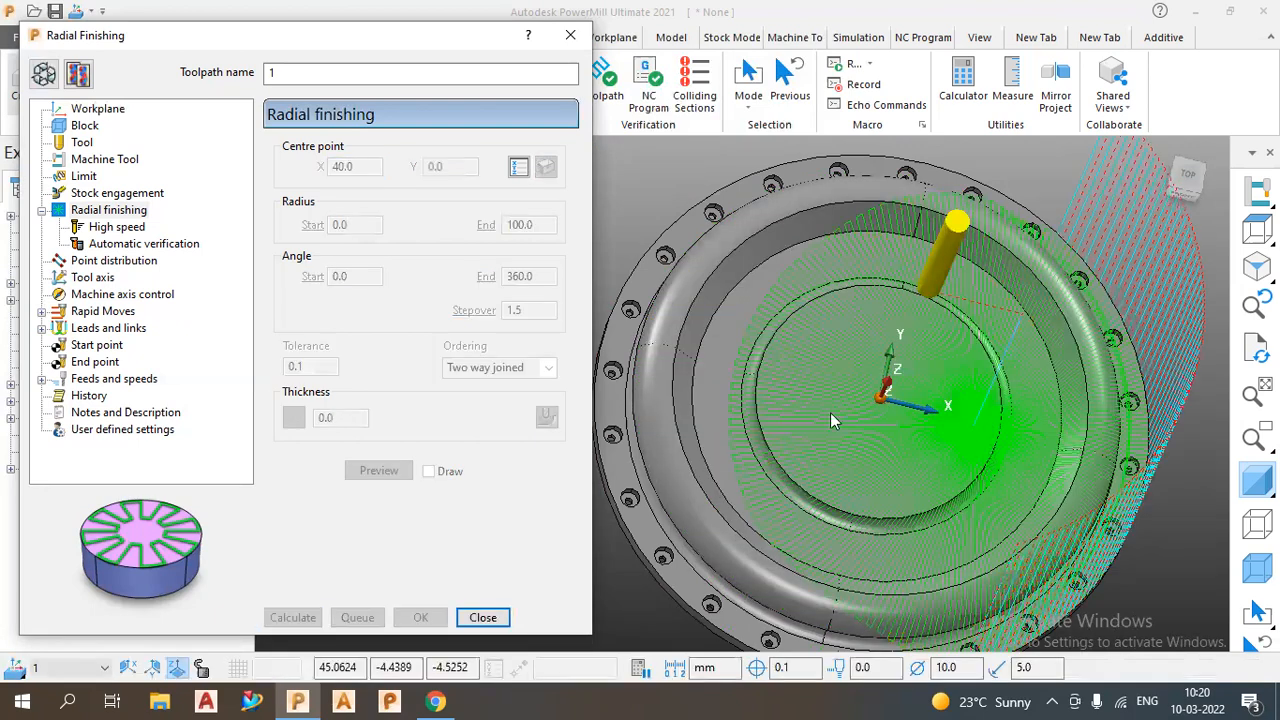
- Set the Y coordinate of the radial pattern's centre point to 40, recalculate the toolpath, and inspect it
{"action": "left_click", "coordinate": [44, 76]}
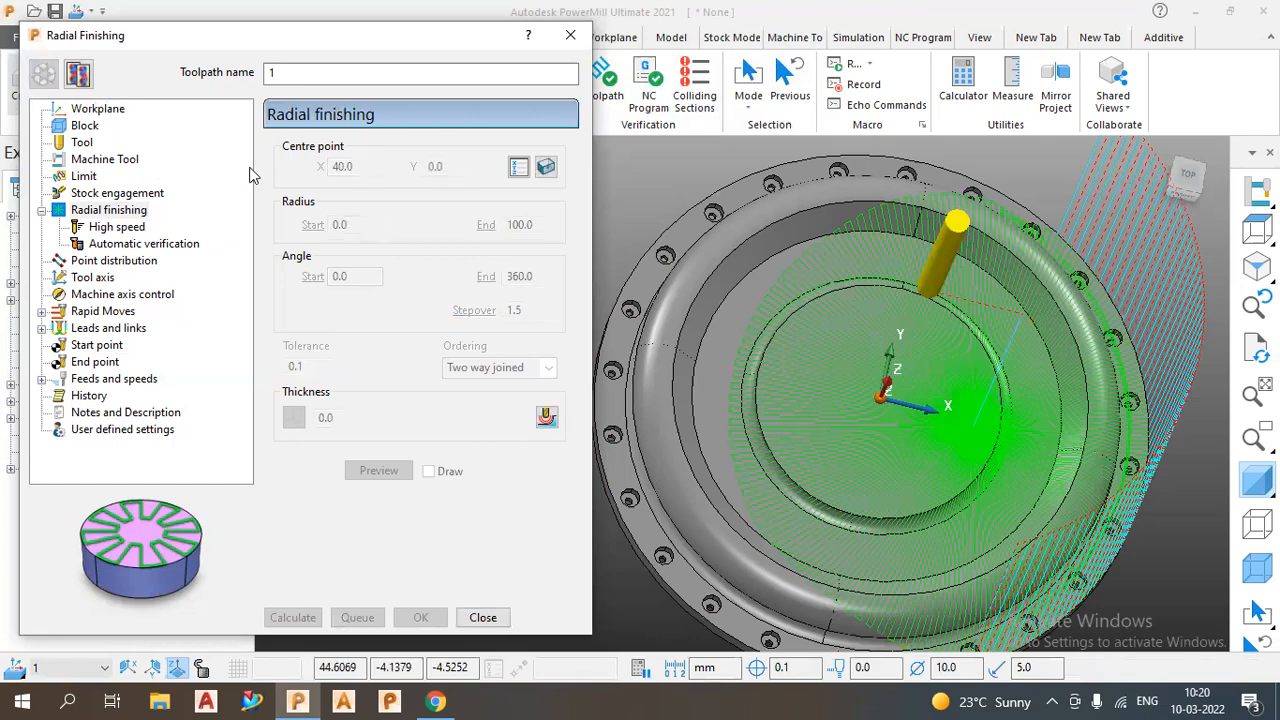
{"action": "left_click_drag", "start_coordinate": [453, 167], "coordinate": [250, 198]}
{"action": "type", "text": "40.0"}
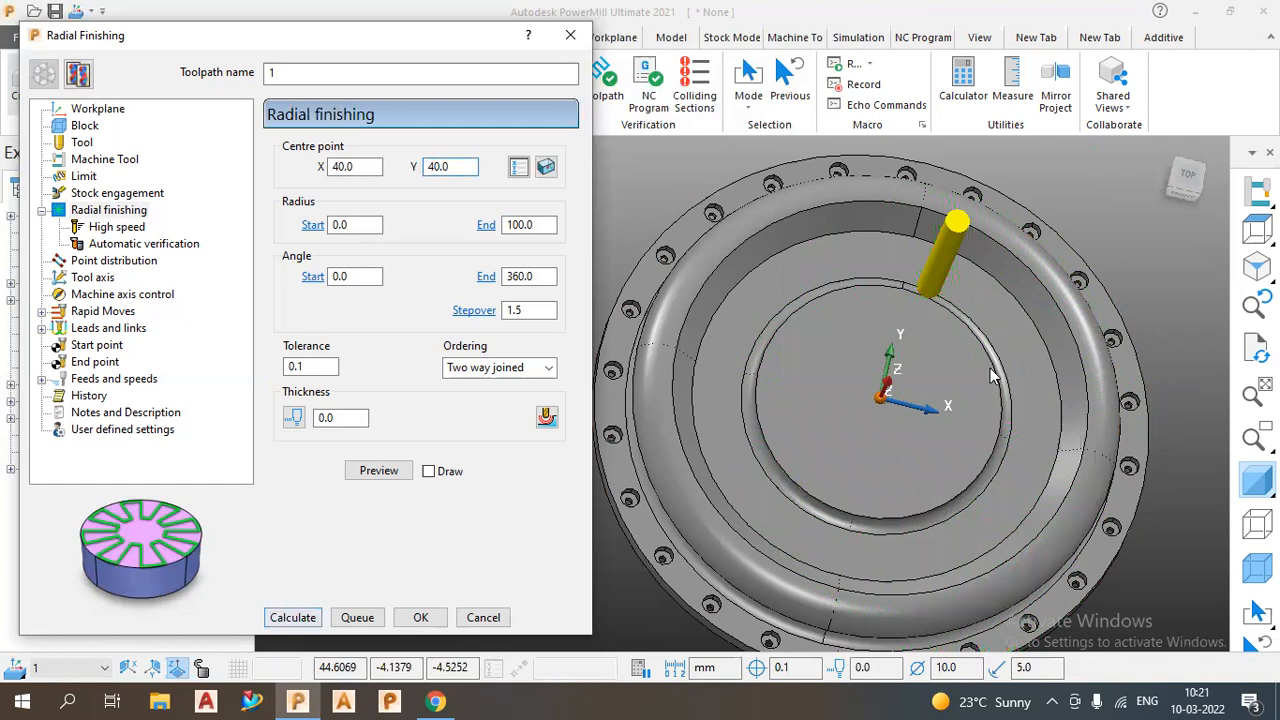
{"action": "key", "text": "Return"}
{"action": "middle_click_drag", "start_coordinate": [887, 372], "coordinate": [860, 455]}
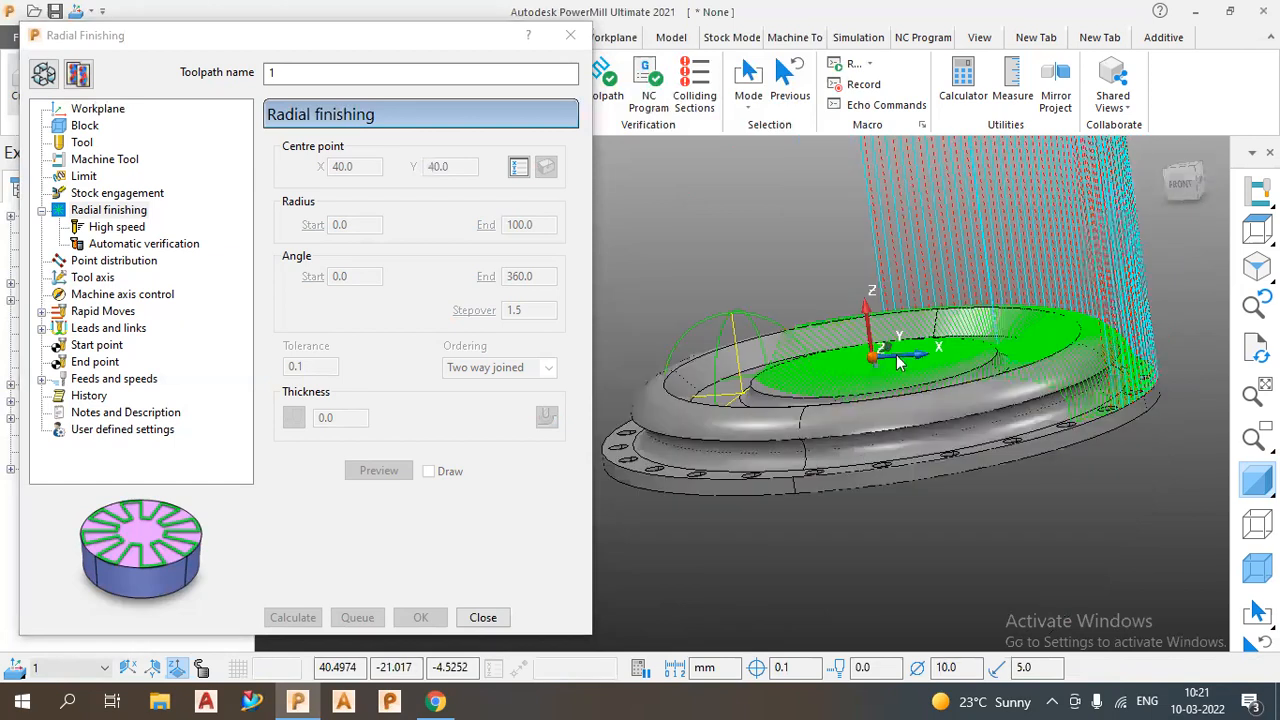
{"action": "middle_click_drag", "start_coordinate": [901, 363], "coordinate": [817, 373]}
{"action": "middle_click_drag", "start_coordinate": [825, 447], "coordinate": [850, 205]}
- Reset the radial pattern's centre point to X 0 and Y 0, and recalculate the toolpath
{"action": "left_click", "coordinate": [52, 82]}
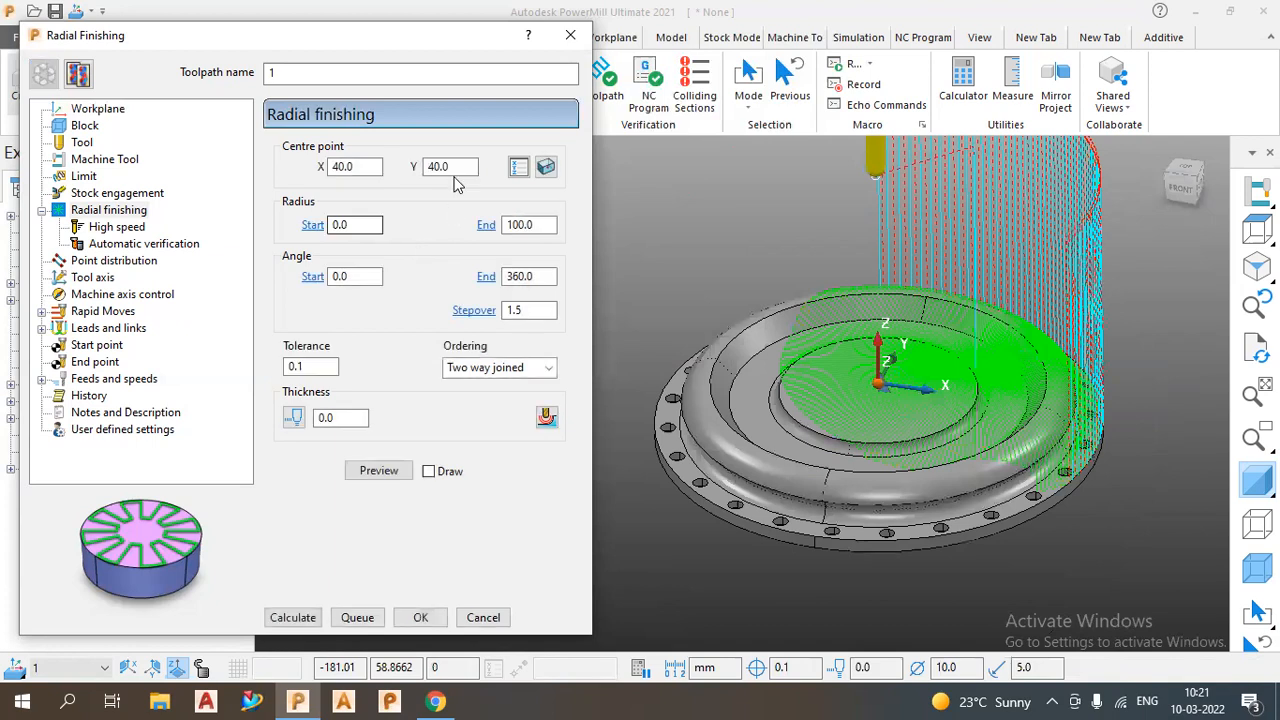
{"action": "left_click", "coordinate": [461, 169]}
{"action": "double_click", "coordinate": [461, 169]}
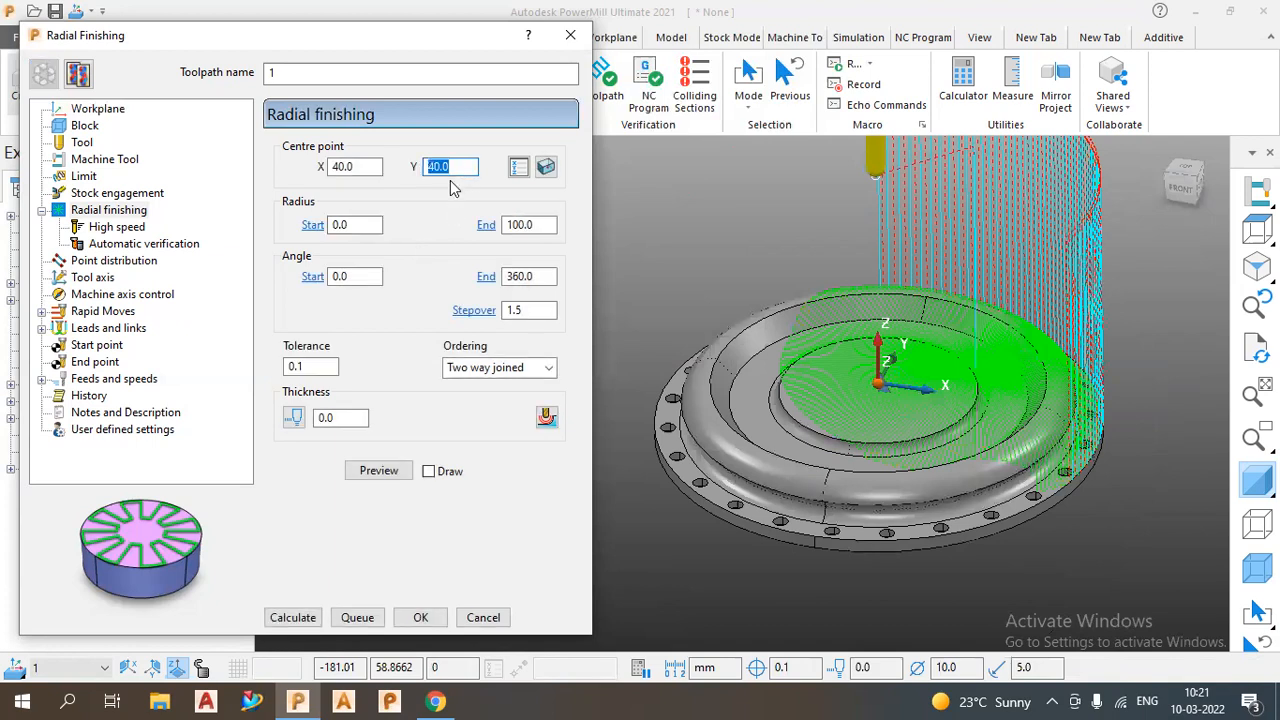
{"action": "type", "text": "0"}
{"action": "left_click", "coordinate": [360, 168]}
{"action": "key", "text": "BackSpace"}
{"action": "key", "text": "BackSpace"}
{"action": "key", "text": "BackSpace"}
{"action": "key", "text": "BackSpace"}
{"action": "type", "text": "0"}
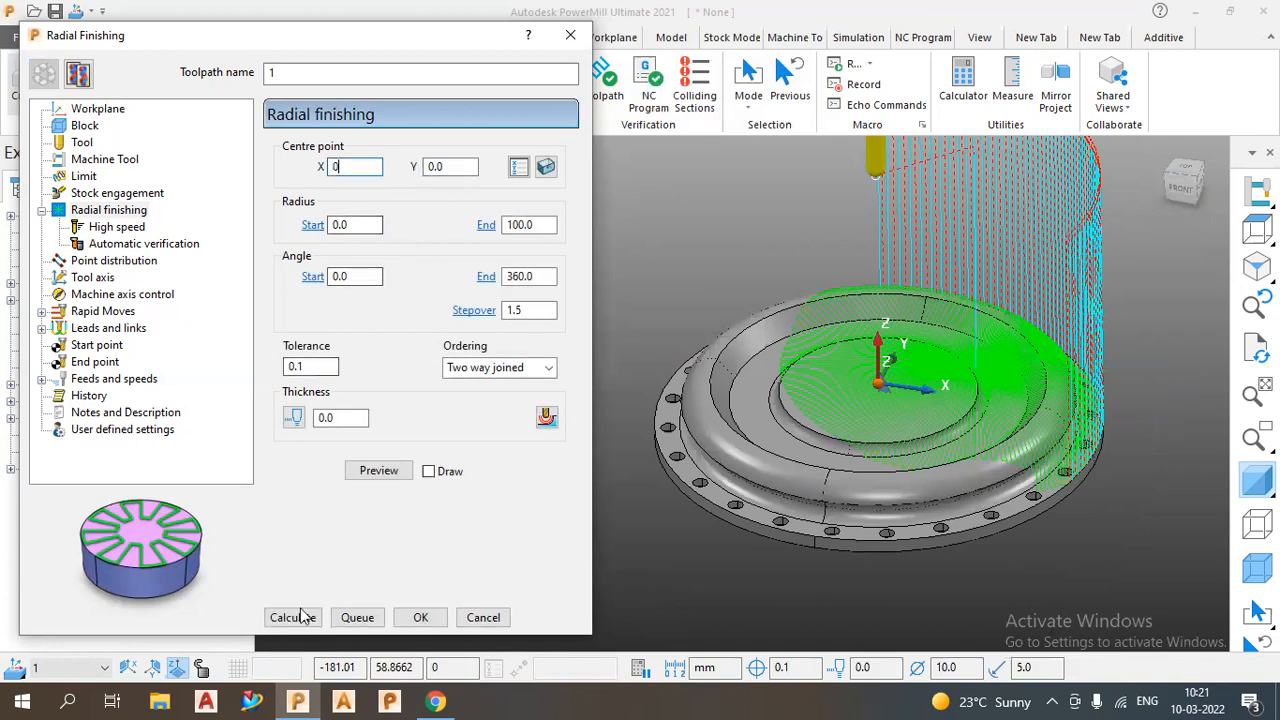
{"action": "left_click", "coordinate": [300, 618]}
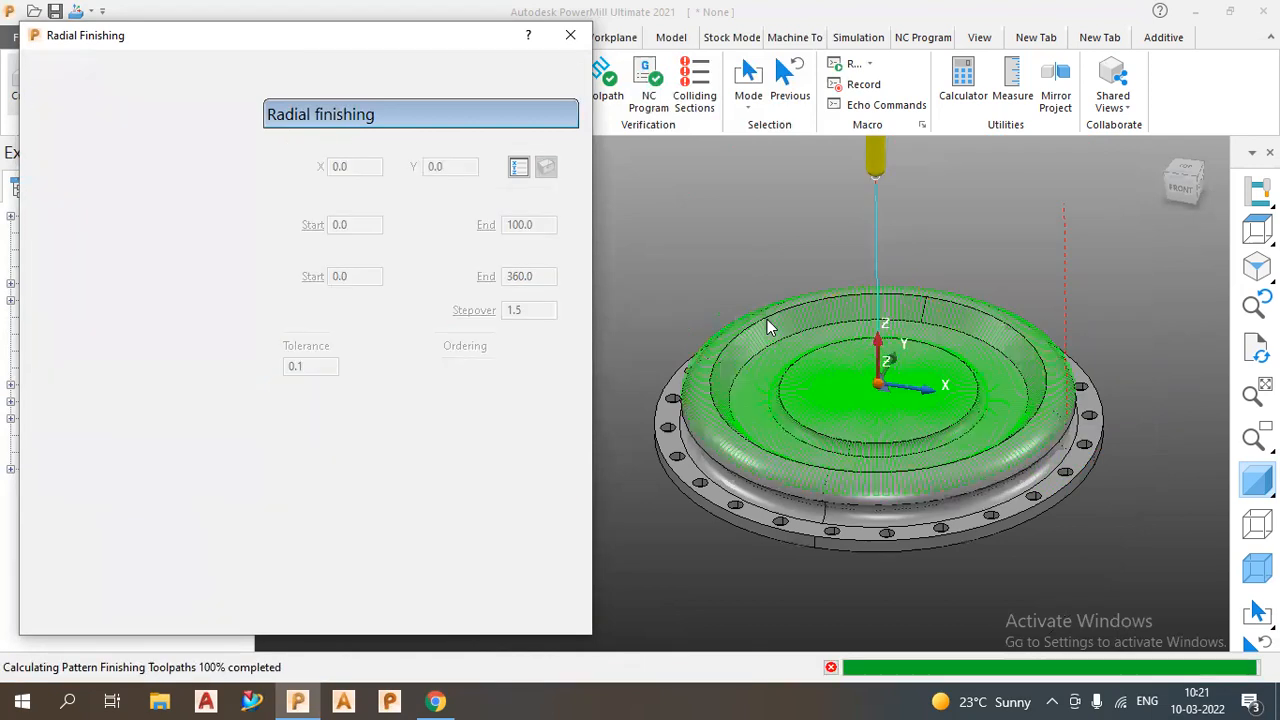
{"action": "middle_click_drag", "start_coordinate": [813, 405], "coordinate": [809, 309]}
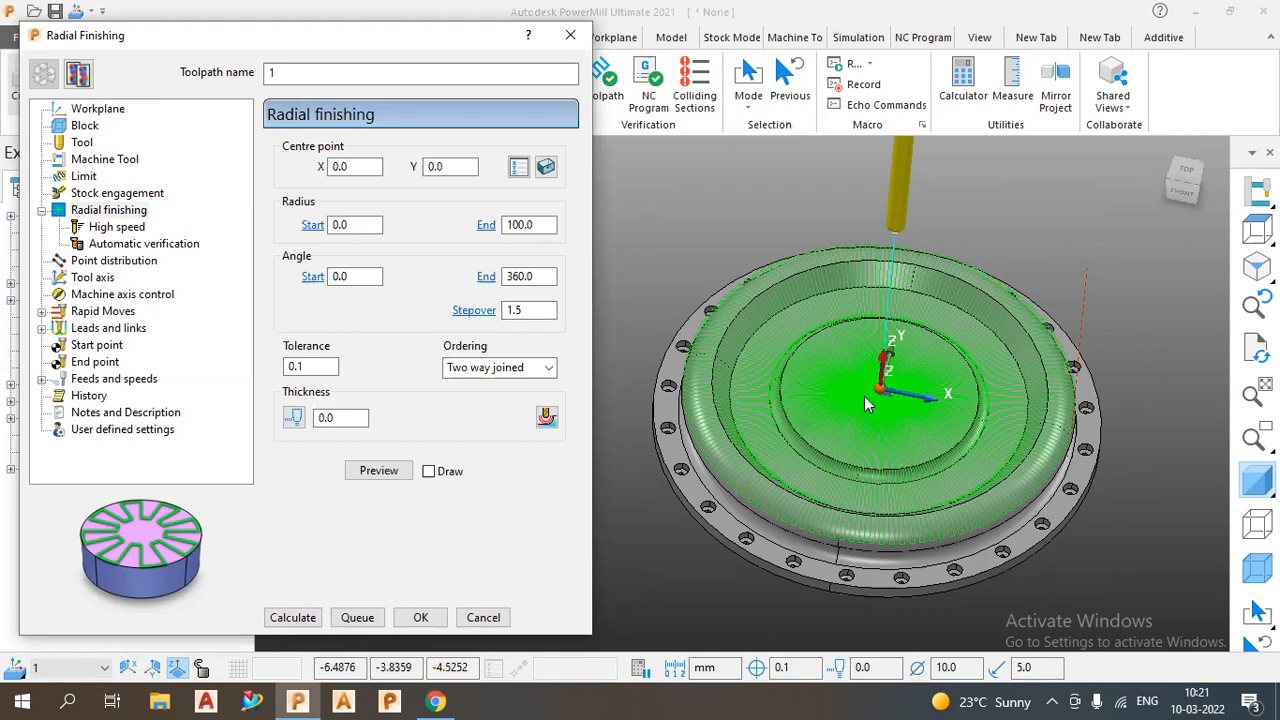
- Set the radial toolpath's start radius to 50, recalculate it, and close its settings to inspect the passes
{"action": "left_click_drag", "start_coordinate": [366, 226], "coordinate": [10, 228]}
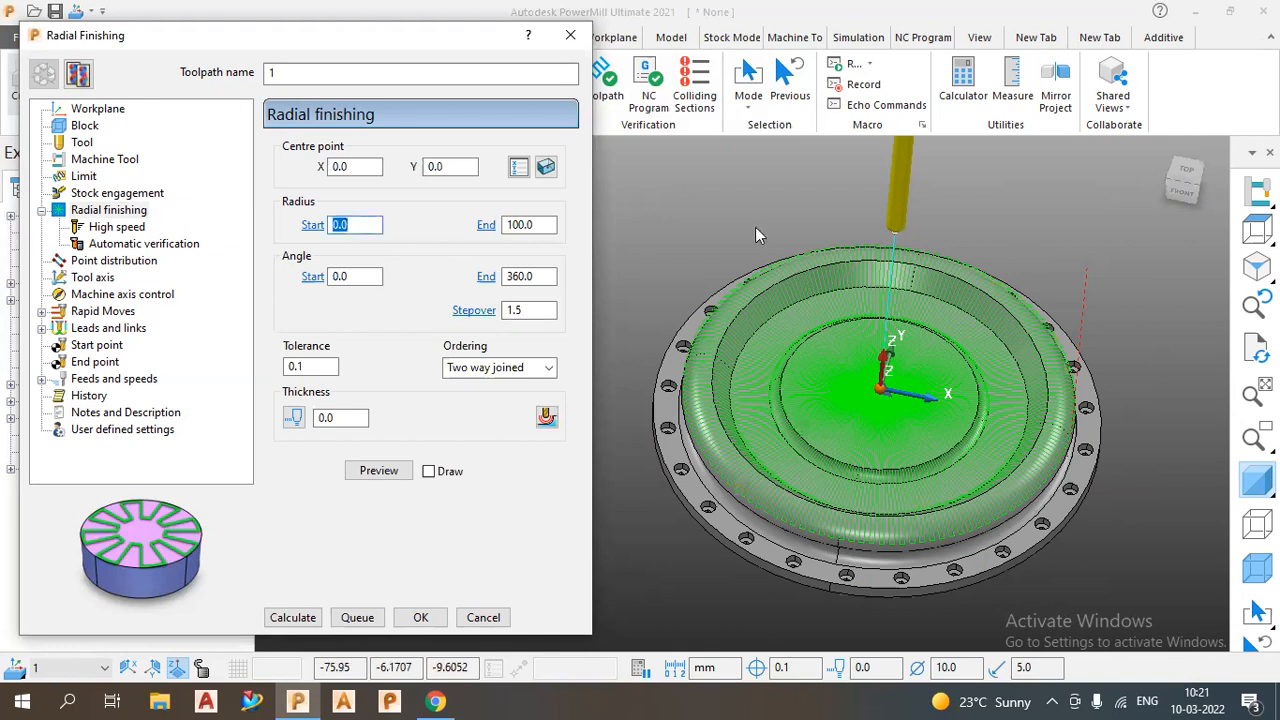
{"action": "scroll", "coordinate": [893, 410], "scroll_direction": "up", "scroll_amount": 5}
{"action": "scroll", "coordinate": [815, 373], "scroll_direction": "up", "scroll_amount": 3}
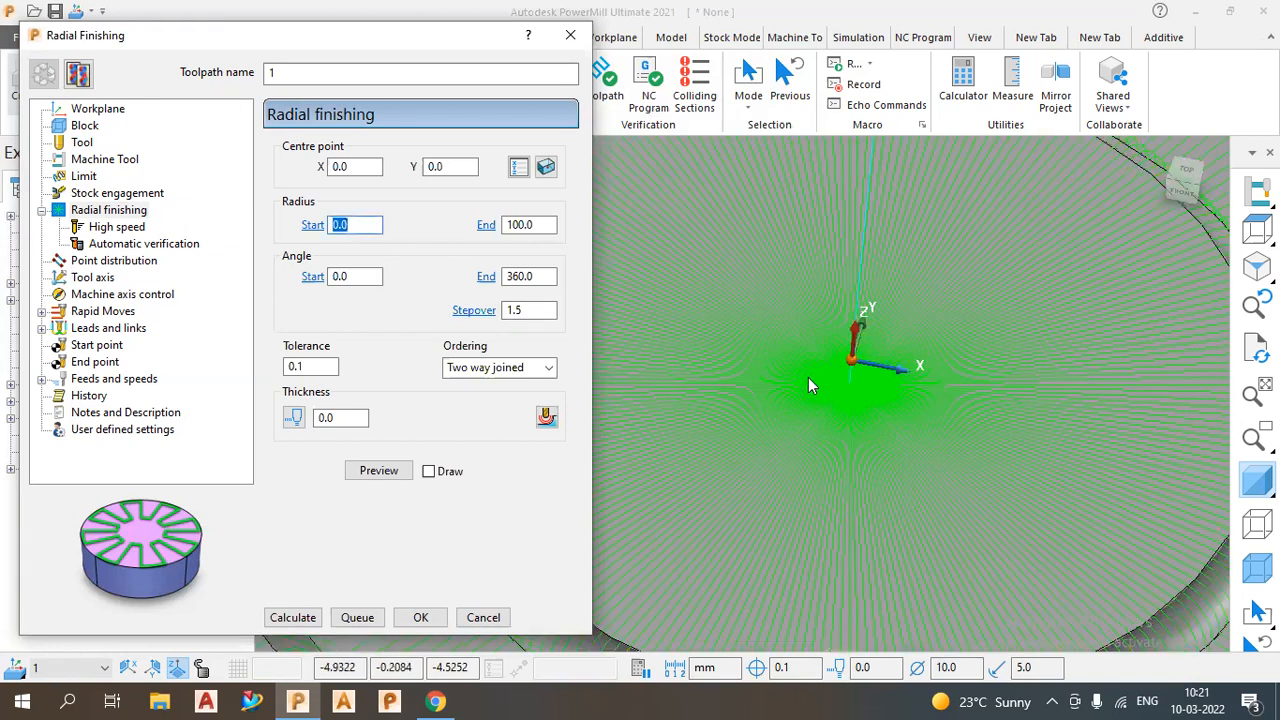
{"action": "type", "text": "50"}
{"action": "left_click", "coordinate": [296, 618]}
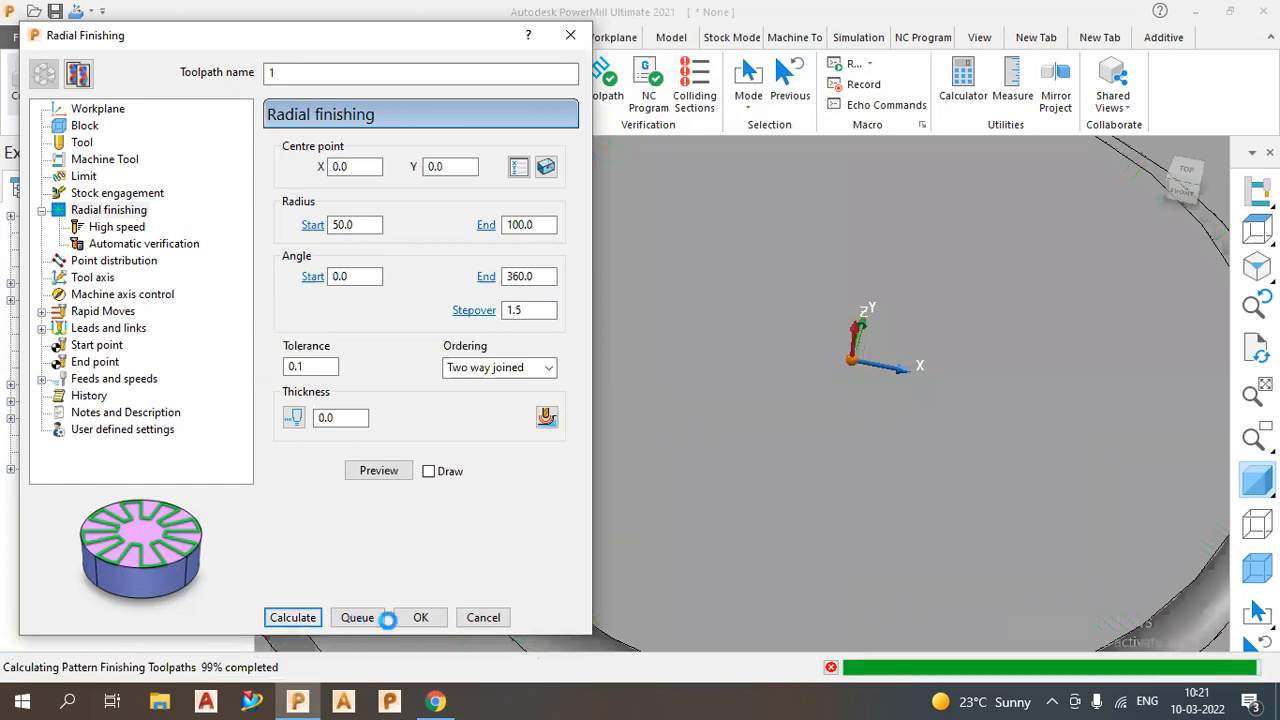
{"action": "scroll", "coordinate": [654, 442], "scroll_direction": "down", "scroll_amount": 5}
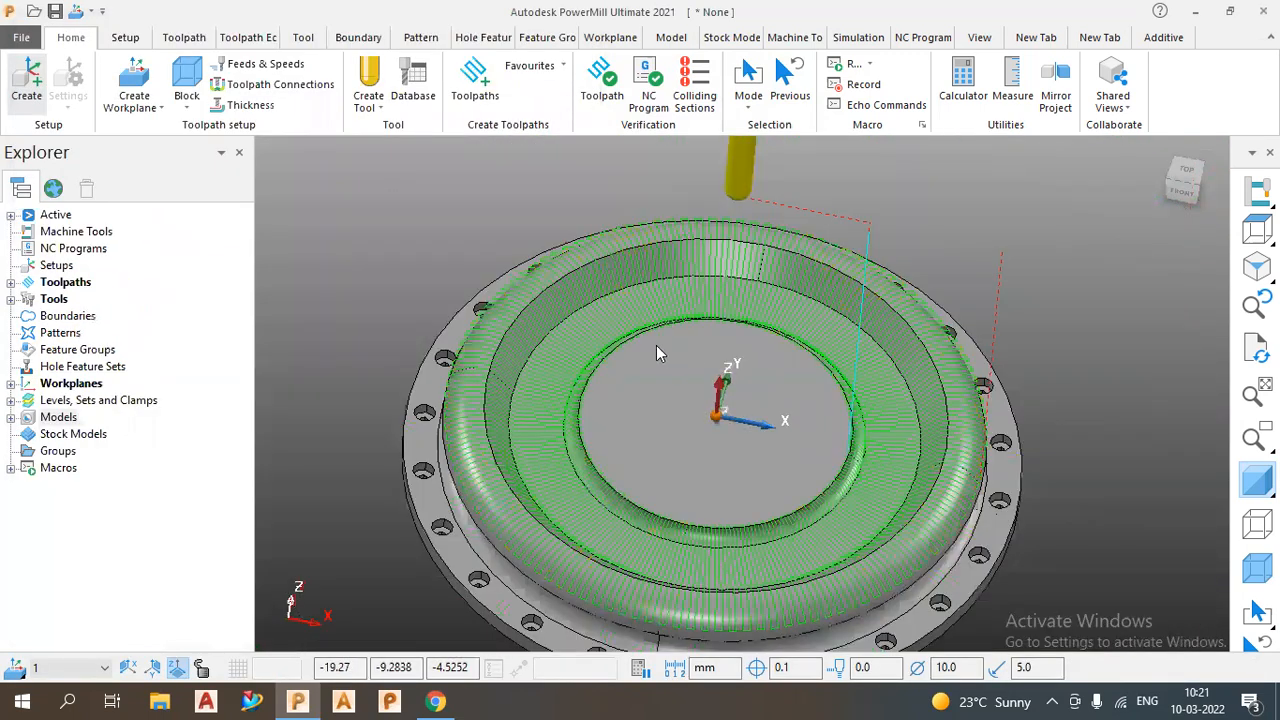
{"action": "middle_click_drag", "start_coordinate": [656, 346], "coordinate": [642, 328]}
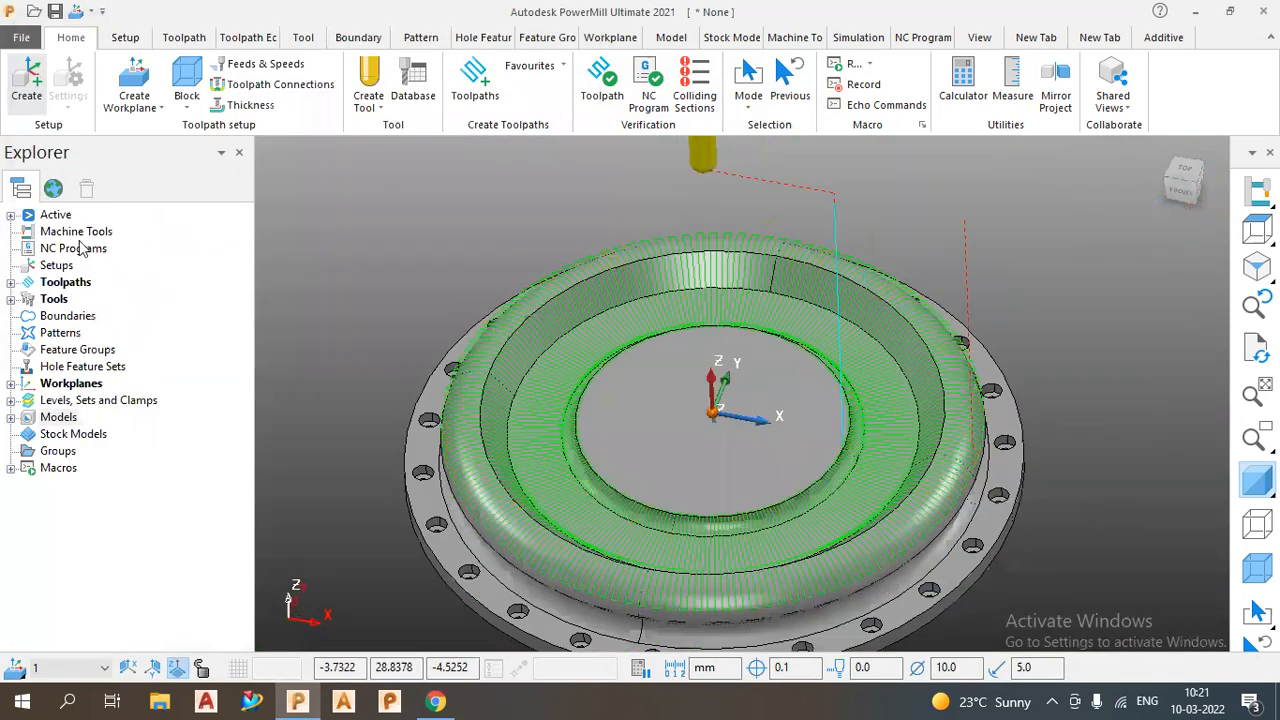
- Simulate toolpath 1 from its start, raising the simulation speed to 41.0 x feed rate
{"action": "left_click", "coordinate": [11, 283]}
{"action": "right_click", "coordinate": [78, 297]}
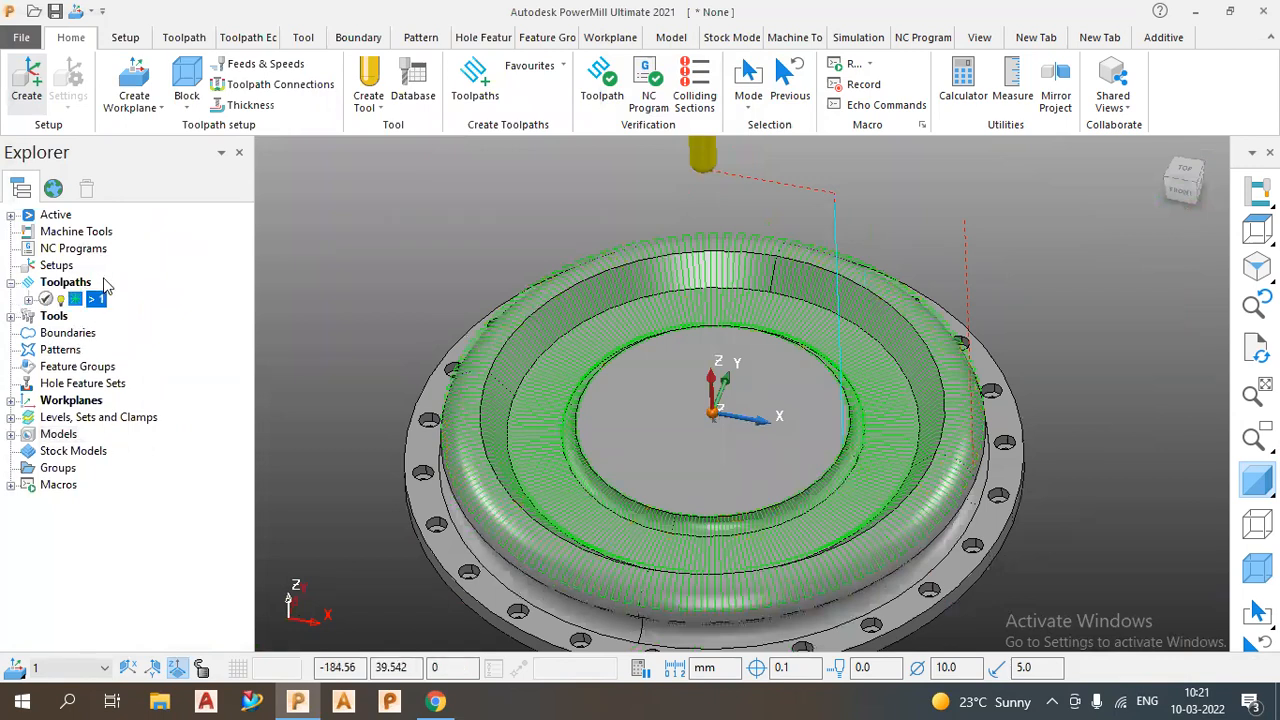
{"action": "left_click", "coordinate": [190, 41]}
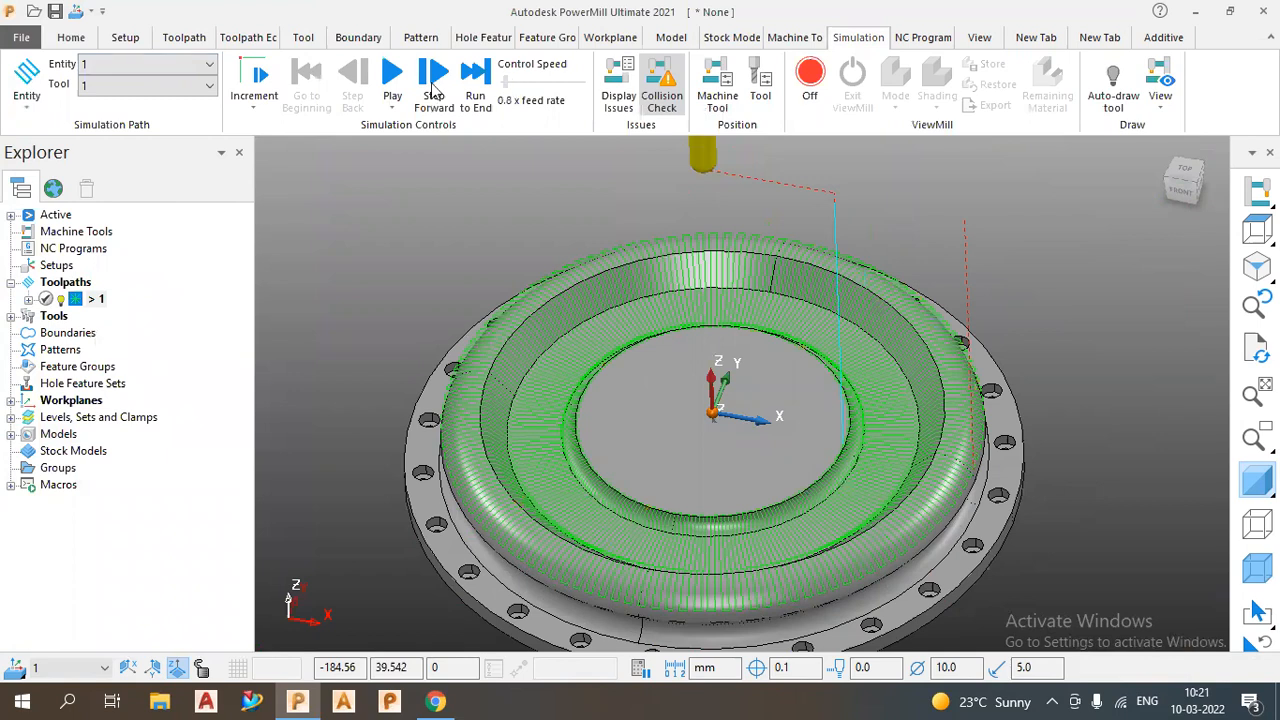
{"action": "left_click", "coordinate": [393, 100]}
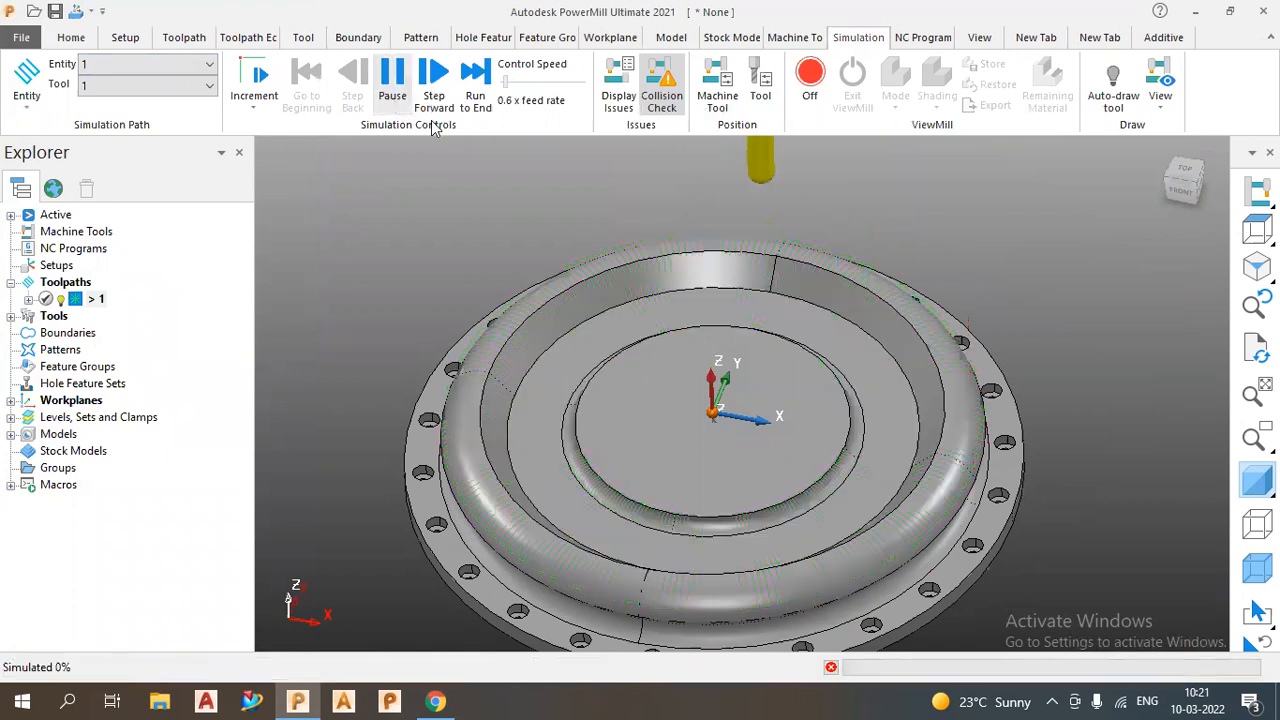
{"action": "left_click_drag", "start_coordinate": [520, 84], "coordinate": [544, 90]}
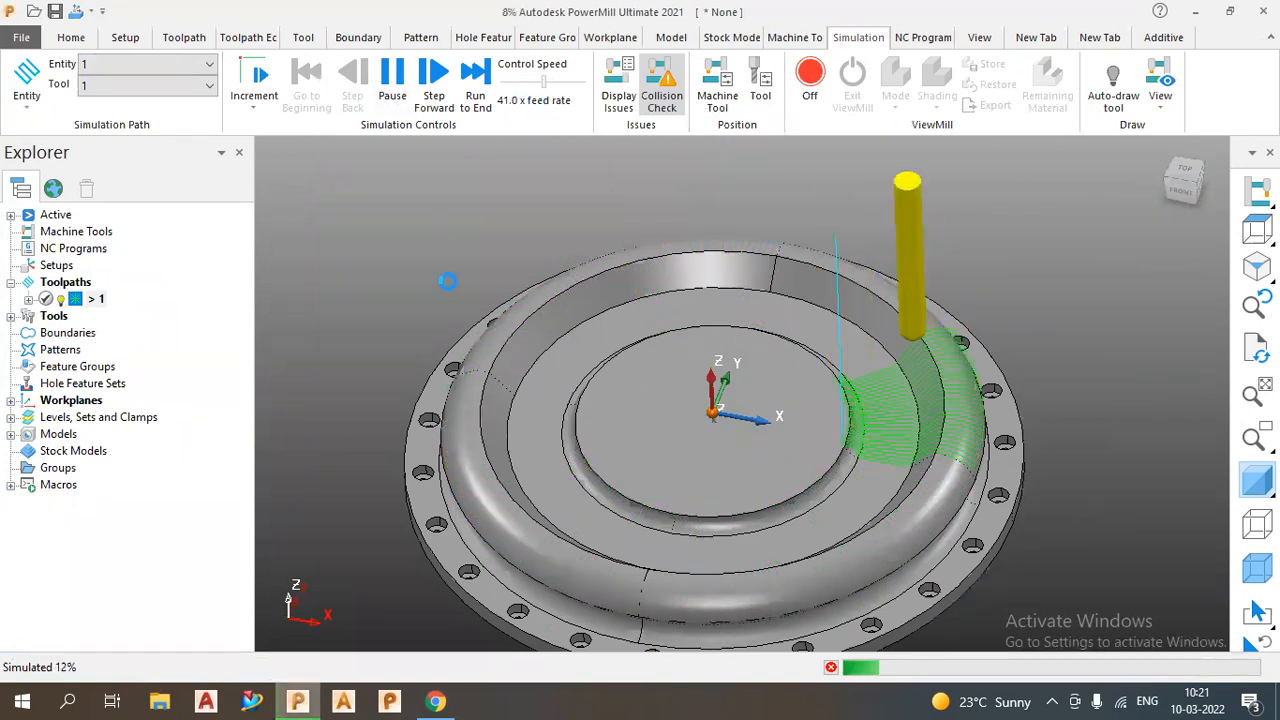
{"action": "scroll", "coordinate": [447, 281], "scroll_direction": "down", "scroll_amount": 1}
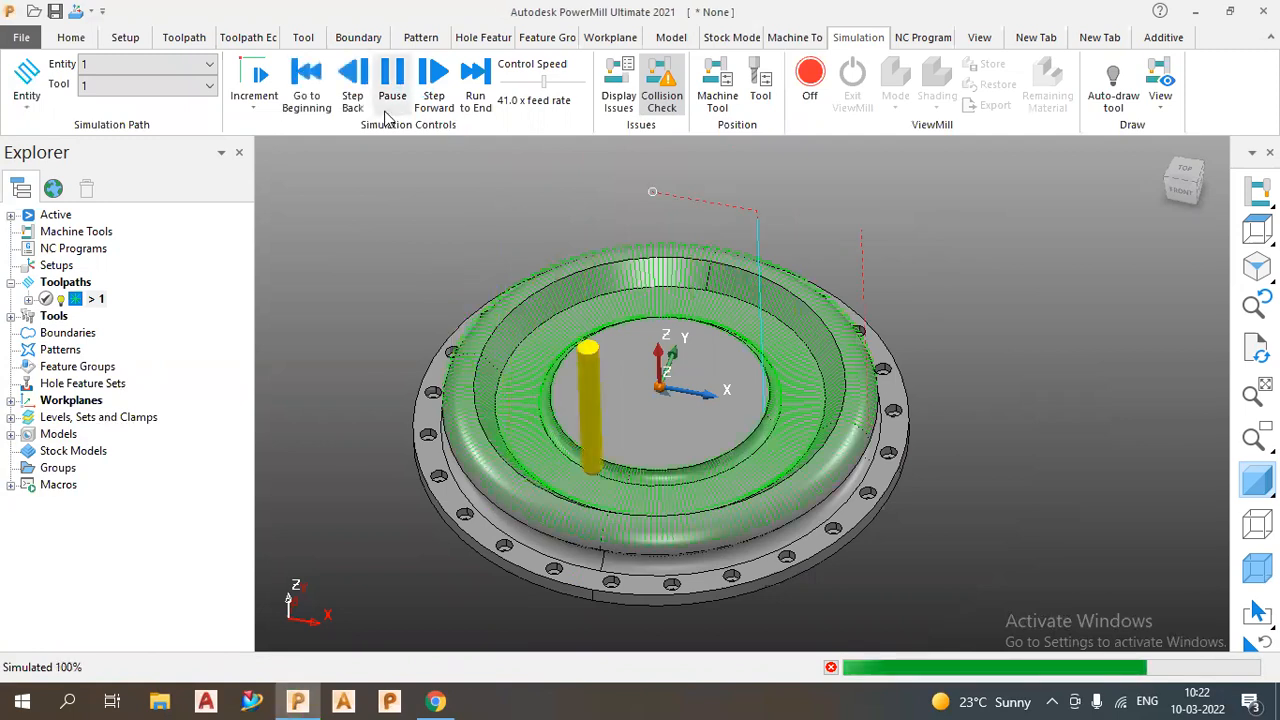
- Create a new Spiral Finishing toolpath from the finishing strategies
{"action": "middle_click_drag", "start_coordinate": [499, 277], "coordinate": [427, 258]}
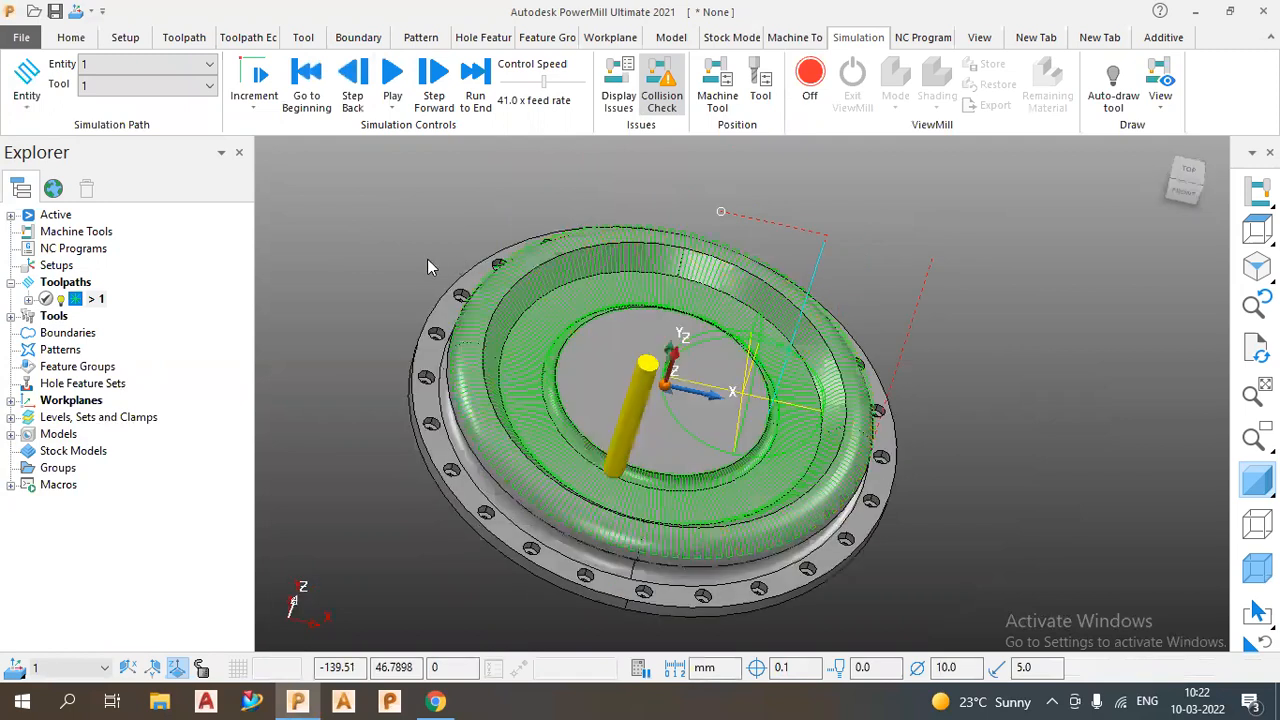
{"action": "middle_click_drag", "start_coordinate": [587, 371], "coordinate": [590, 395]}
{"action": "middle_click_drag", "start_coordinate": [435, 270], "coordinate": [358, 288]}
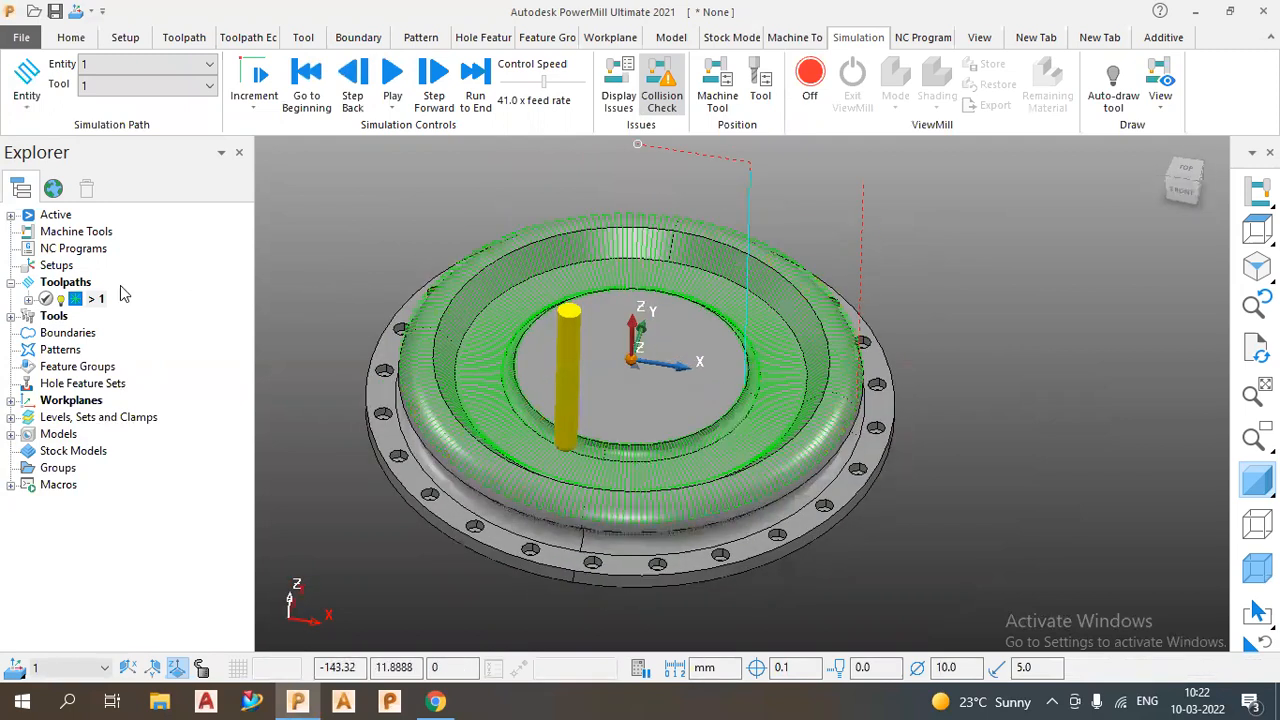
{"action": "right_click", "coordinate": [76, 283]}
{"action": "left_click", "coordinate": [81, 37]}
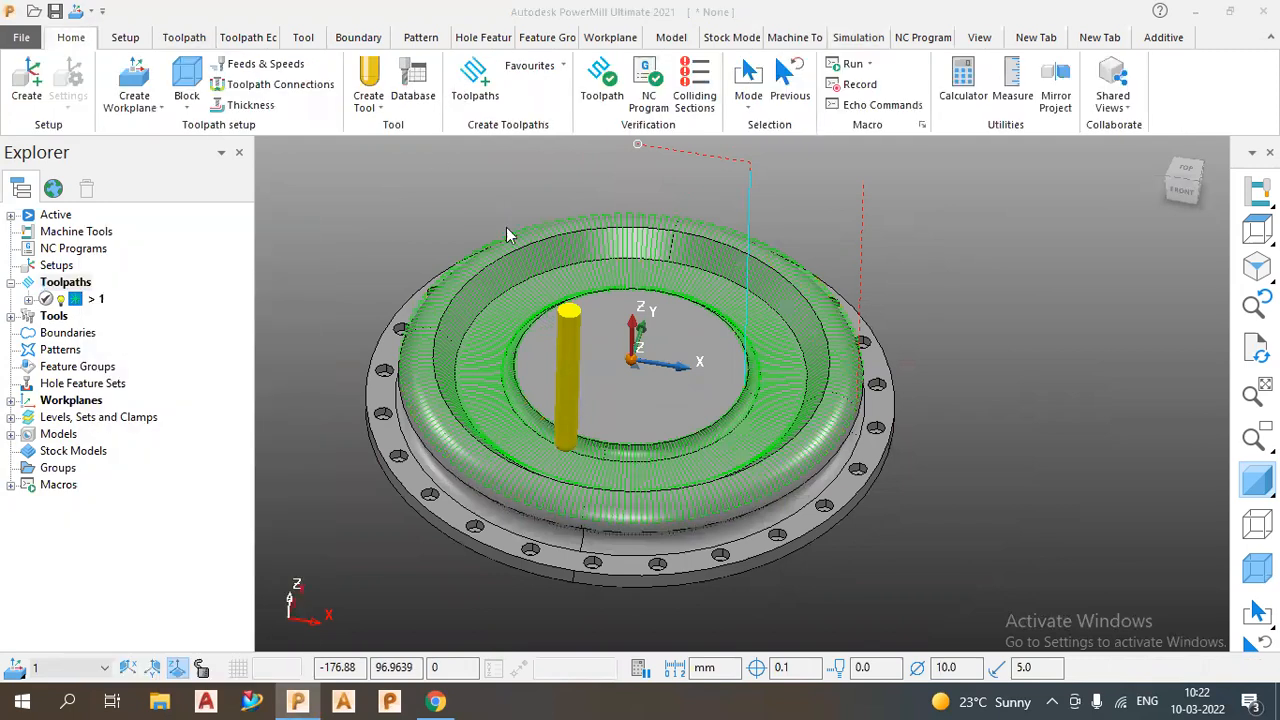
{"action": "scroll", "coordinate": [460, 392], "scroll_direction": "down", "scroll_amount": 2}
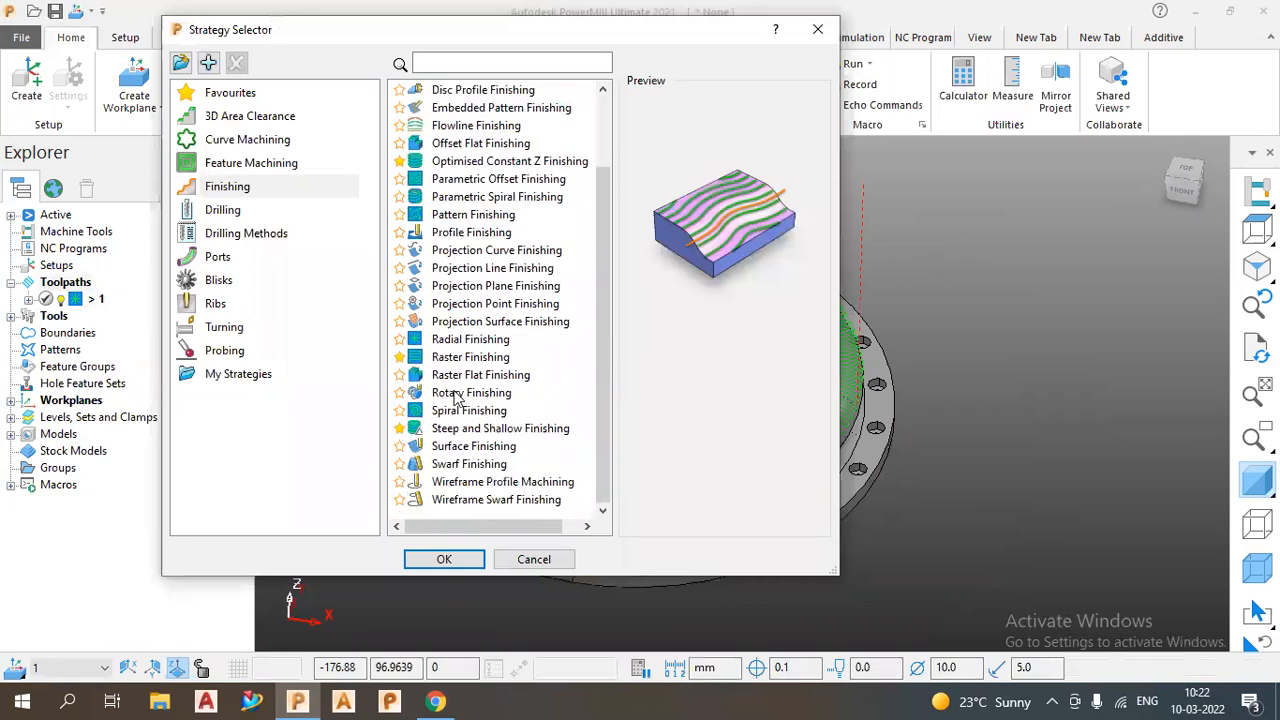
{"action": "left_click", "coordinate": [455, 411]}
{"action": "left_click", "coordinate": [437, 563]}
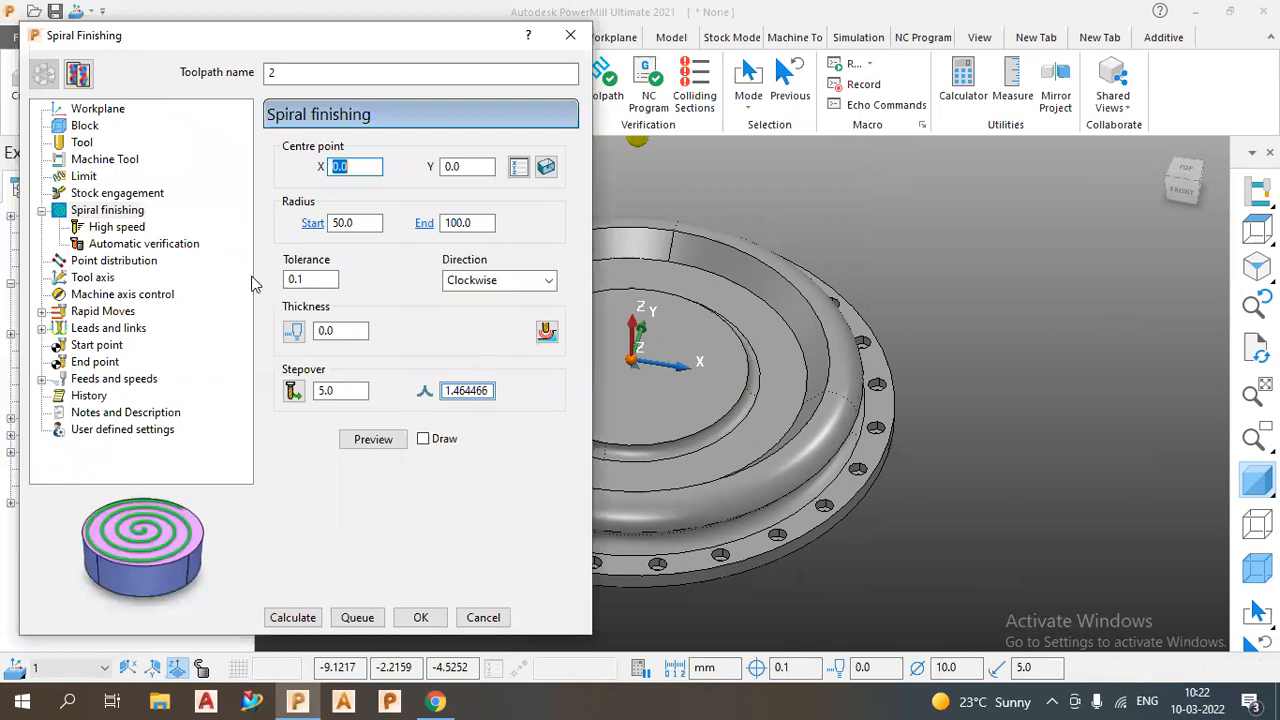
- Set the spiral's start radius to 0 and end radius to 50, preview the pattern, and calculate toolpath 2
{"action": "left_click", "coordinate": [365, 167]}
{"action": "left_click", "coordinate": [468, 167]}
{"action": "left_click_drag", "start_coordinate": [484, 222], "coordinate": [238, 223]}
{"action": "left_click_drag", "start_coordinate": [374, 223], "coordinate": [278, 231]}
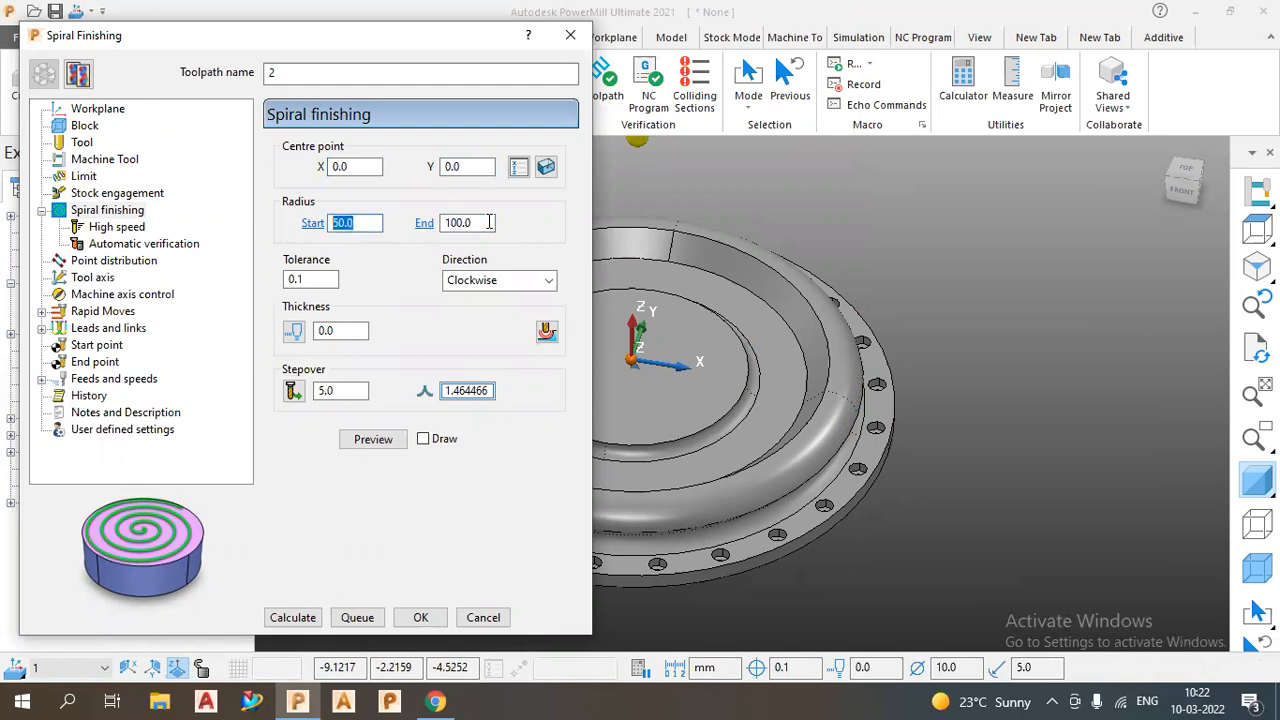
{"action": "type", "text": "0"}
{"action": "key", "text": "Tab"}
{"action": "type", "text": "50"}
{"action": "scroll", "coordinate": [778, 332], "scroll_direction": "up", "scroll_amount": 2}
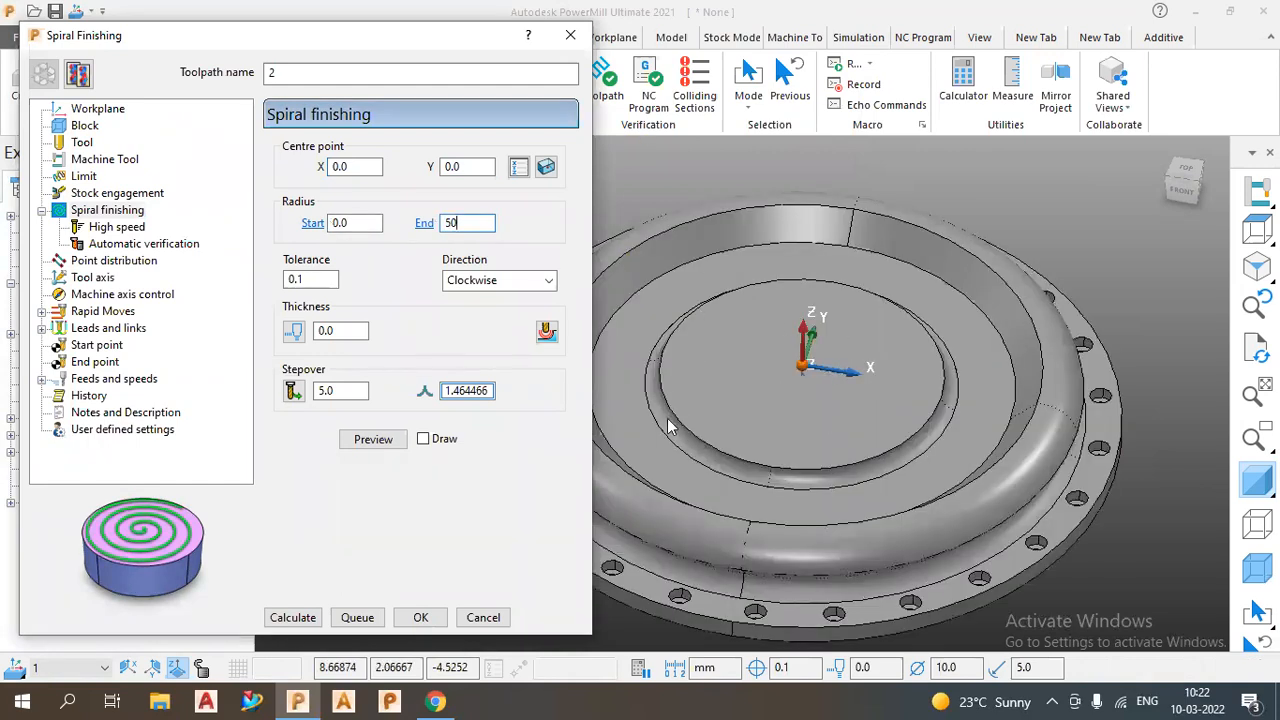
{"action": "left_click", "coordinate": [377, 440]}
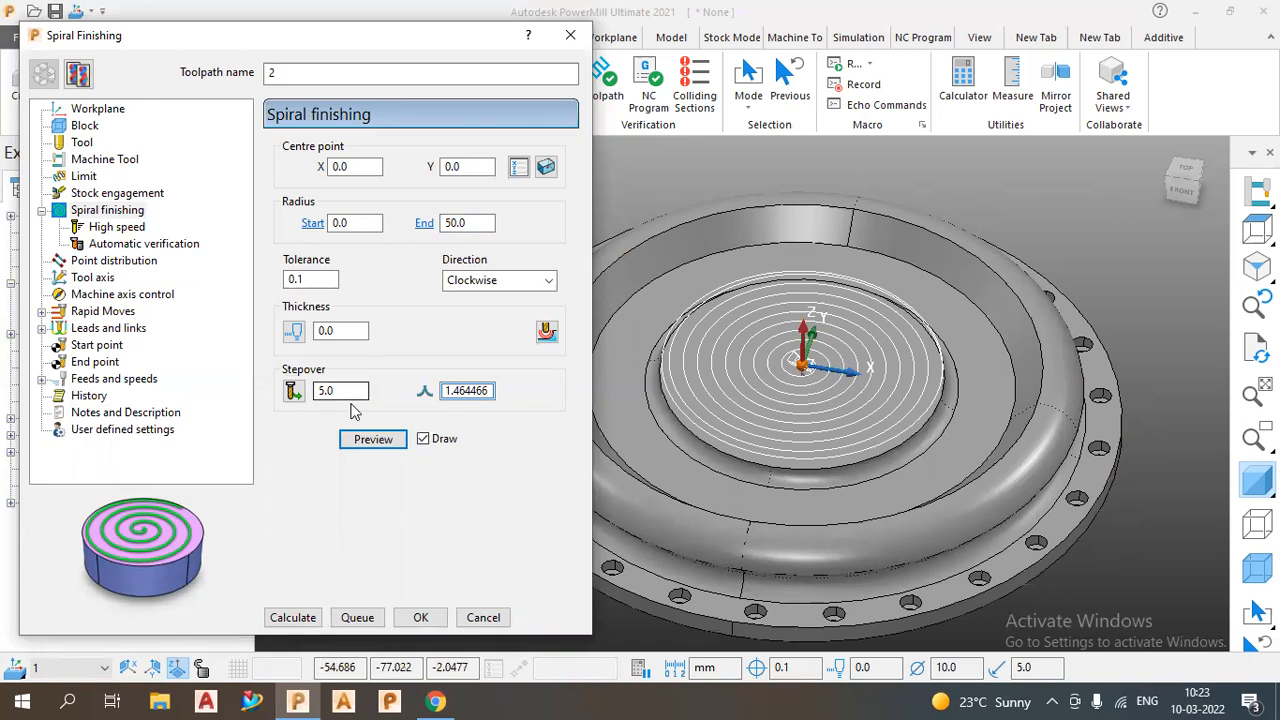
{"action": "left_click", "coordinate": [292, 618]}
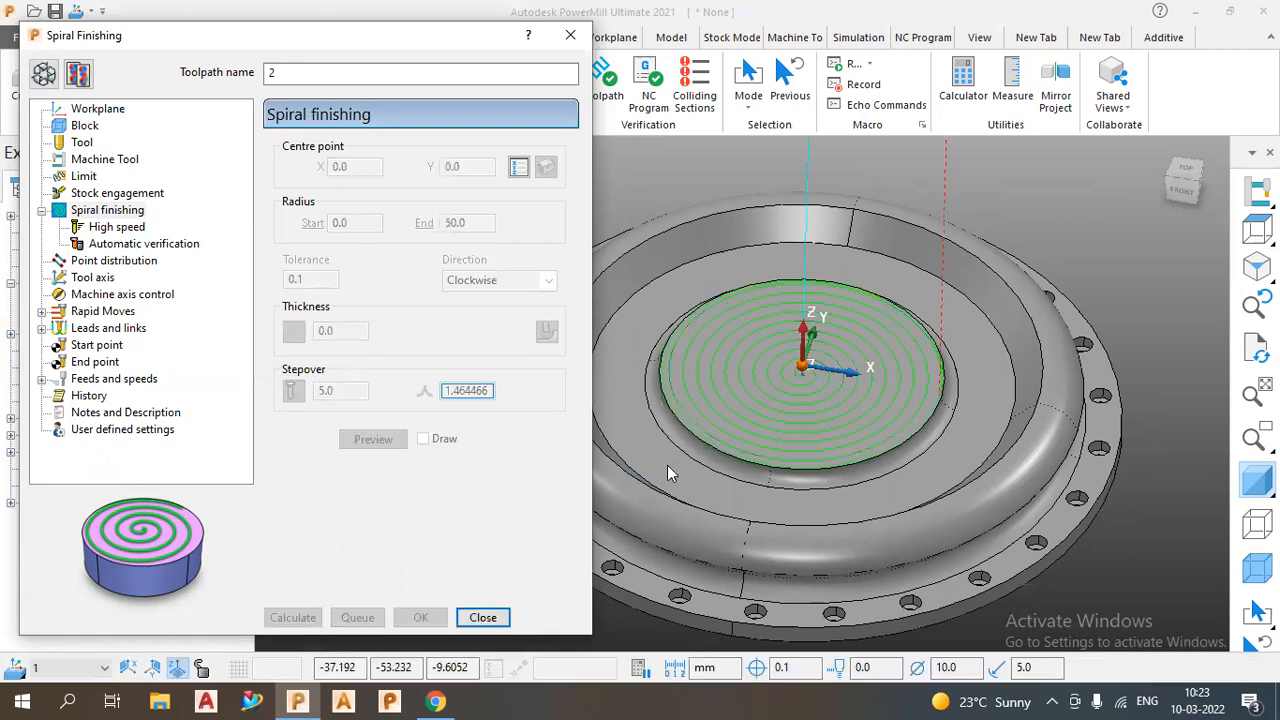
- Set the spiral toolpath's direction to Anticlockwise and its stepover to 2, recalculating it after each change
{"action": "left_click", "coordinate": [48, 80]}
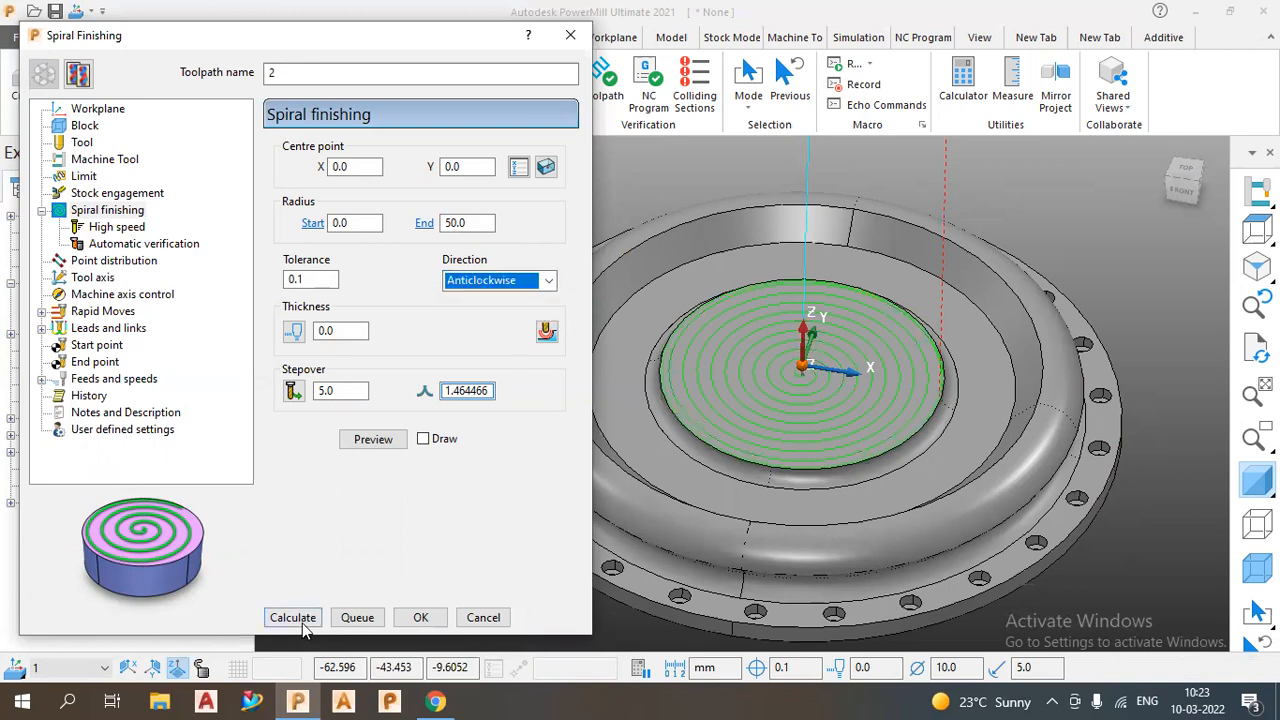
{"action": "left_click", "coordinate": [304, 625]}
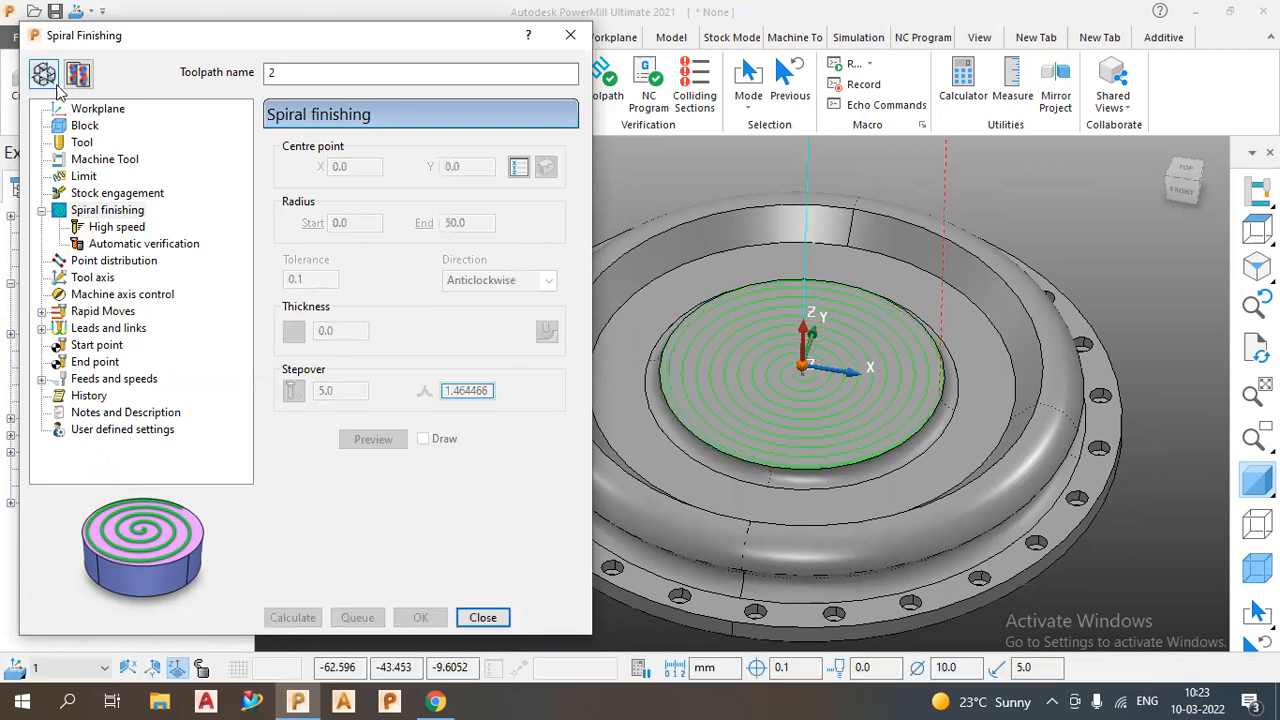
{"action": "double_click", "coordinate": [355, 394]}
{"action": "type", "text": "2"}
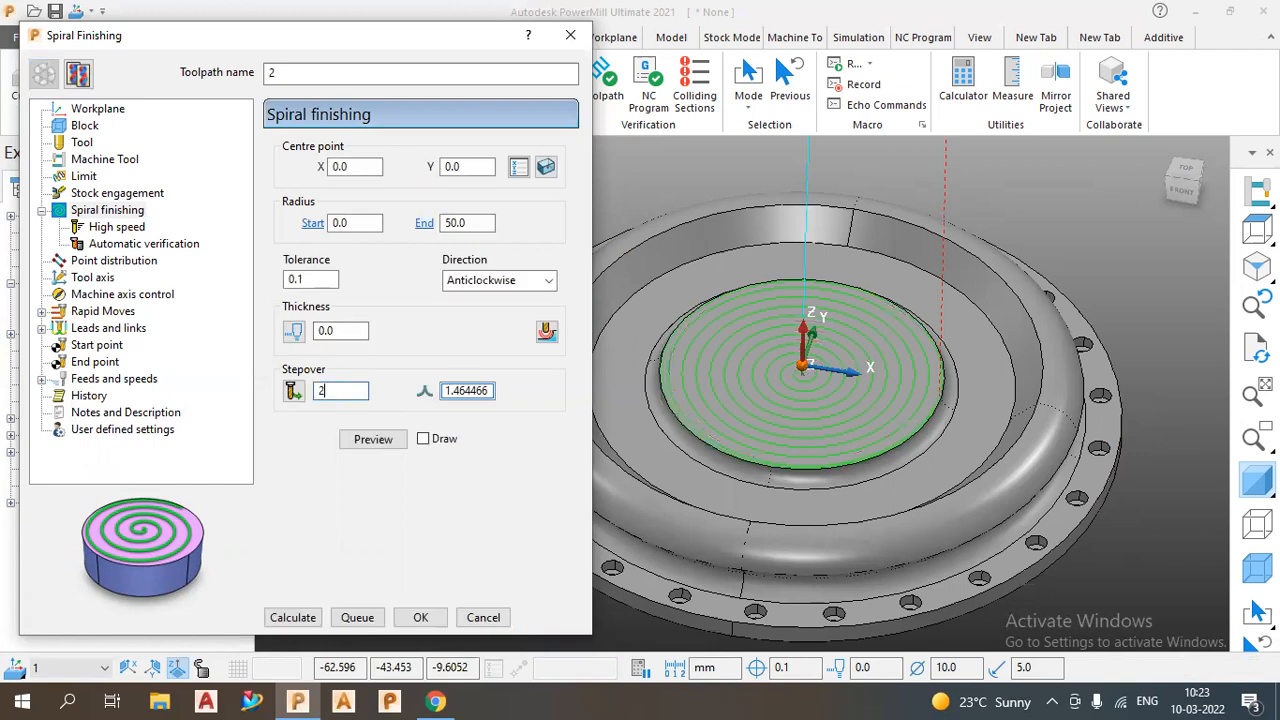
{"action": "left_click", "coordinate": [300, 617]}
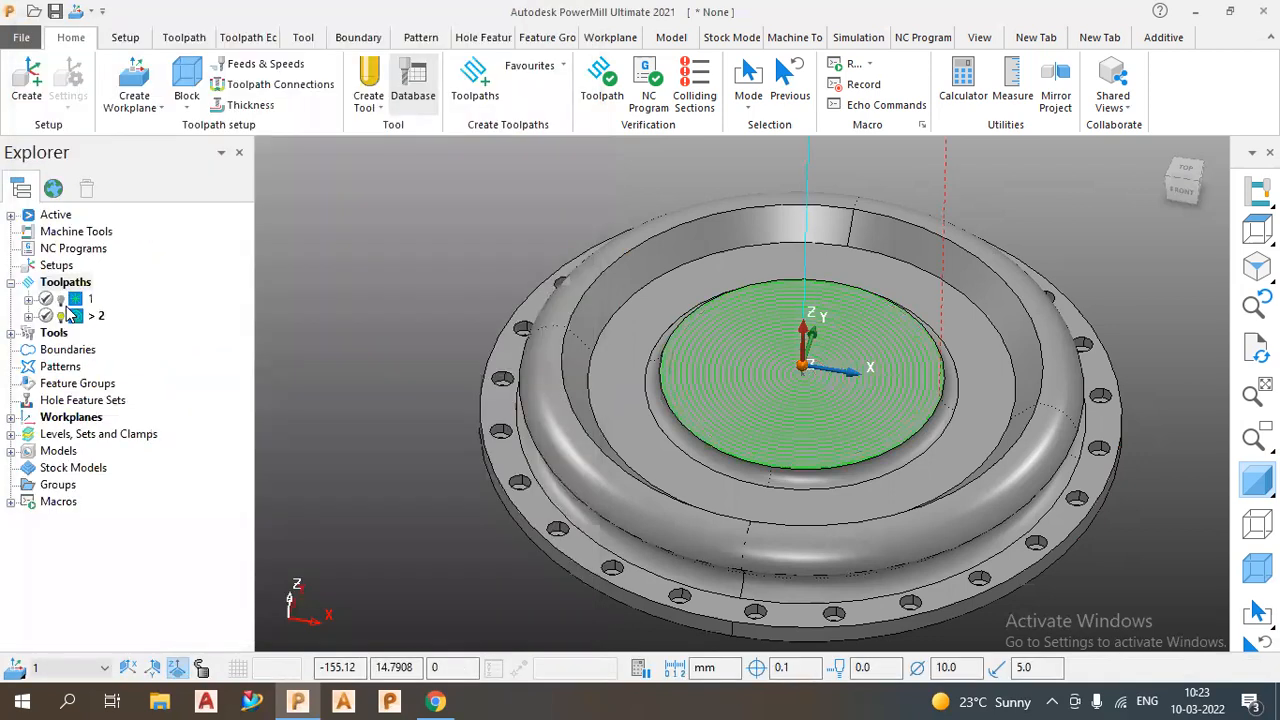
- Show toolpath 1 together with spiral toolpath 2, and activate toolpath 1
{"action": "left_click", "coordinate": [61, 300]}
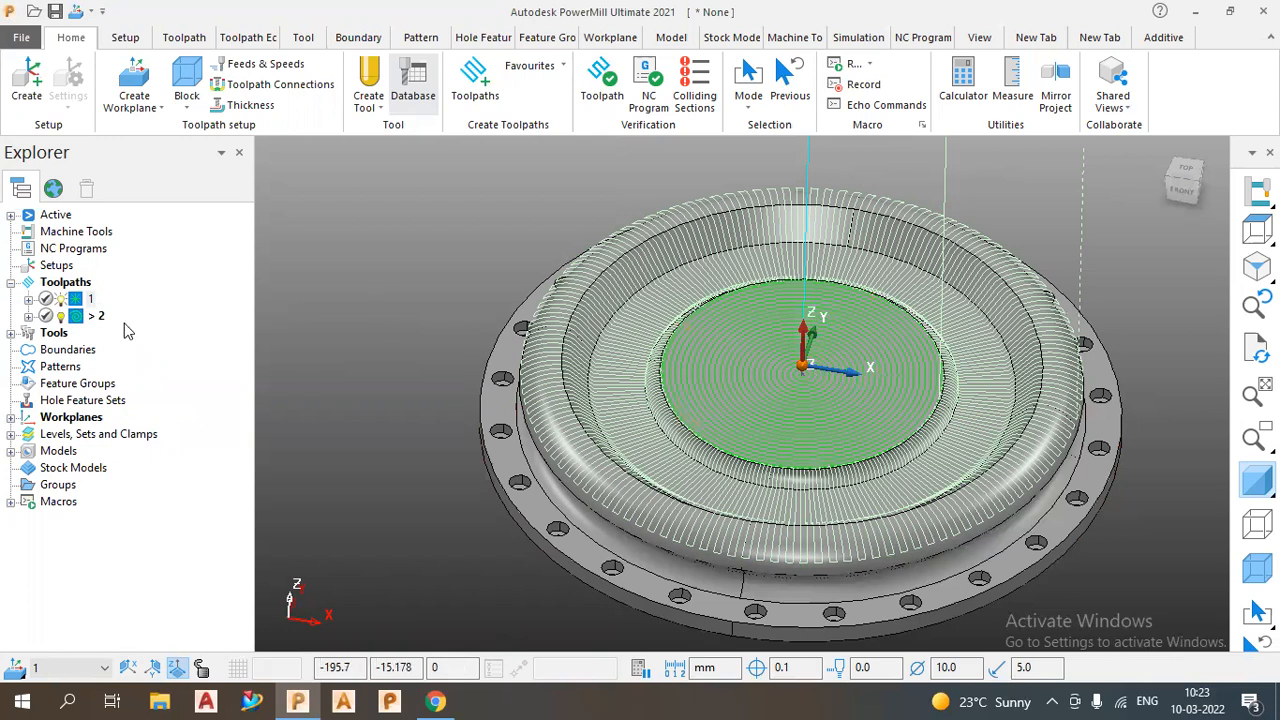
{"action": "left_click", "coordinate": [80, 319]}
{"action": "mouse_move", "coordinate": [80, 316]}
{"action": "left_mouse_down"}
{"action": "mouse_move", "coordinate": [104, 302]}
{"action": "mouse_move", "coordinate": [72, 292]}
{"action": "mouse_move", "coordinate": [78, 316]}
{"action": "left_mouse_up"}
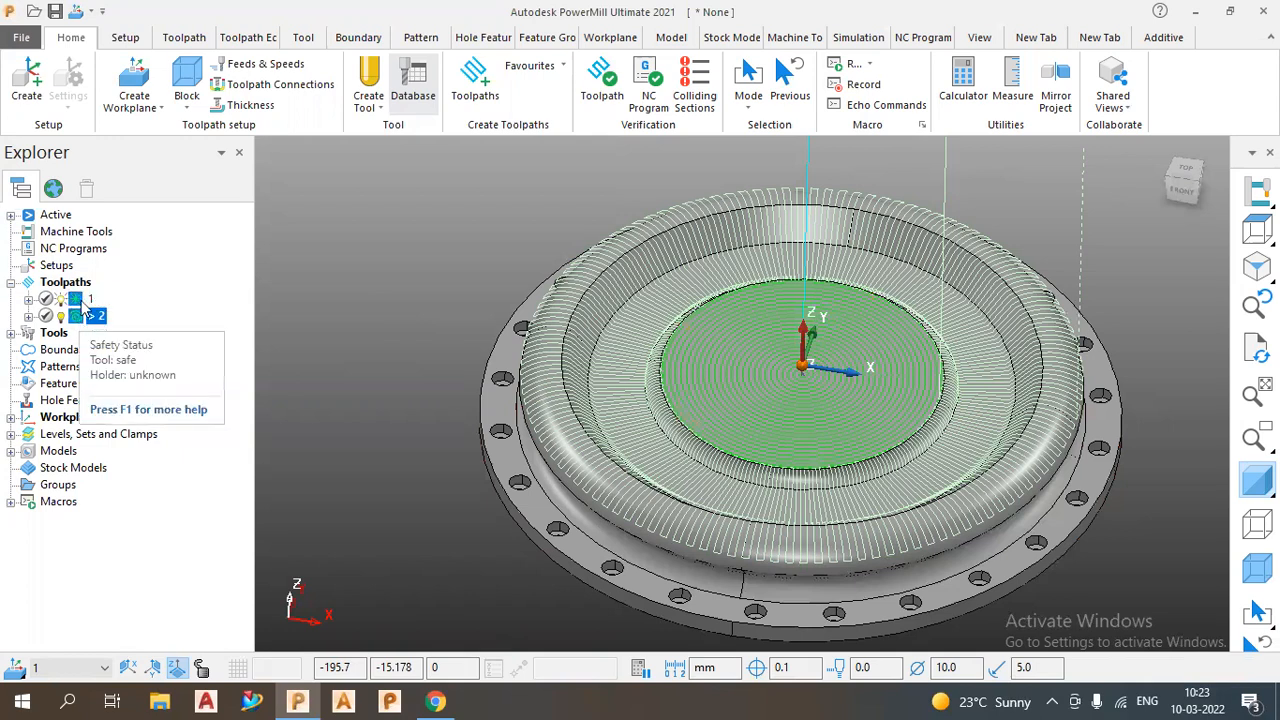
{"action": "right_click", "coordinate": [75, 300]}
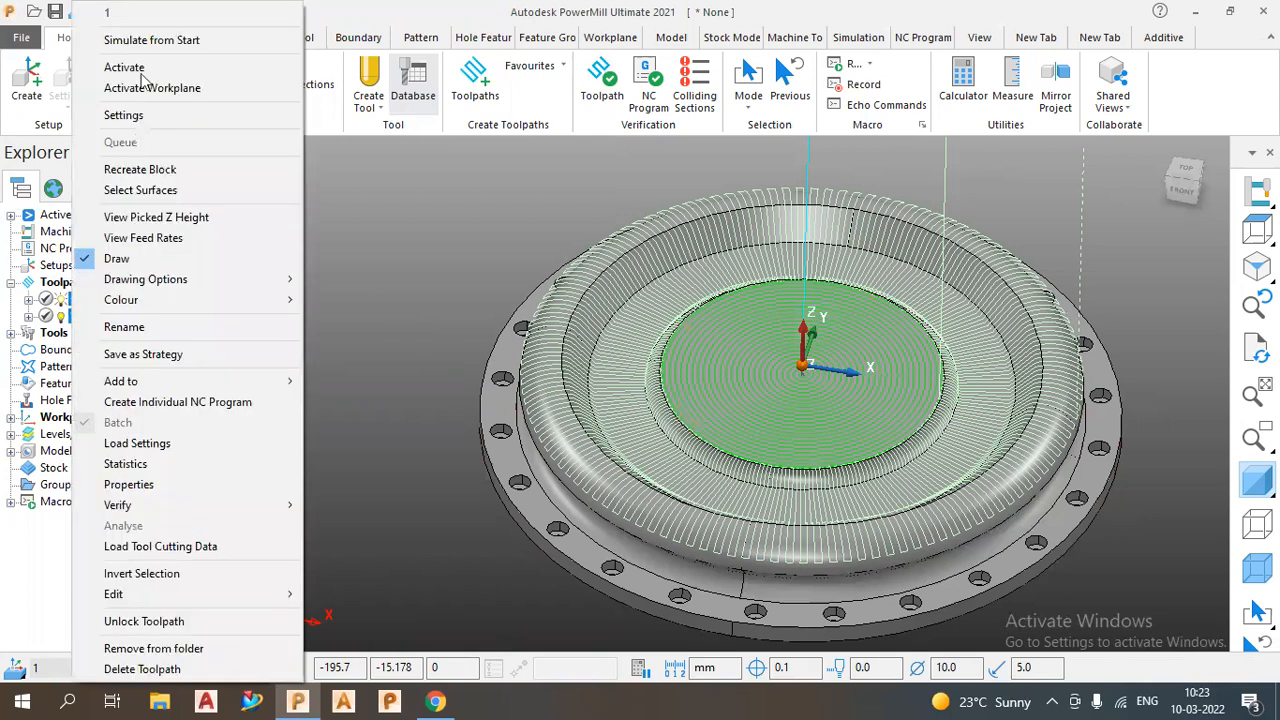
{"action": "left_click", "coordinate": [124, 67]}
{"action": "double_click", "coordinate": [90, 300]}
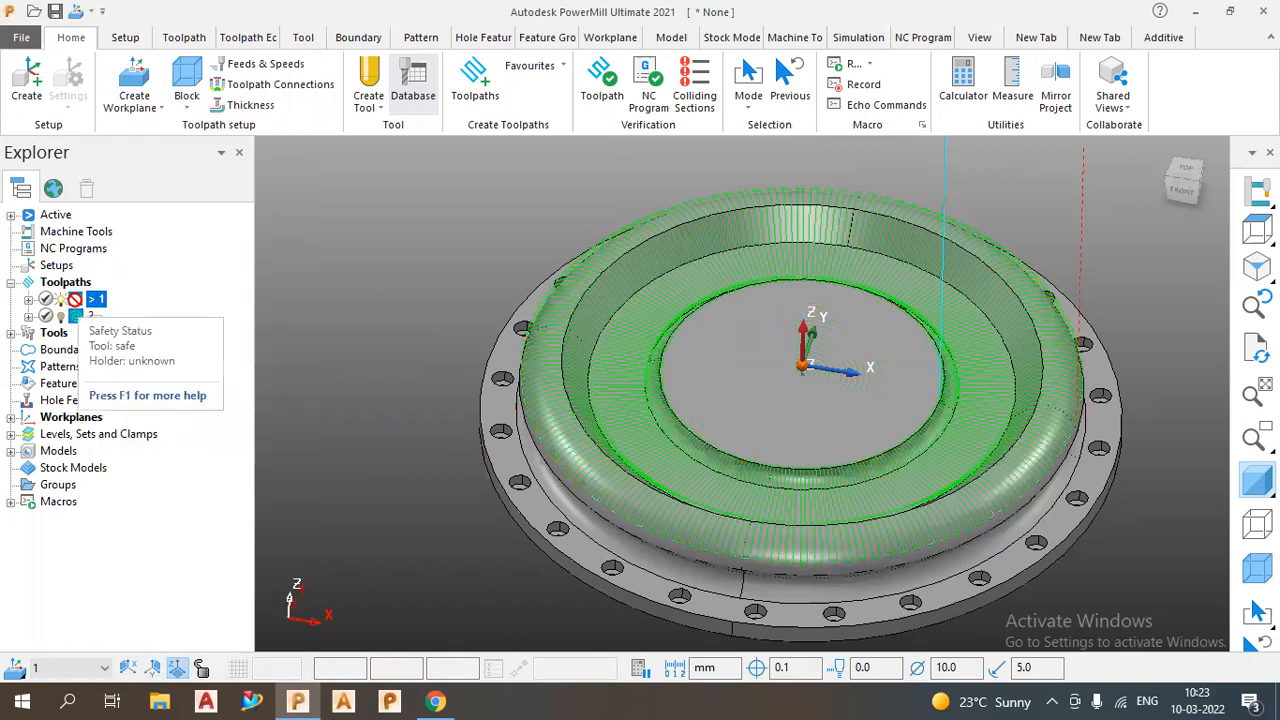
{"action": "left_click", "coordinate": [74, 318]}
{"action": "right_click", "coordinate": [74, 318]}
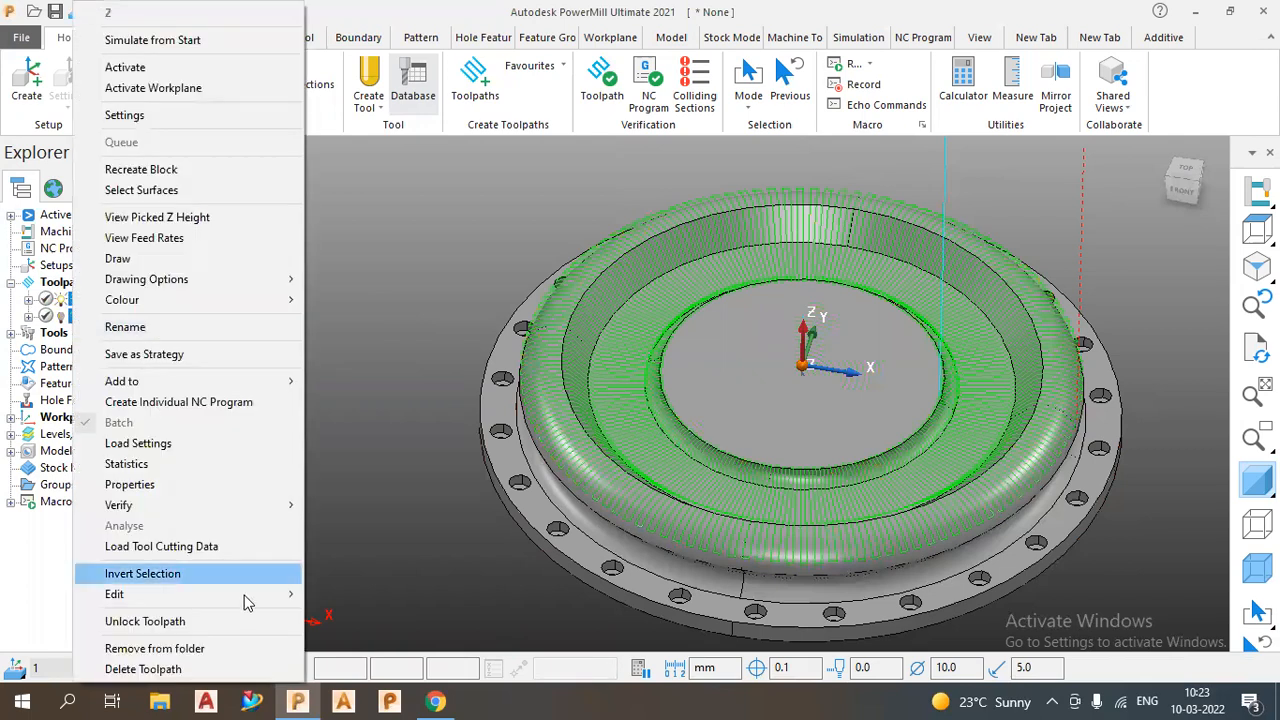
{"action": "mouse_move", "coordinate": [270, 594]}
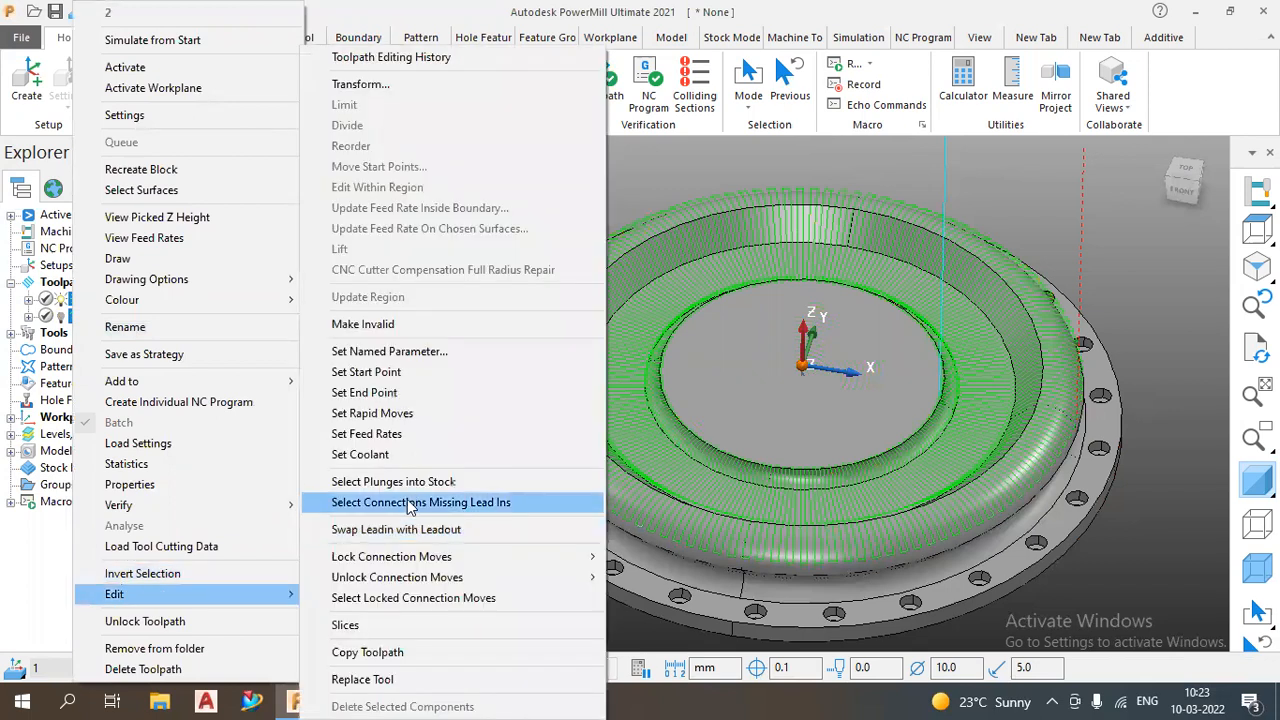
{"action": "left_click", "coordinate": [853, 185]}
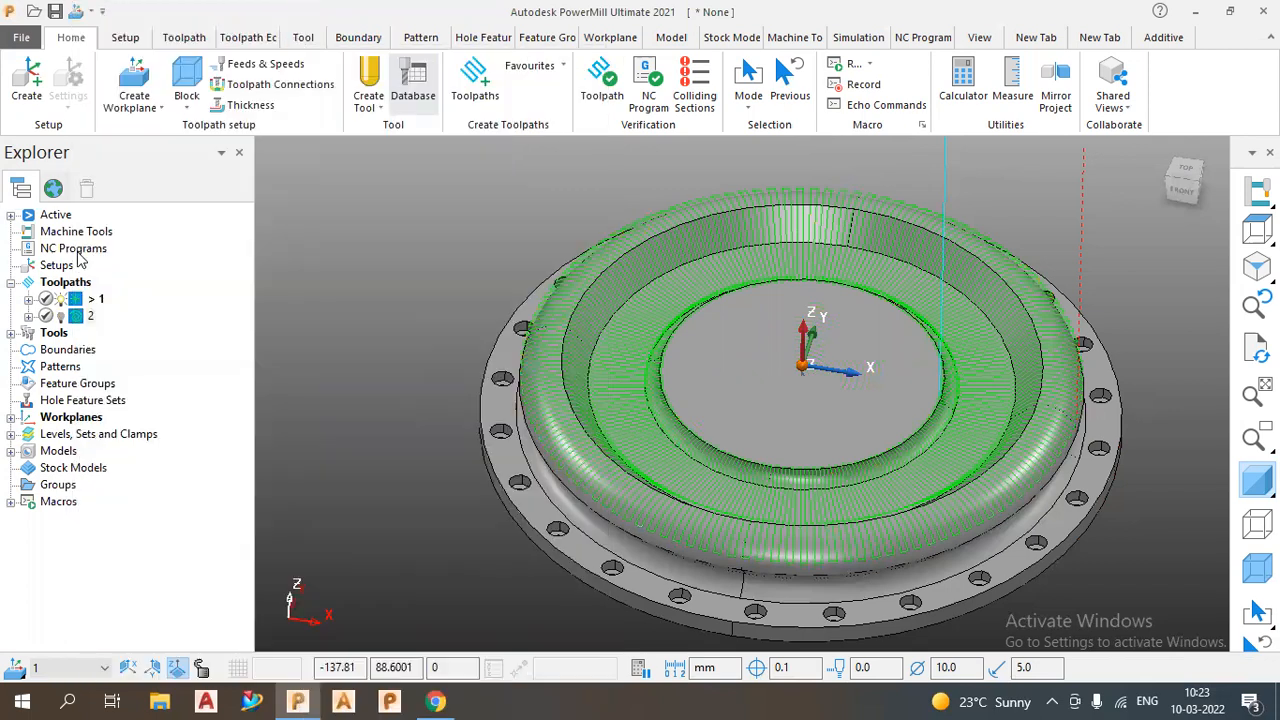
- Create NC program 1 and accept its default settings
{"action": "right_click", "coordinate": [227, 565]}
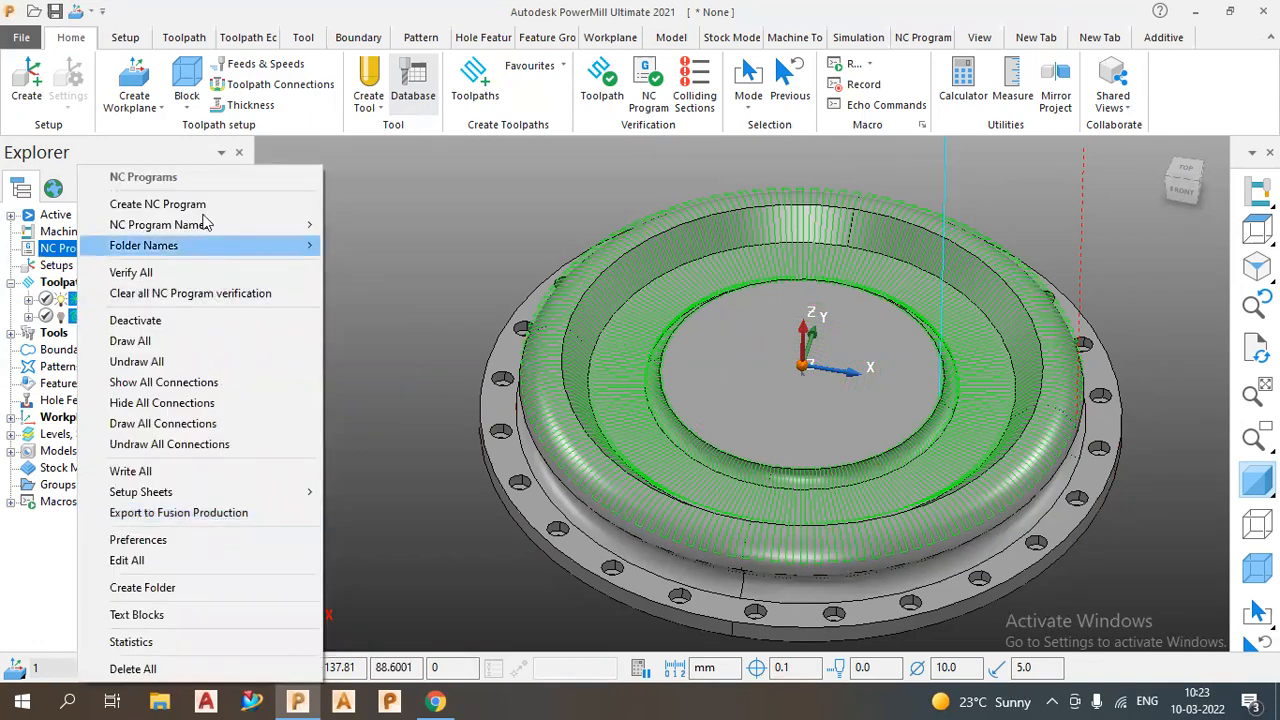
{"action": "left_click", "coordinate": [23, 258]}
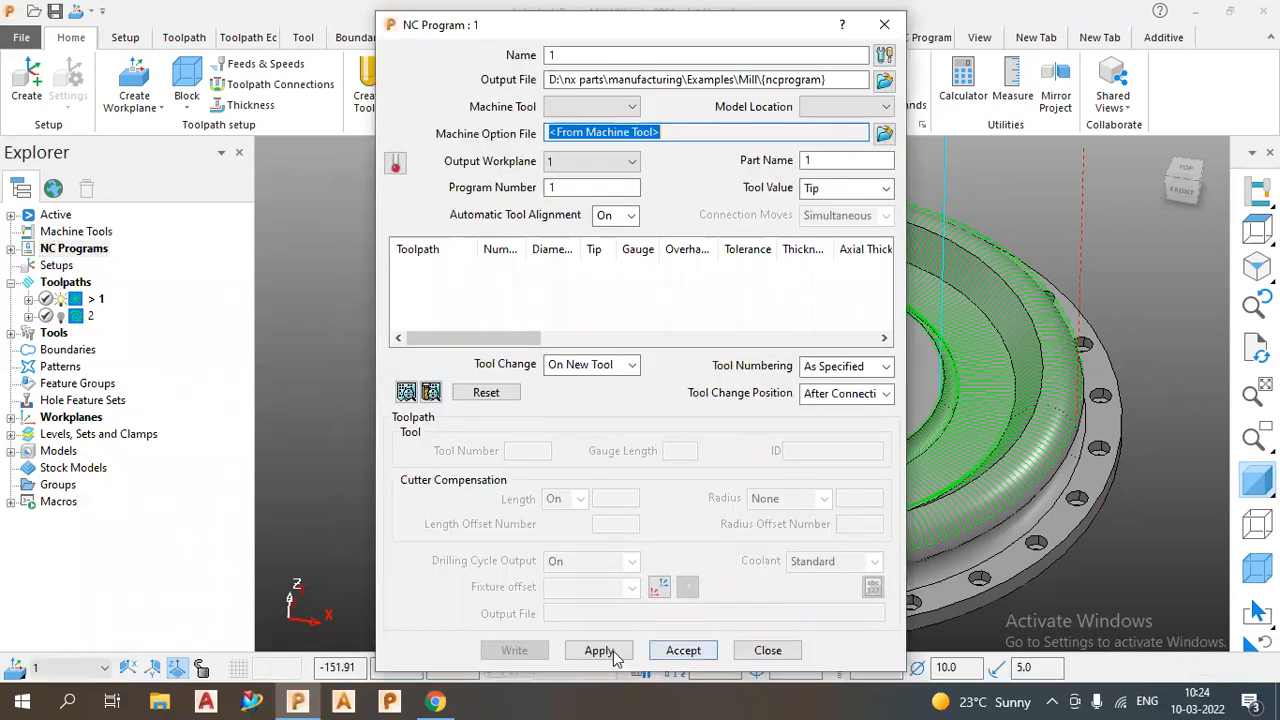
{"action": "left_click", "coordinate": [678, 651]}
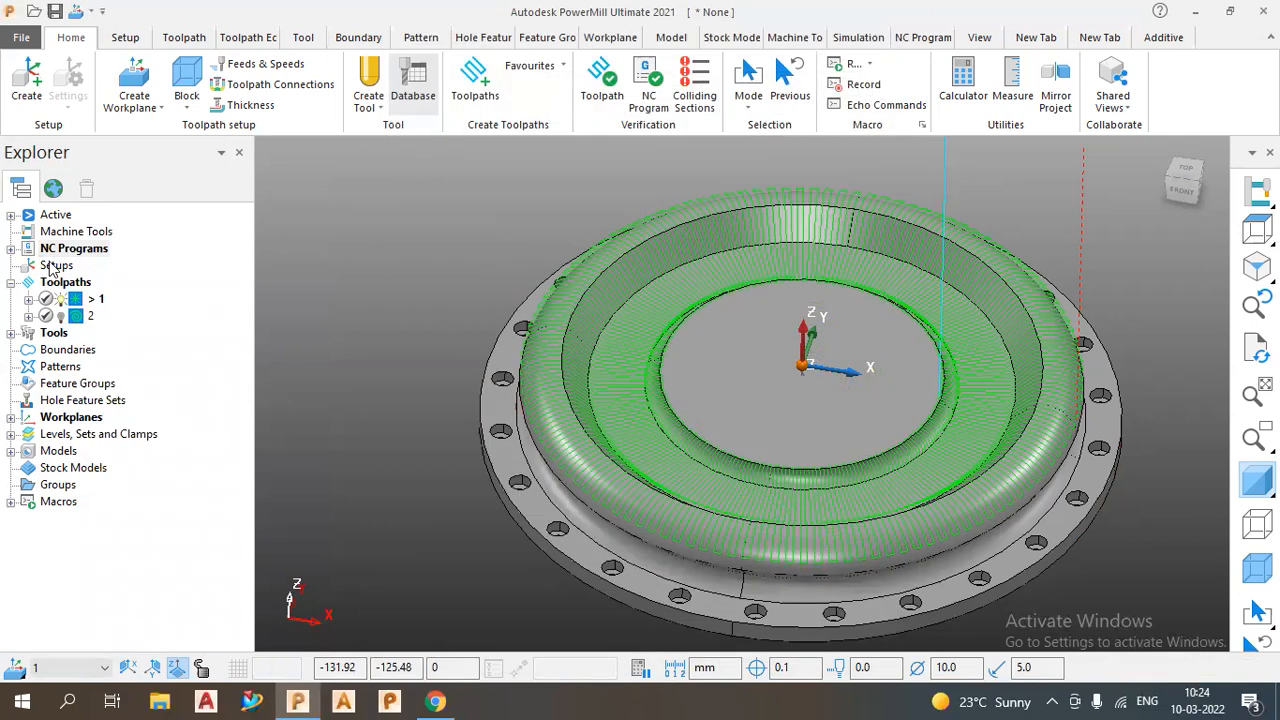
- Add toolpath 1 to NC program 1, and activate toolpath 2 and add it to the same program
{"action": "right_click", "coordinate": [90, 318]}
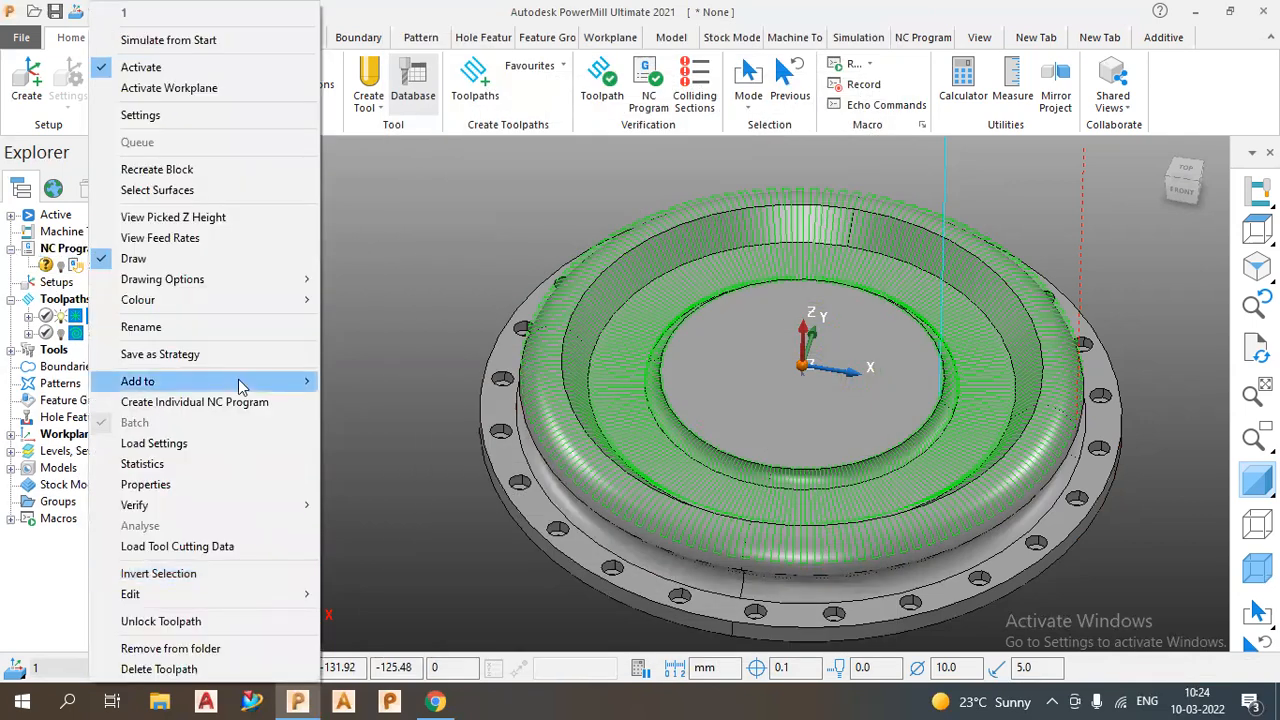
{"action": "mouse_move", "coordinate": [238, 381]}
{"action": "left_click", "coordinate": [88, 340]}
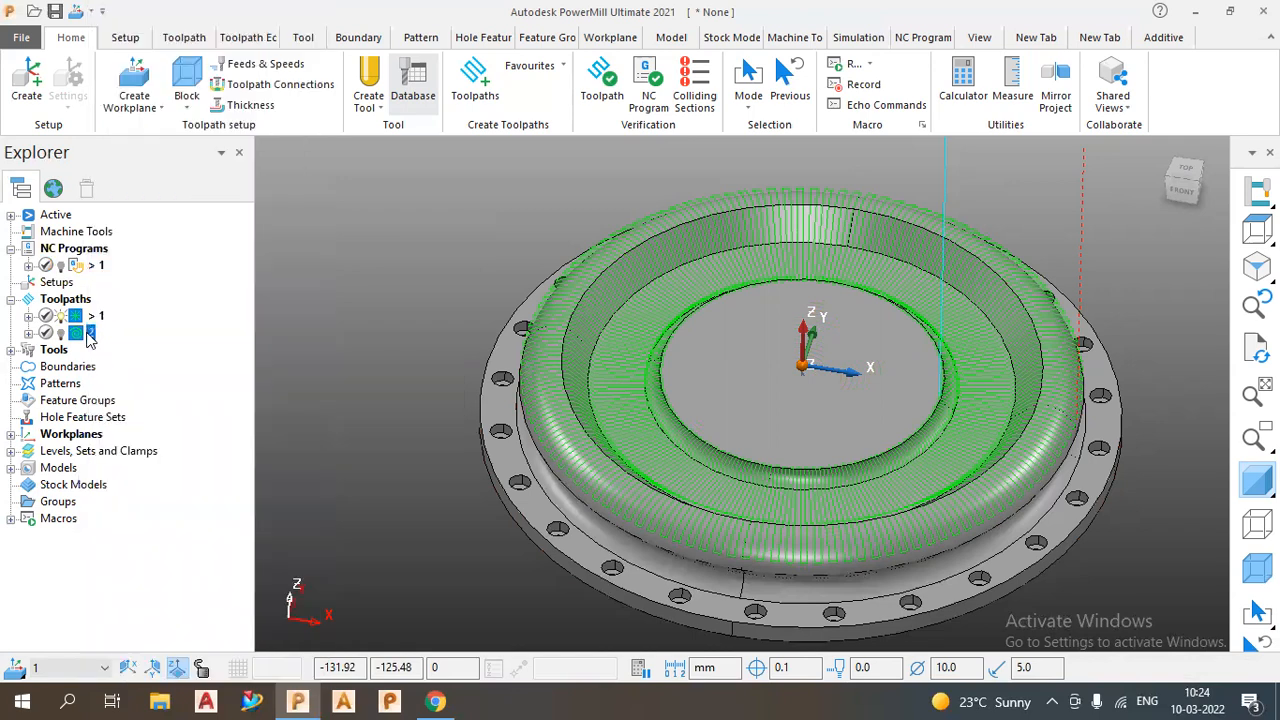
{"action": "right_click", "coordinate": [90, 340]}
{"action": "left_click", "coordinate": [88, 340]}
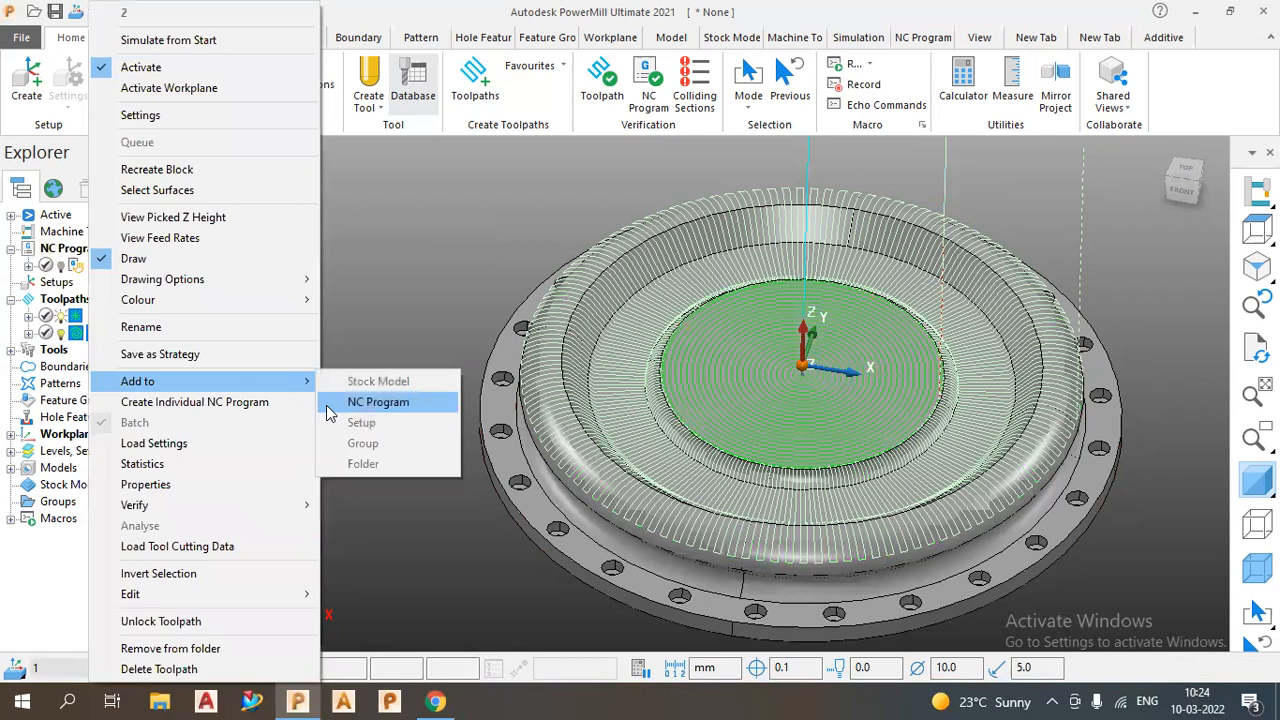
{"action": "left_click", "coordinate": [370, 402]}
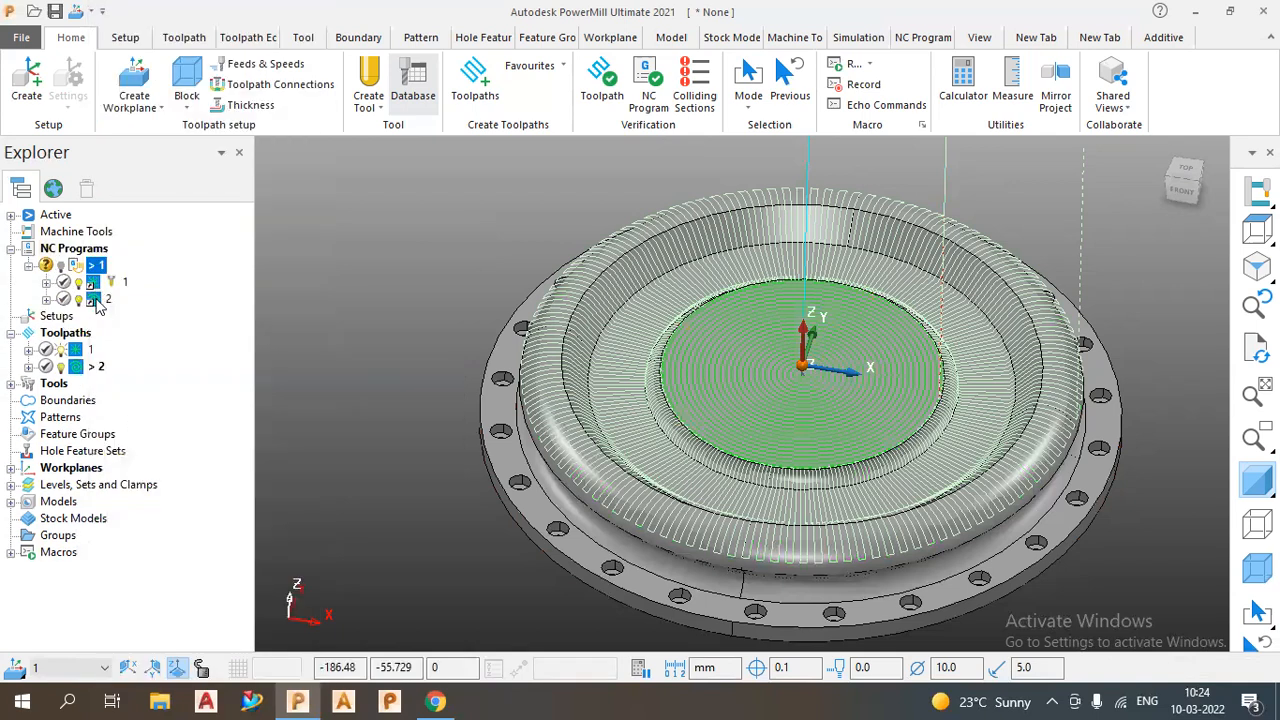
- Hide toolpath 1 and simulate NC program 1 from its start
{"action": "left_click", "coordinate": [56, 316]}
{"action": "left_click", "coordinate": [61, 352]}
{"action": "left_click", "coordinate": [60, 367]}
{"action": "left_click", "coordinate": [88, 264]}
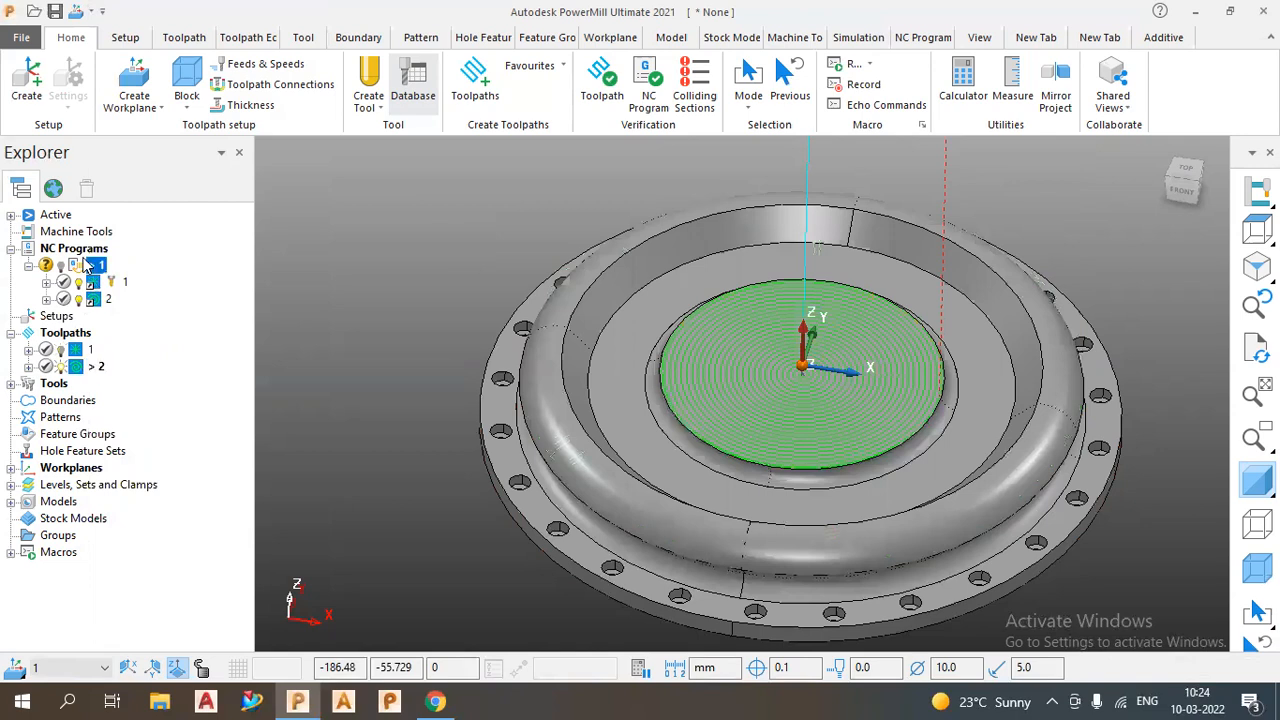
{"action": "left_click", "coordinate": [138, 42]}
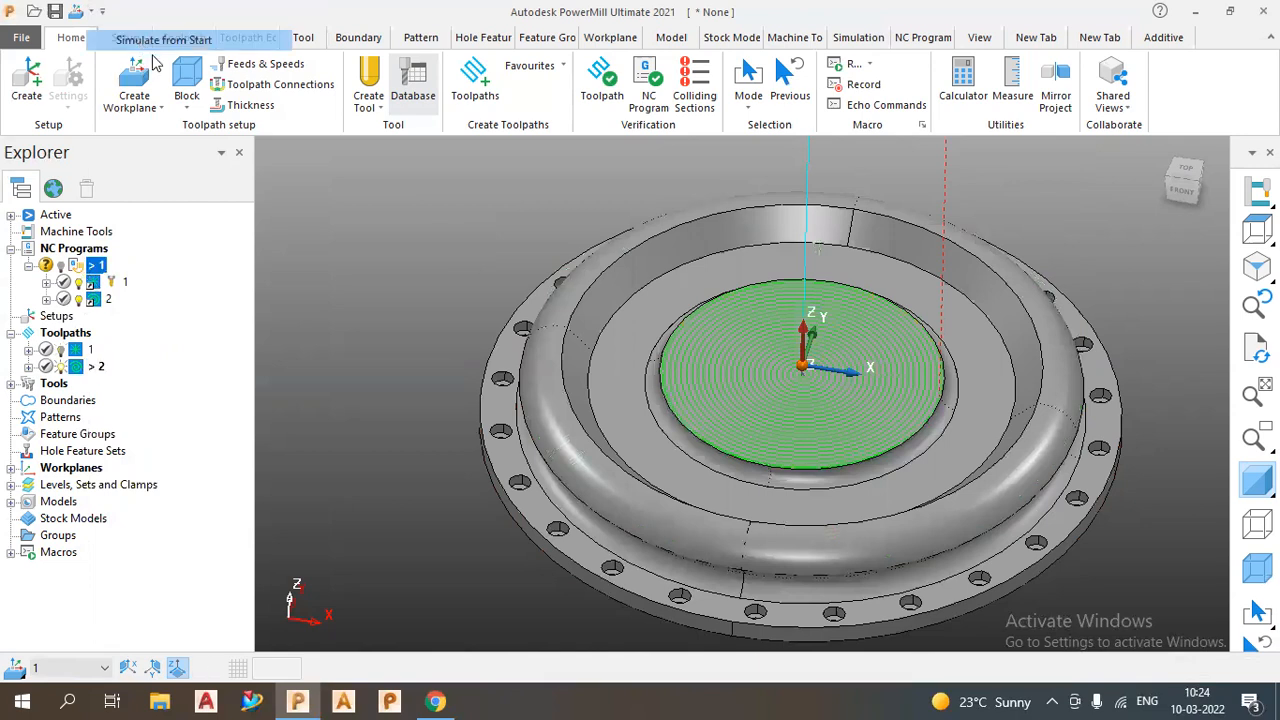
{"action": "left_click", "coordinate": [393, 80]}
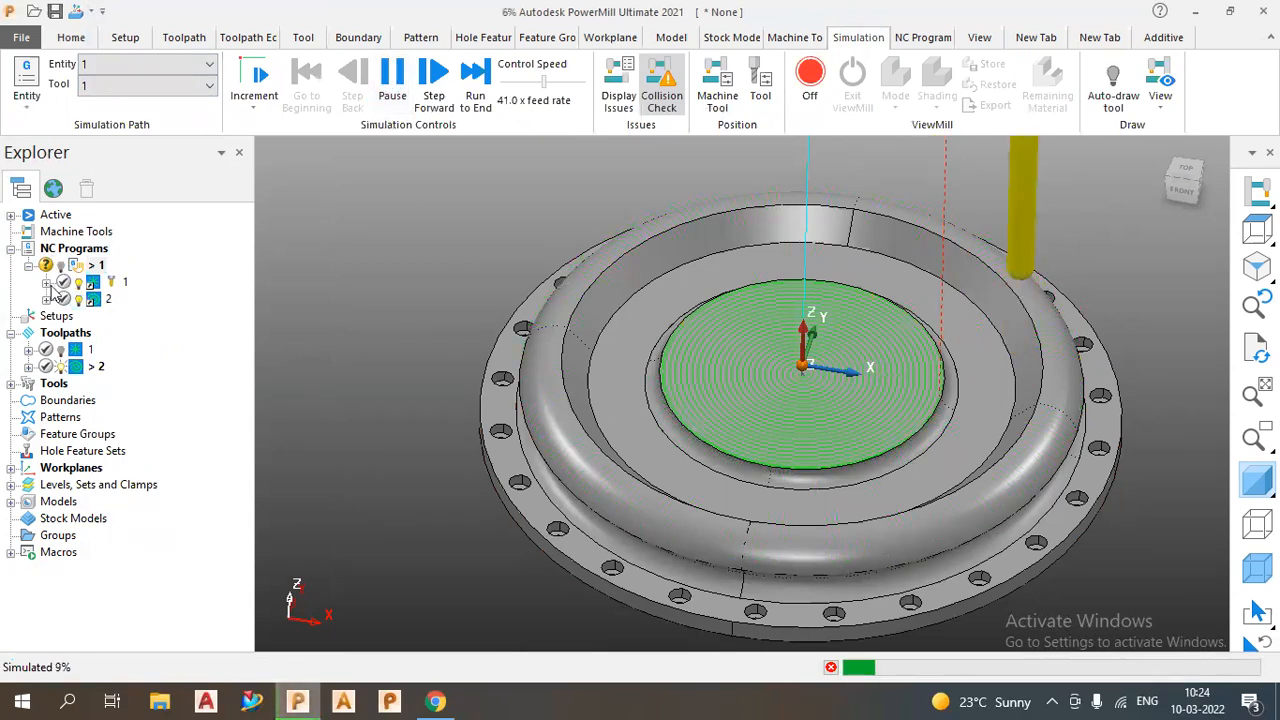
- Display NC program 1's paths in place of toolpath 2's own drawing, and resume the simulation
{"action": "left_click", "coordinate": [61, 366]}
{"action": "double_click", "coordinate": [97, 367]}
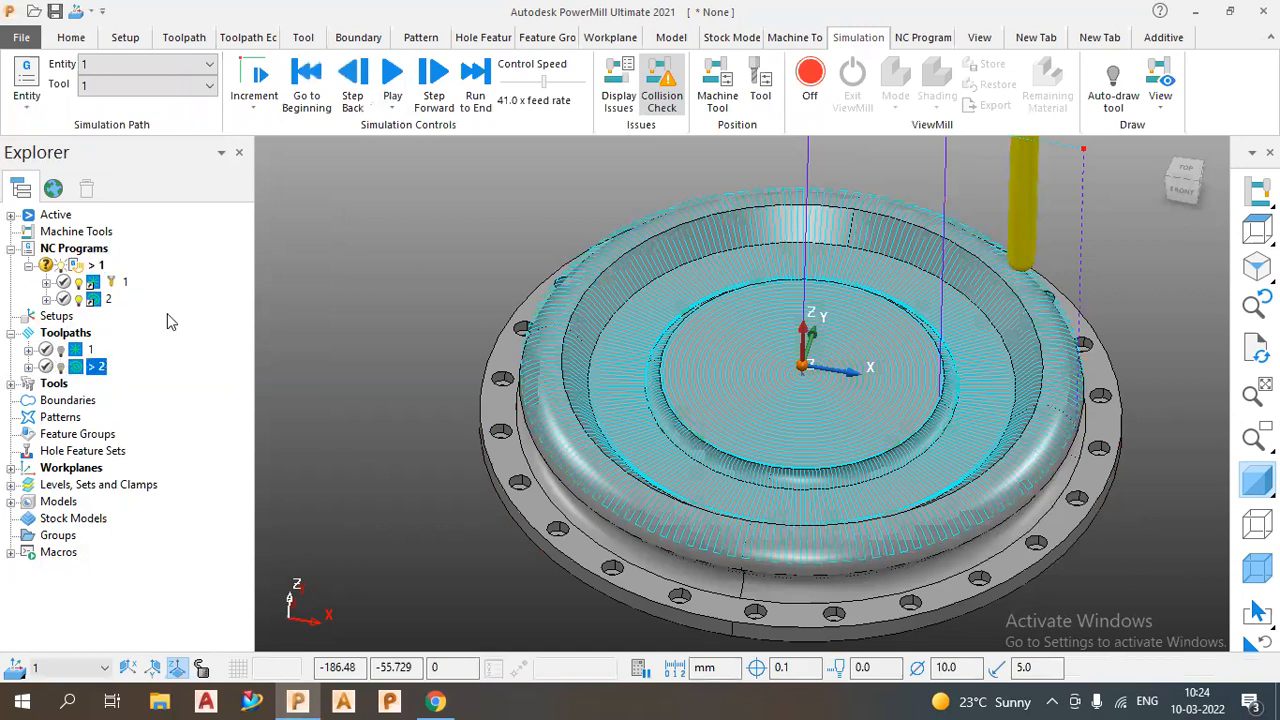
{"action": "left_click", "coordinate": [385, 85]}
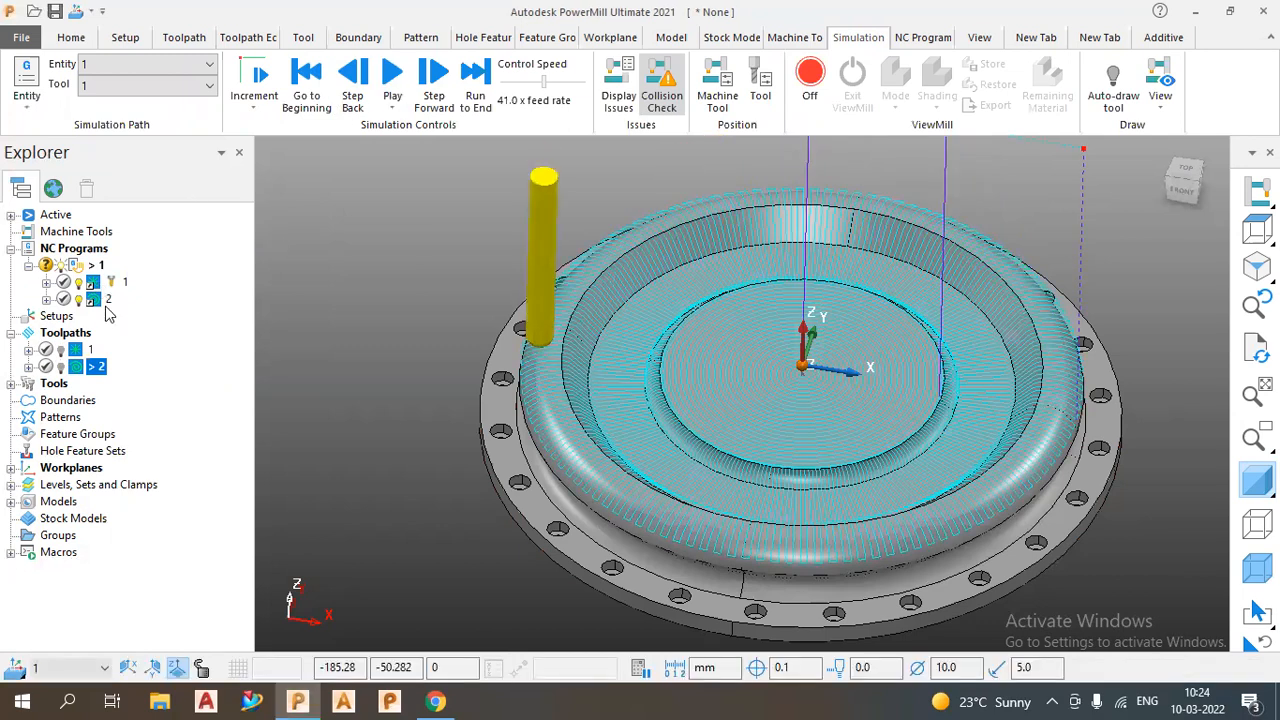
- Move toolpath 2 ahead of toolpath 1 in NC program 1, and simulate the program from its start
{"action": "left_click_drag", "start_coordinate": [98, 309], "coordinate": [92, 265]}
{"action": "right_click", "coordinate": [89, 261]}
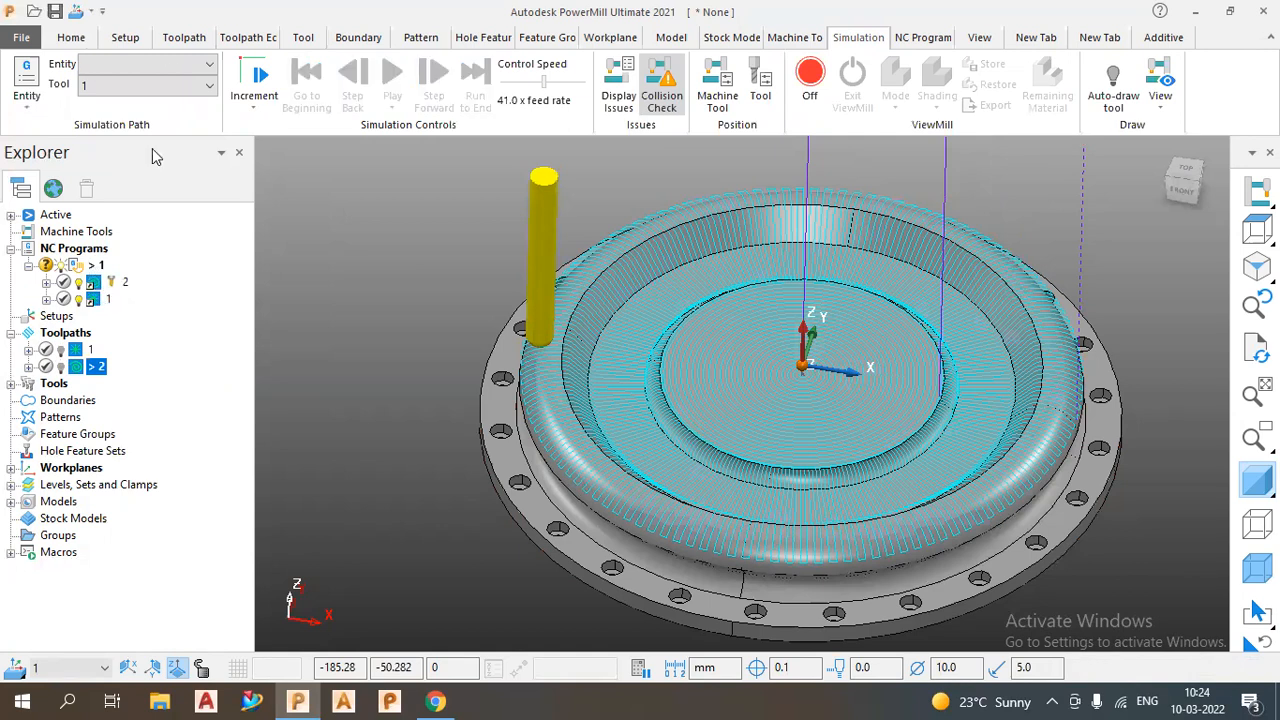
{"action": "key", "text": "Return"}
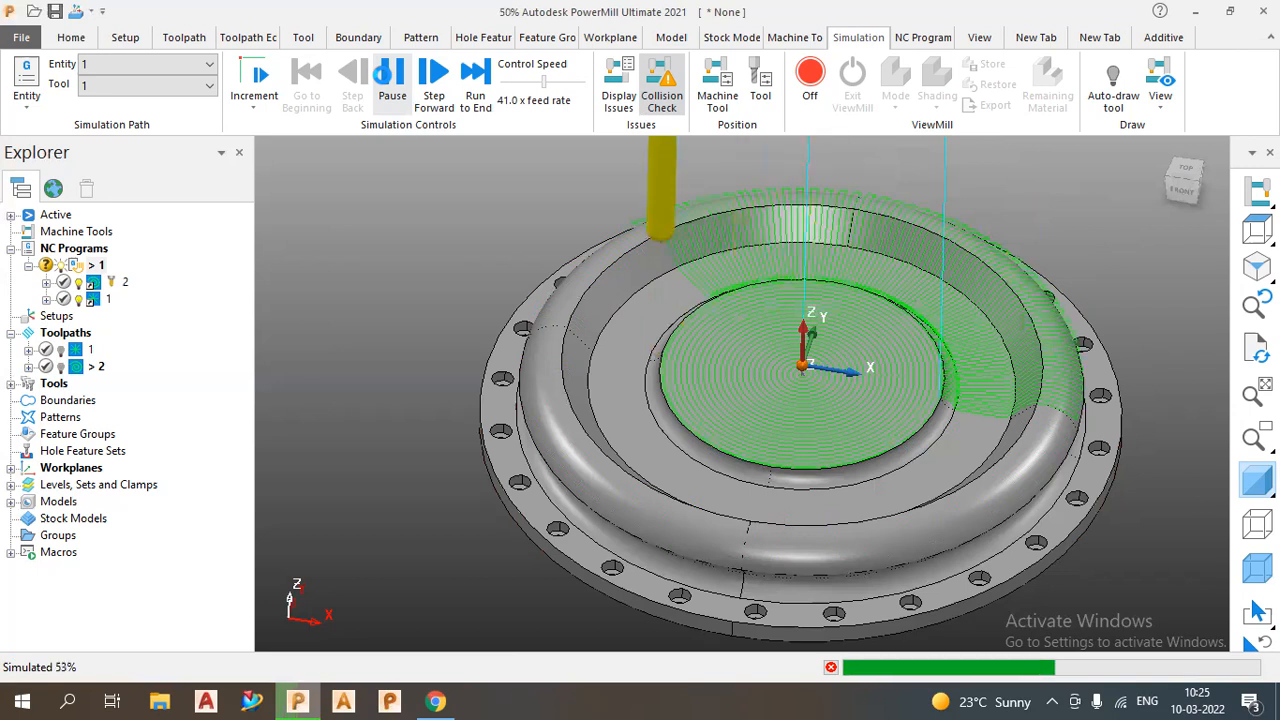
{"action": "scroll", "coordinate": [979, 403], "scroll_direction": "down", "scroll_amount": 2}
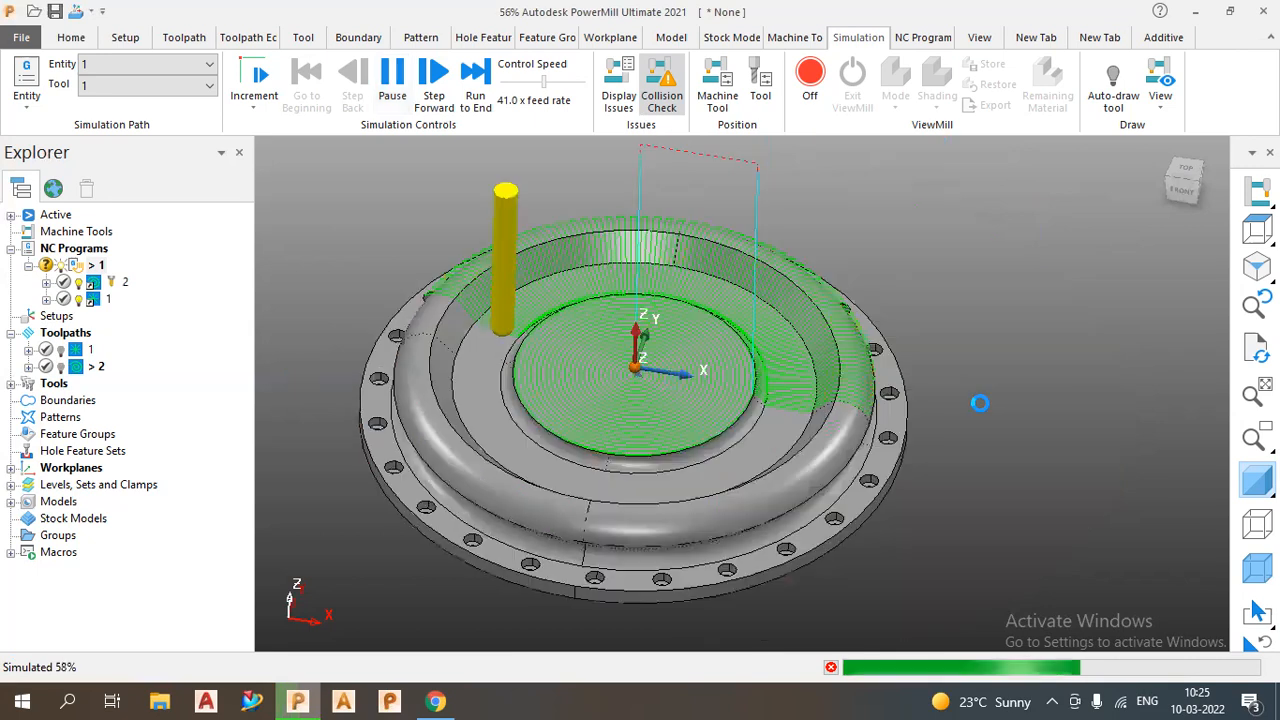
- Hide NC program 1's paths after its simulation ends, and start a 3D Offset Finishing toolpath
{"action": "scroll", "coordinate": [900, 482], "scroll_direction": "up", "scroll_amount": 2}
{"action": "scroll", "coordinate": [399, 602], "scroll_direction": "down", "scroll_amount": 2}
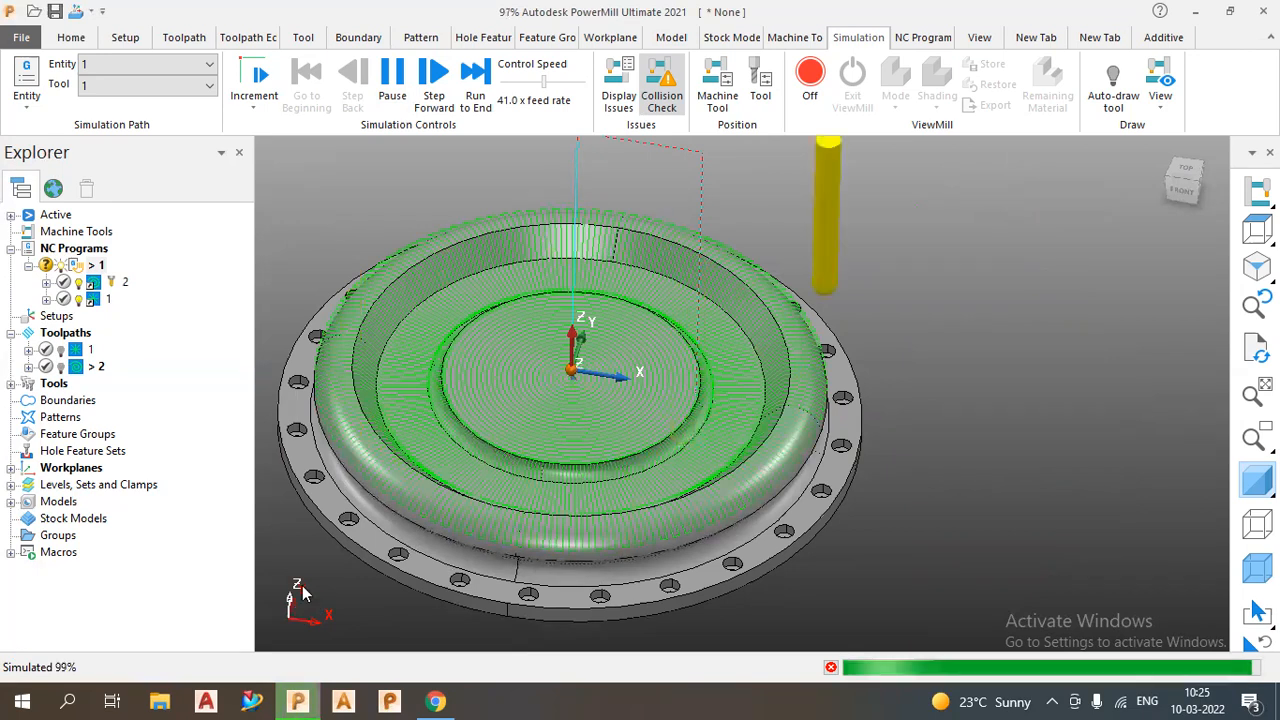
{"action": "left_click", "coordinate": [61, 265]}
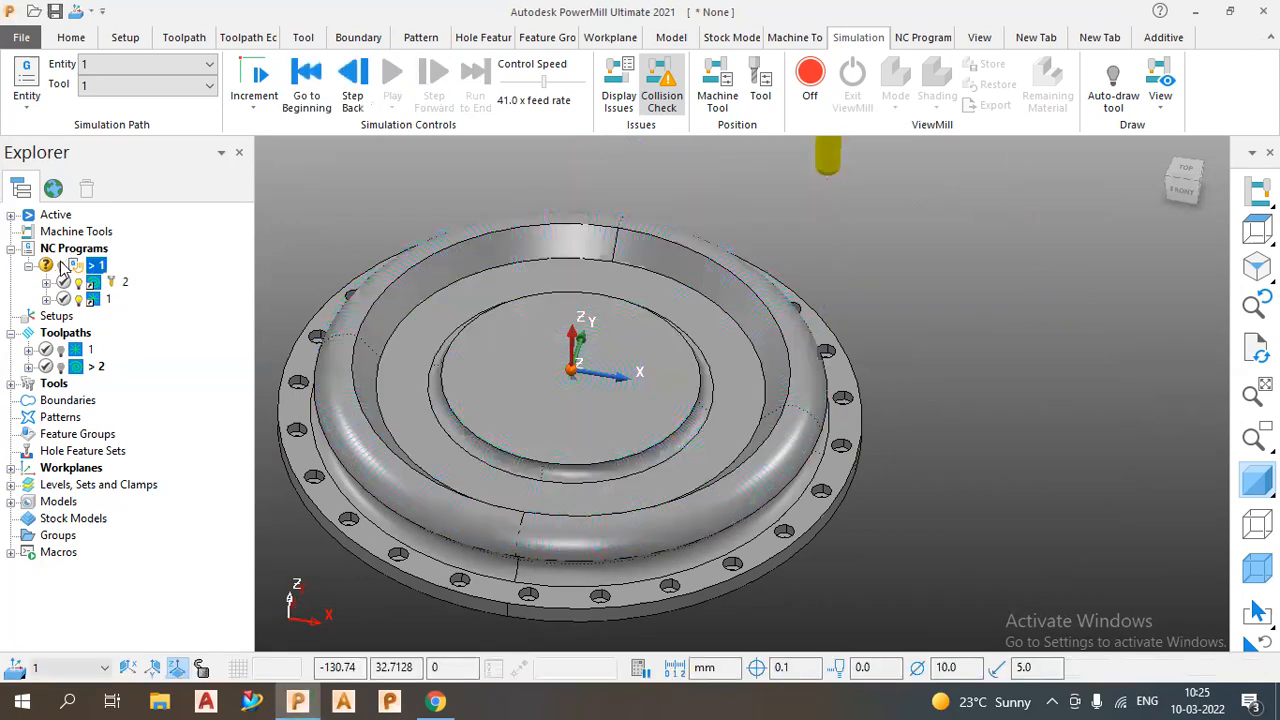
{"action": "left_click", "coordinate": [450, 91]}
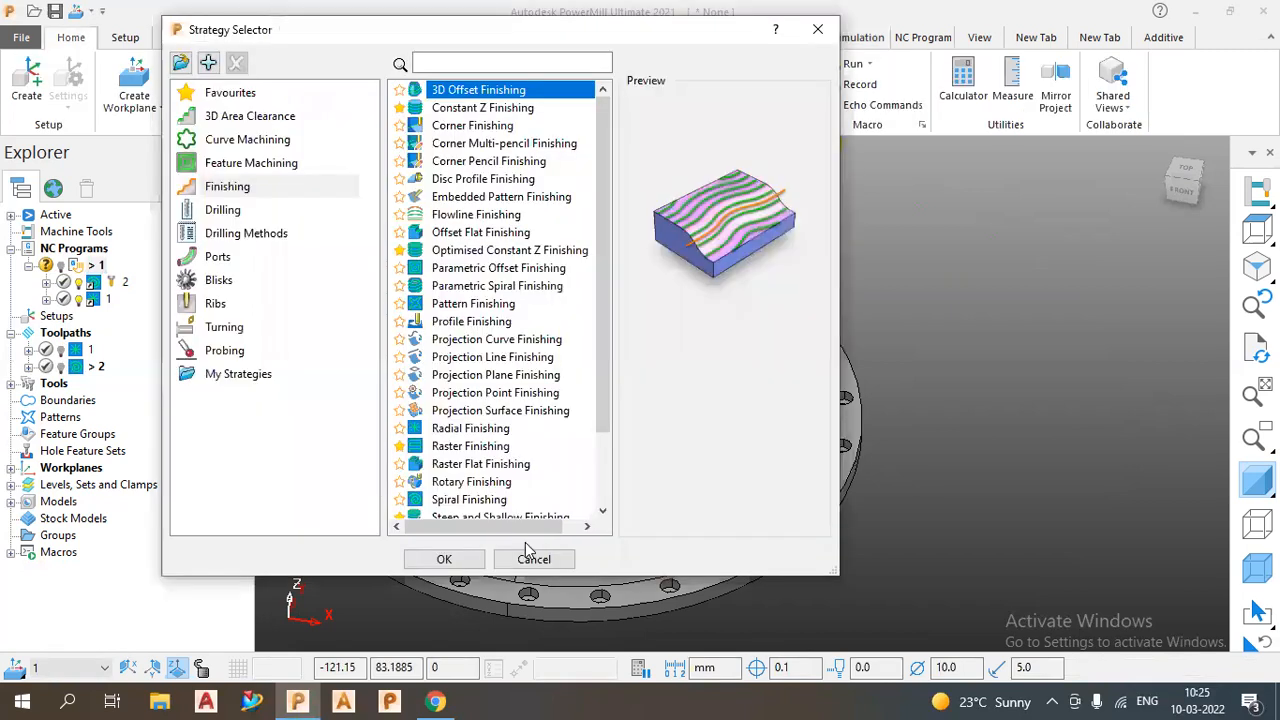
{"action": "left_click", "coordinate": [446, 560]}
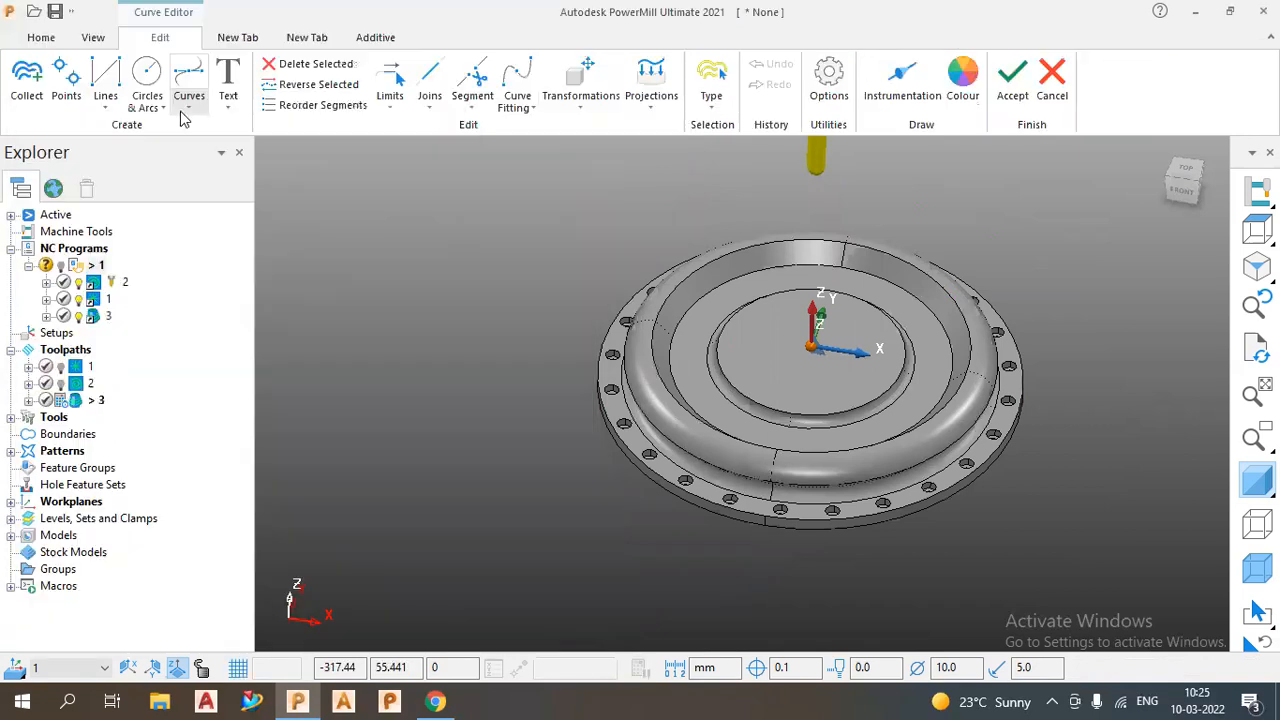
- Create the toolpath's pattern as a composite curve around the edge of the central disc, and calculate the toolpath
{"action": "left_click", "coordinate": [189, 108]}
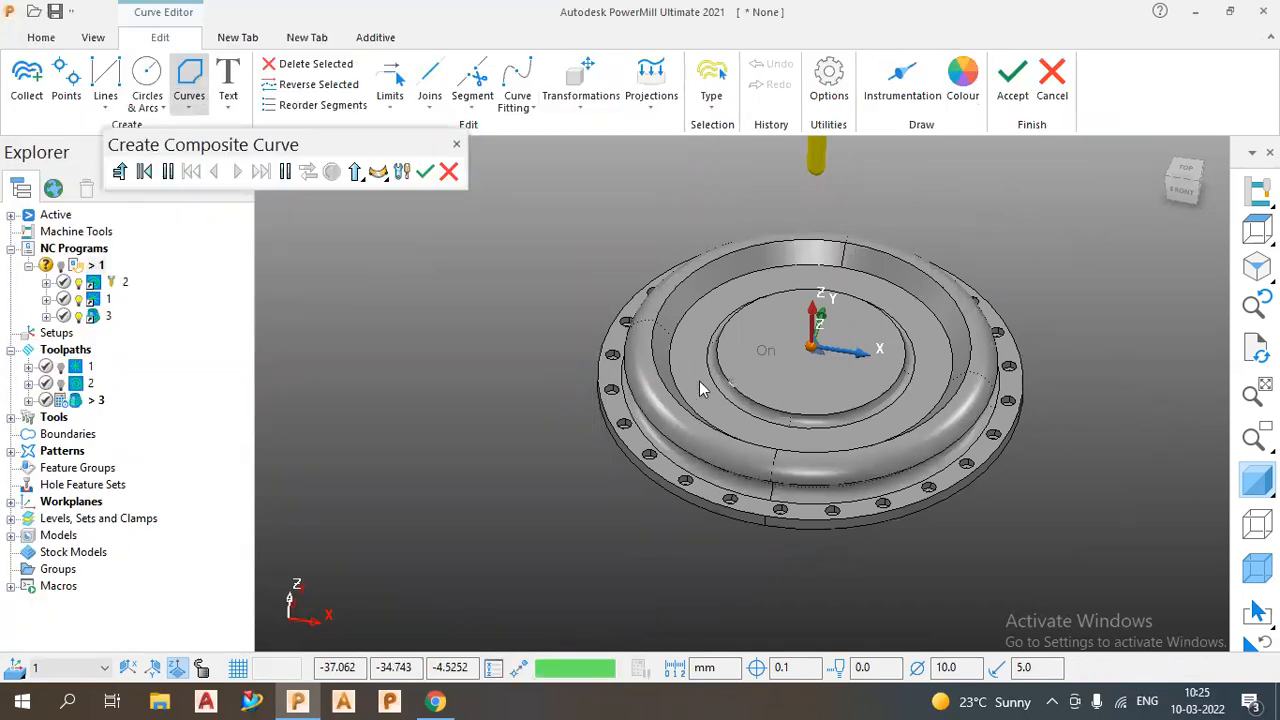
{"action": "left_click", "coordinate": [336, 170]}
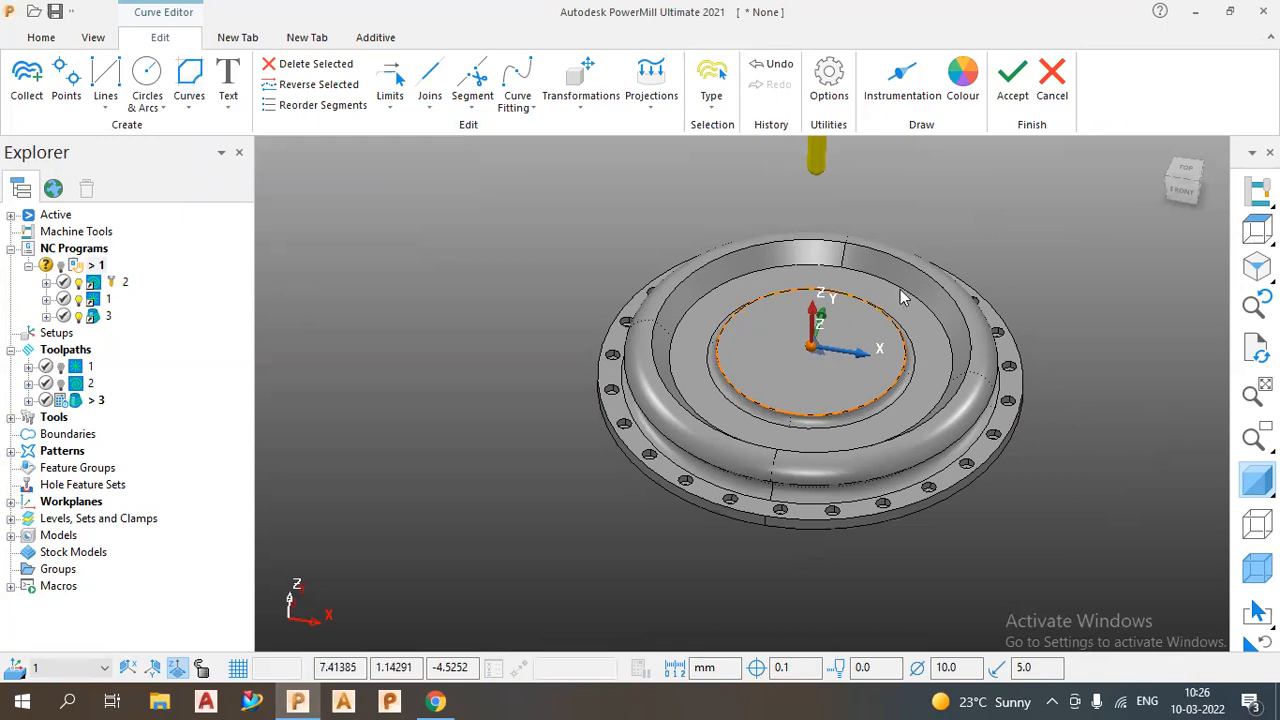
{"action": "left_click", "coordinate": [1006, 95]}
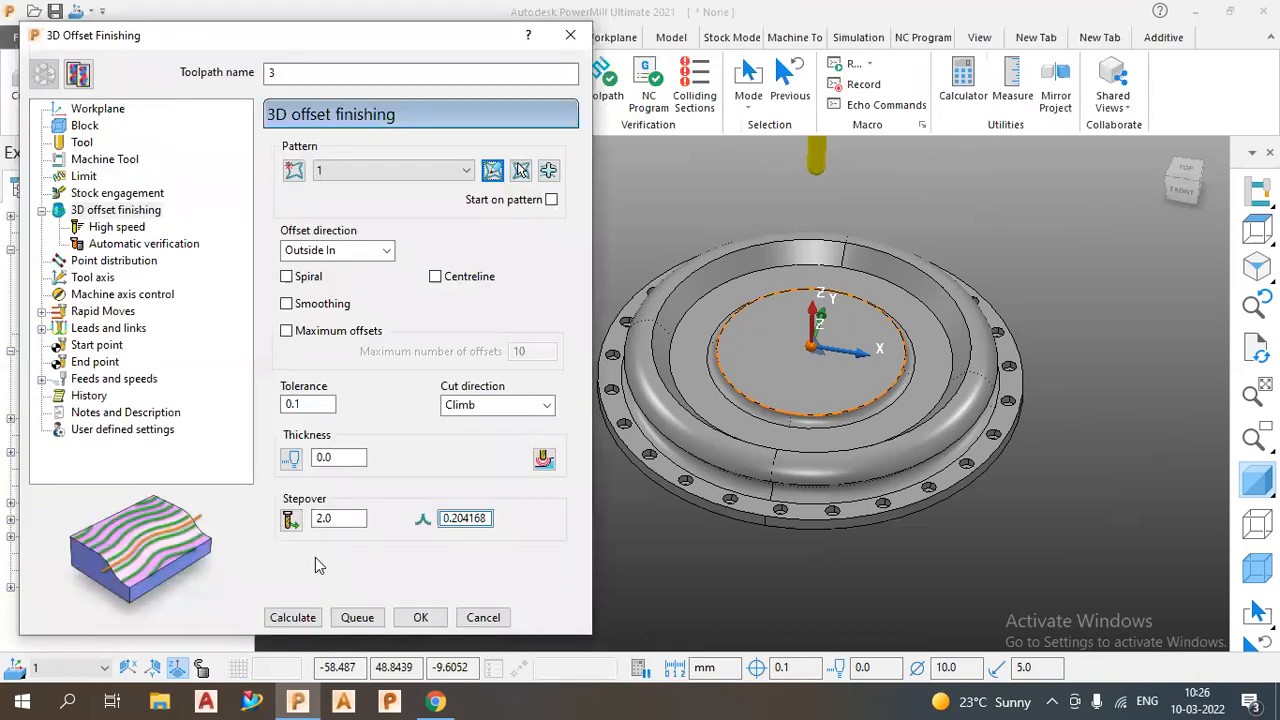
{"action": "left_click", "coordinate": [292, 619]}
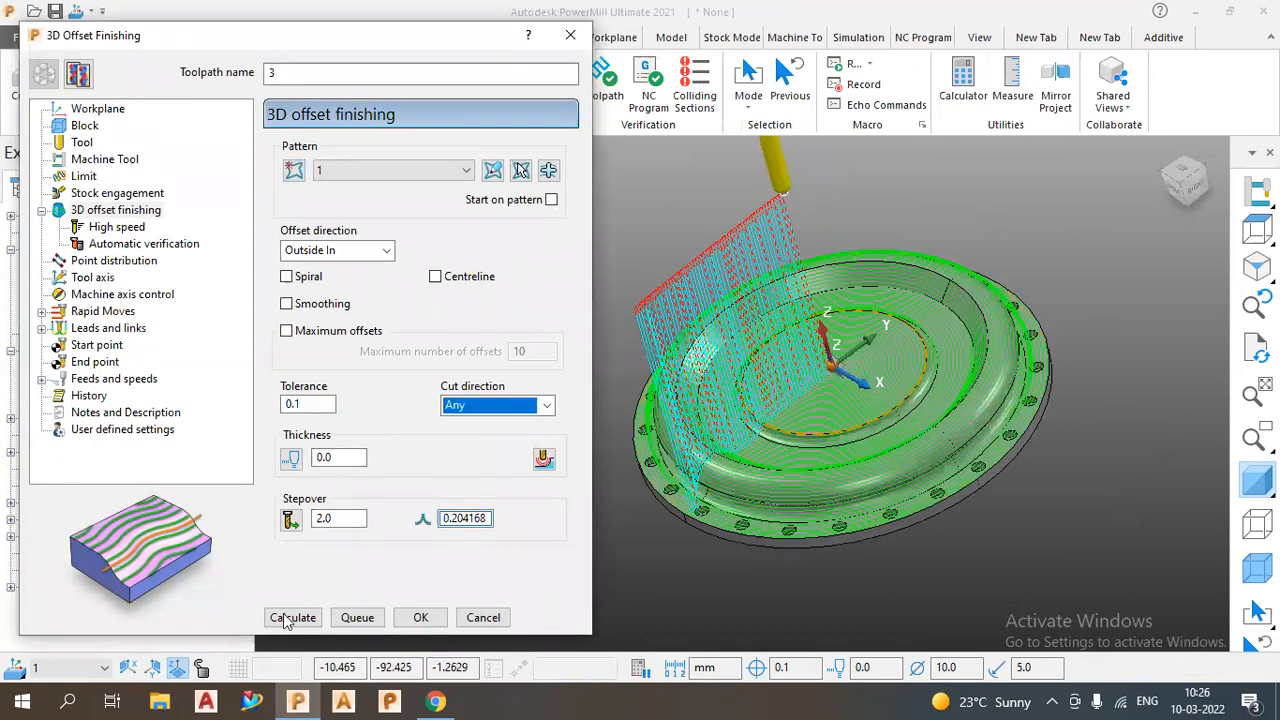
- Set toolpath 3's cut direction to Climb, enable the Spiral option and recalculate it
{"action": "left_click", "coordinate": [486, 408]}
{"action": "left_click", "coordinate": [478, 421]}
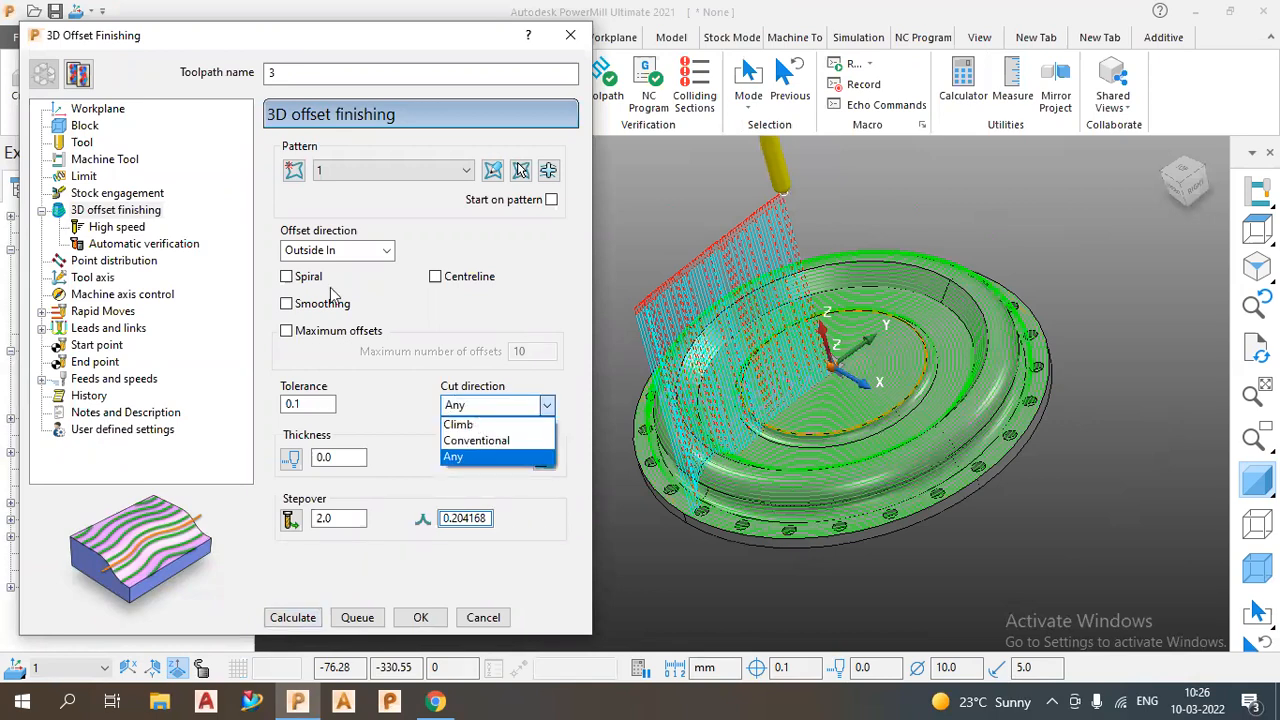
{"action": "left_click", "coordinate": [291, 621]}
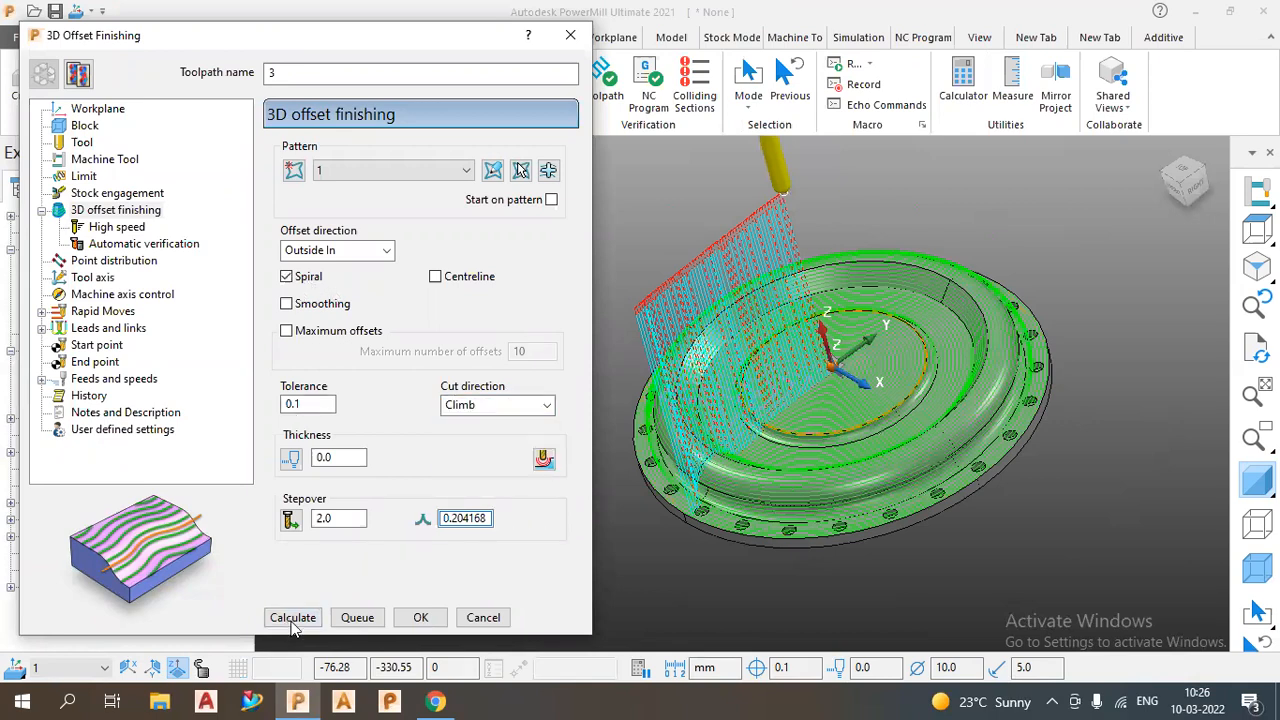
{"action": "left_click", "coordinate": [292, 620]}
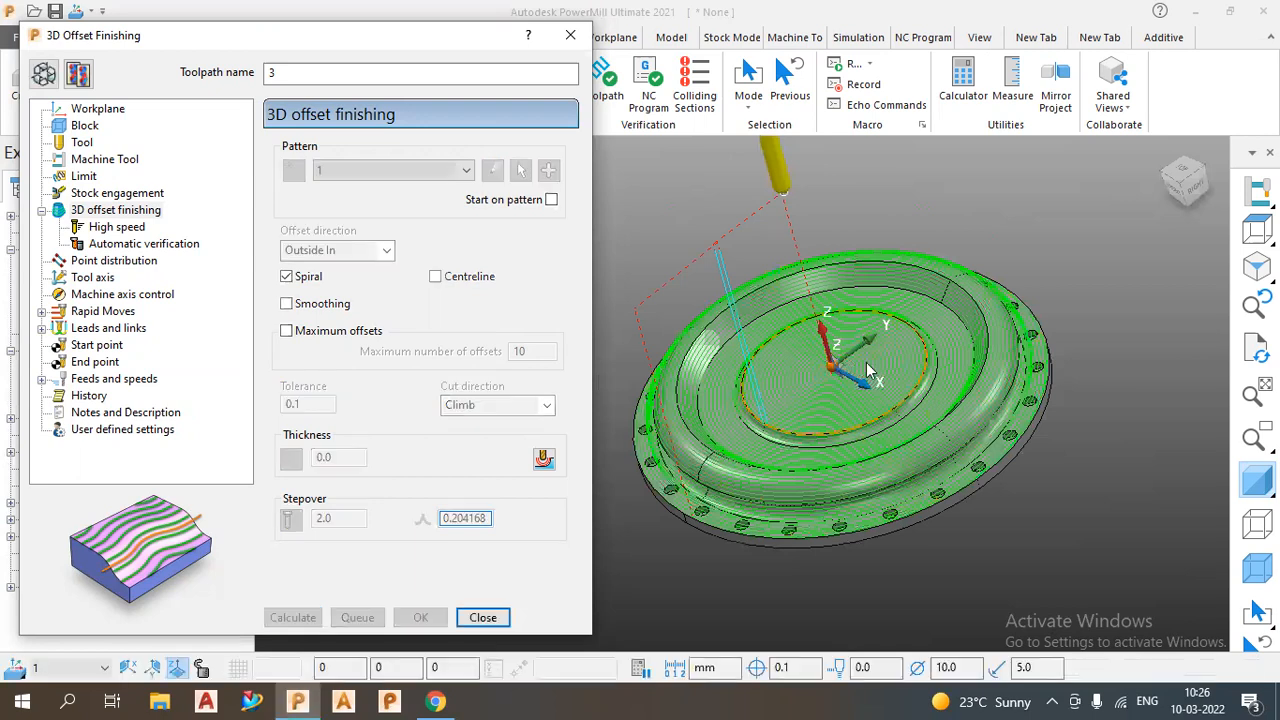
- Inspect the spiral path up close, then turn off the Spiral option and recalculate toolpath 3
{"action": "scroll", "coordinate": [932, 370], "scroll_direction": "up", "scroll_amount": 2}
{"action": "scroll", "coordinate": [960, 356], "scroll_direction": "up", "scroll_amount": 3}
{"action": "scroll", "coordinate": [966, 352], "scroll_direction": "down", "scroll_amount": 5}
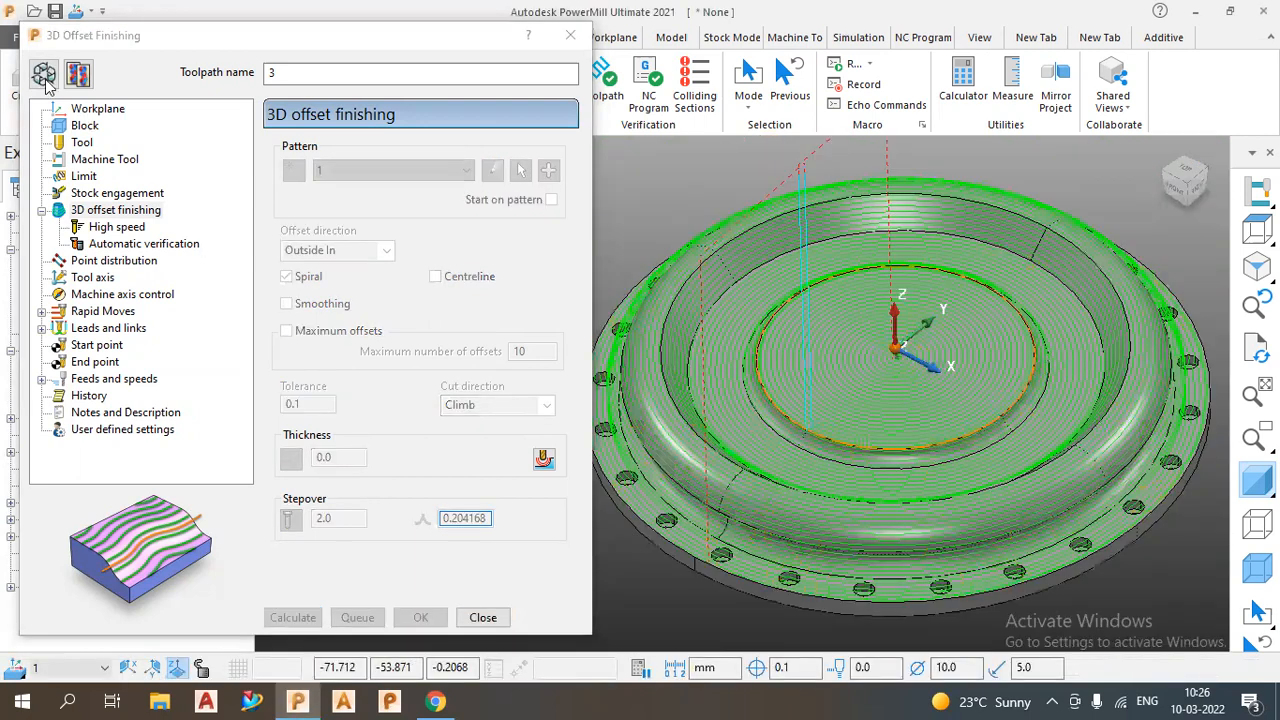
{"action": "left_click", "coordinate": [290, 617]}
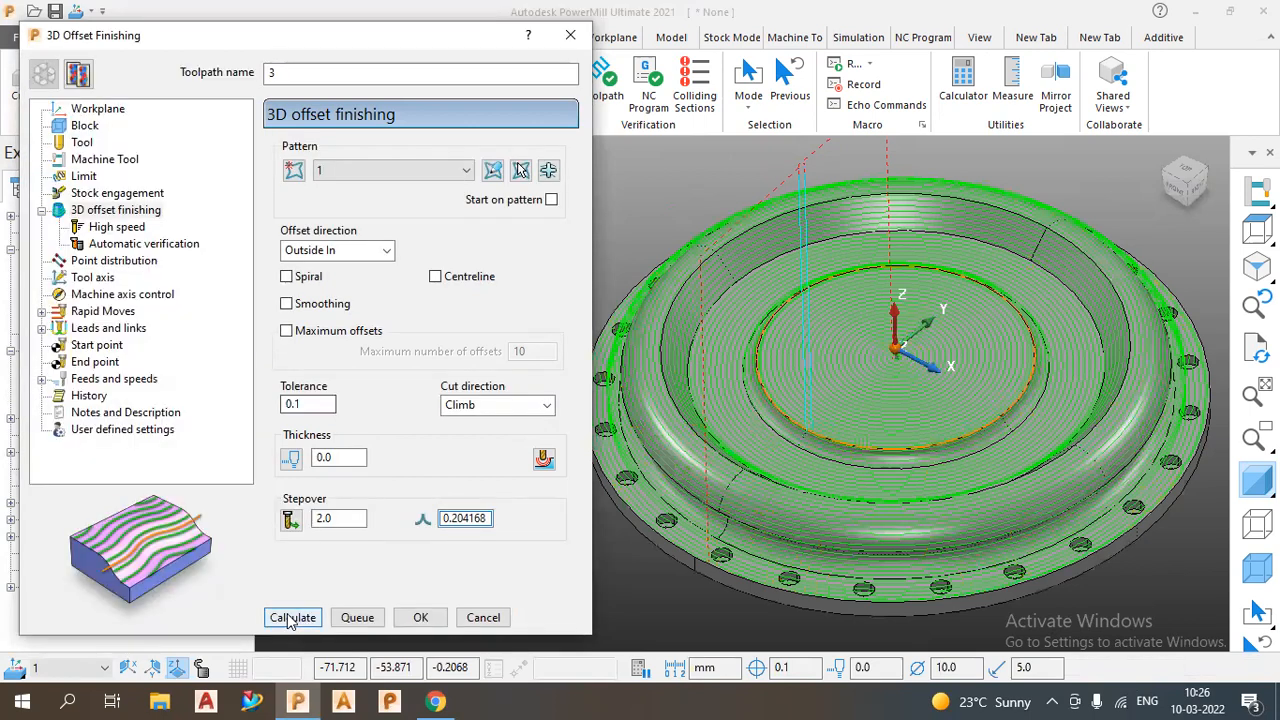
{"action": "left_click", "coordinate": [291, 617]}
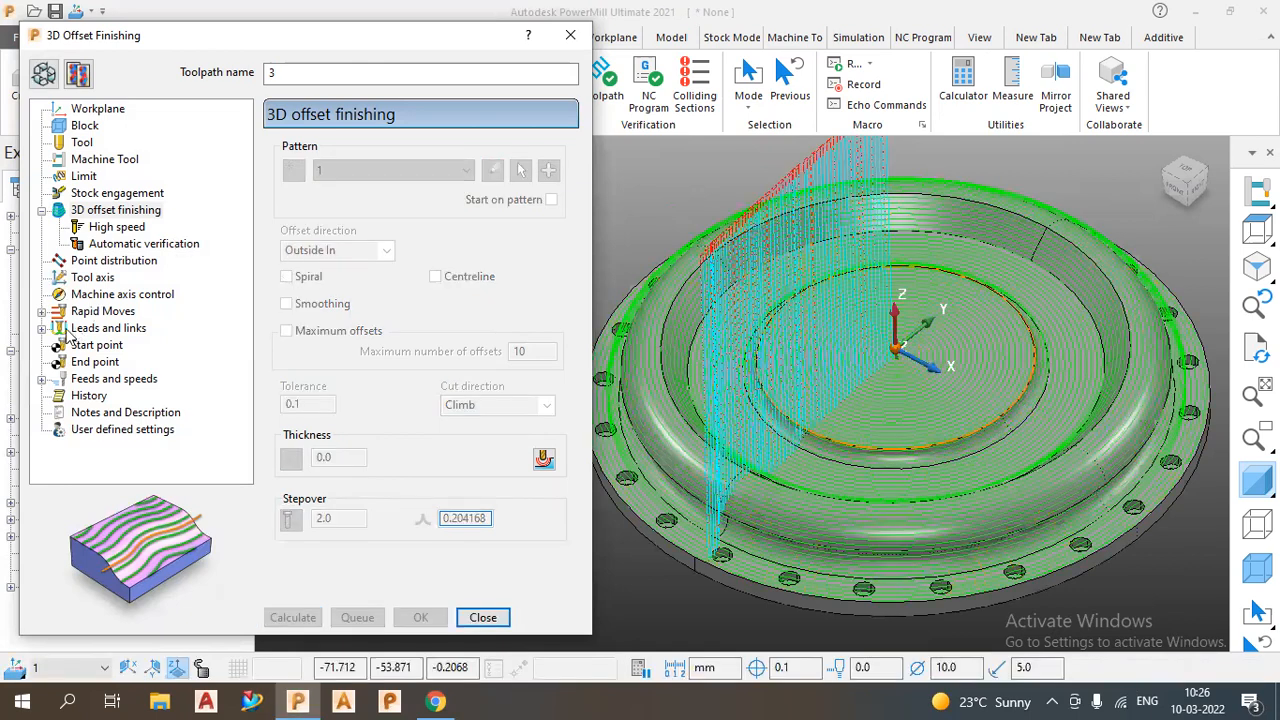
- Set toolpath 3's first and second link choices to On surface and the default link to Skim, and recalculate
{"action": "left_click", "coordinate": [108, 328]}
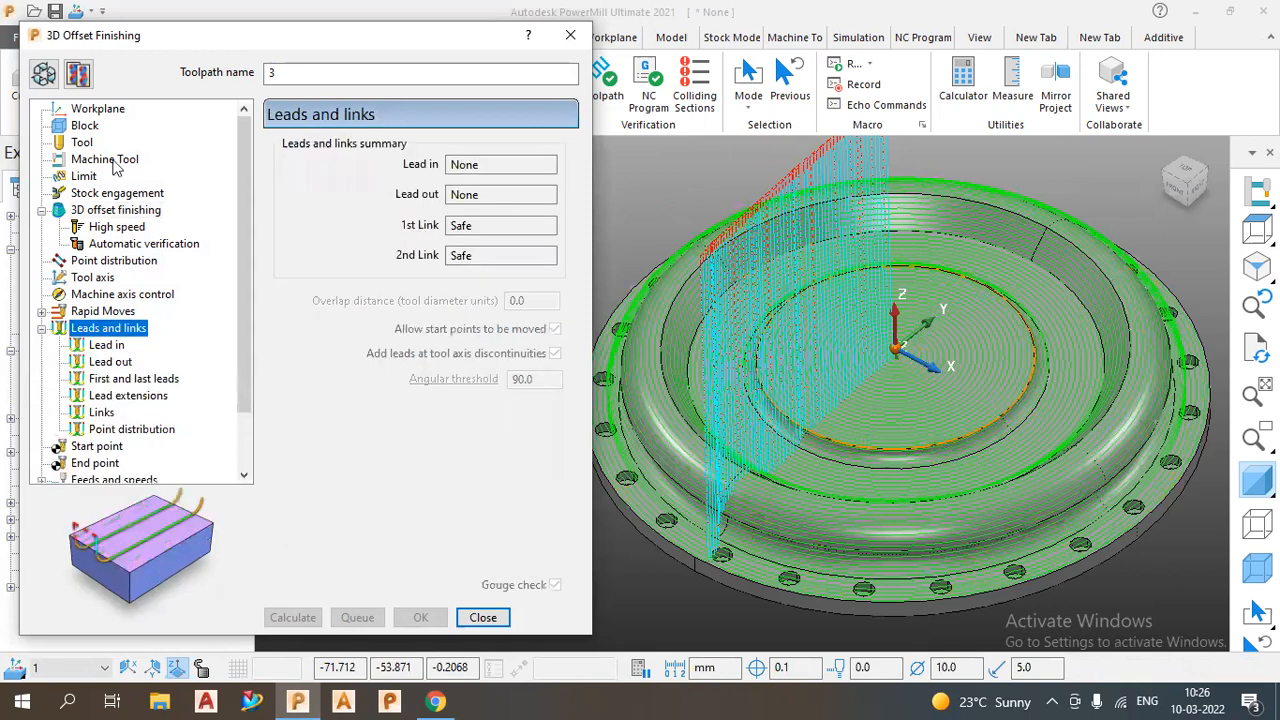
{"action": "left_click", "coordinate": [49, 81]}
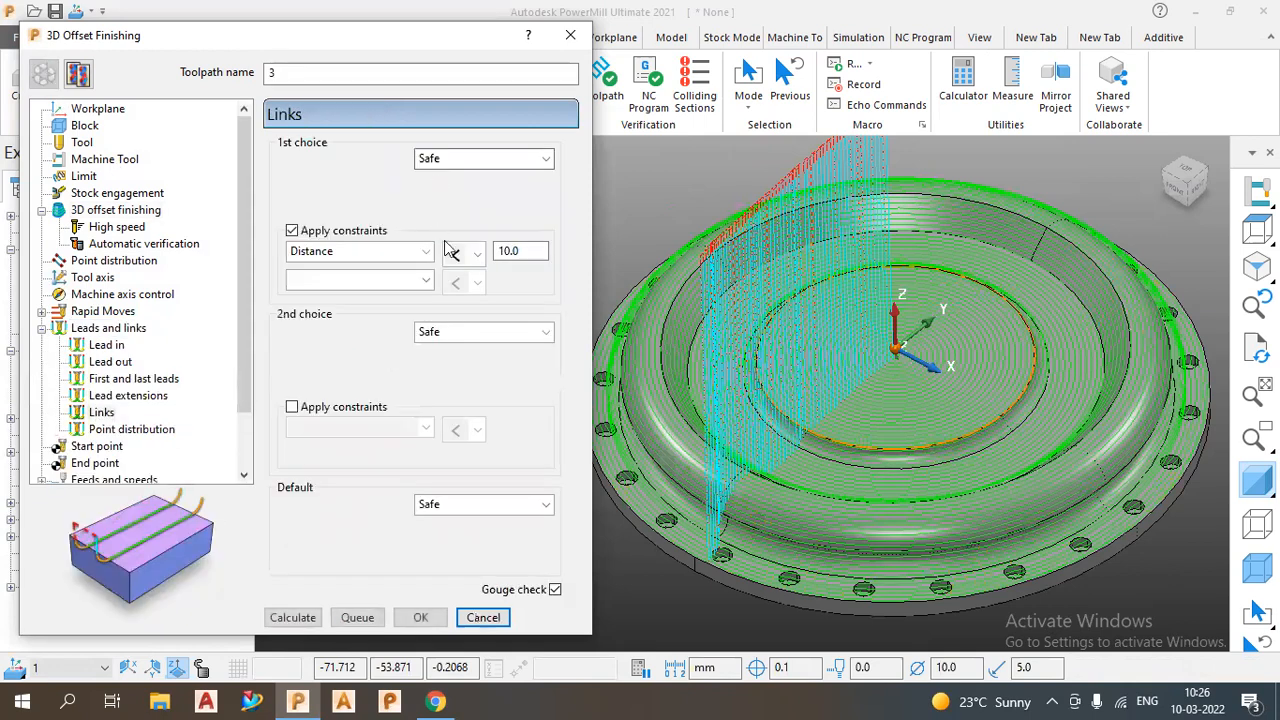
{"action": "left_click", "coordinate": [484, 158]}
{"action": "left_click", "coordinate": [462, 234]}
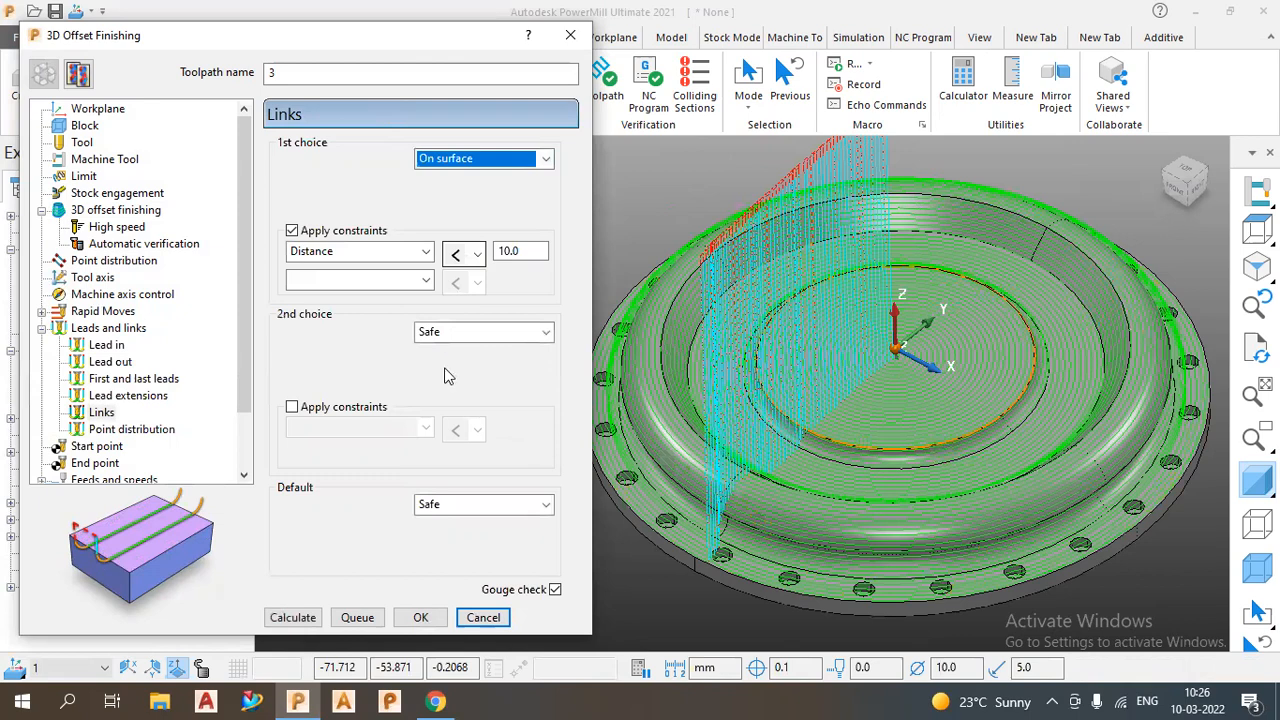
{"action": "left_click", "coordinate": [484, 331]}
{"action": "left_click", "coordinate": [448, 492]}
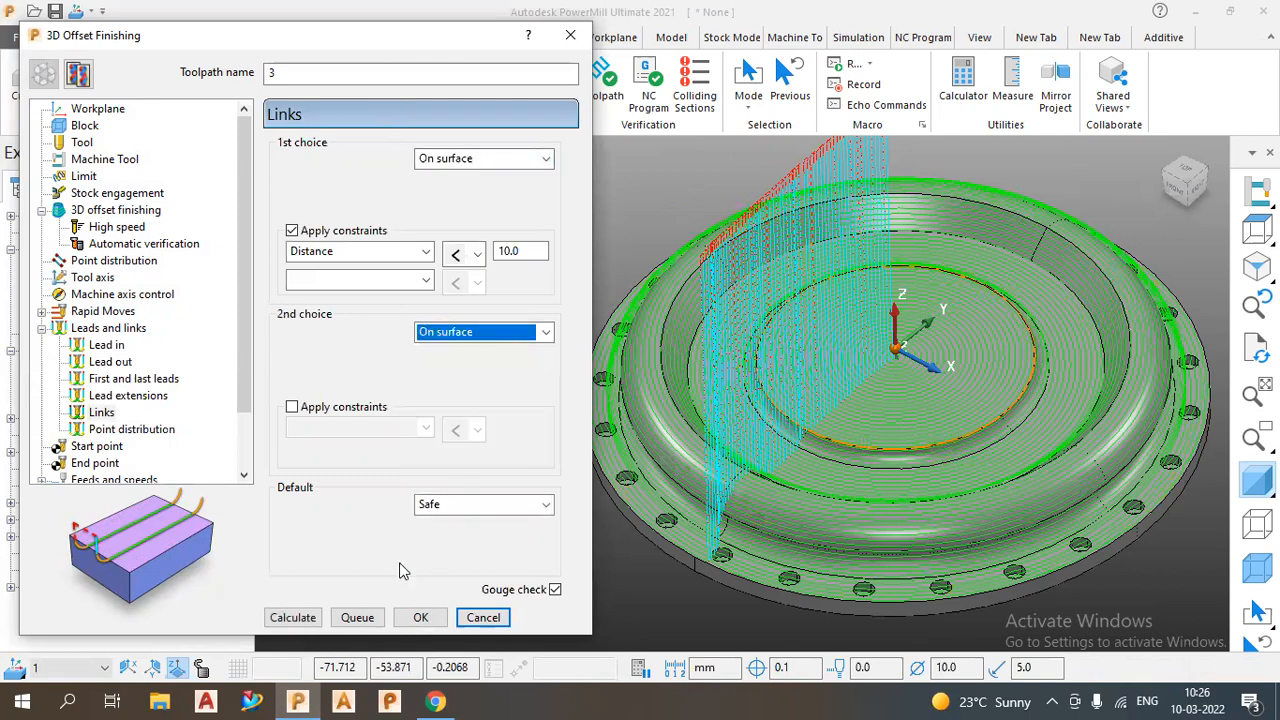
{"action": "left_click", "coordinate": [484, 505]}
{"action": "left_click", "coordinate": [440, 556]}
{"action": "left_click", "coordinate": [309, 617]}
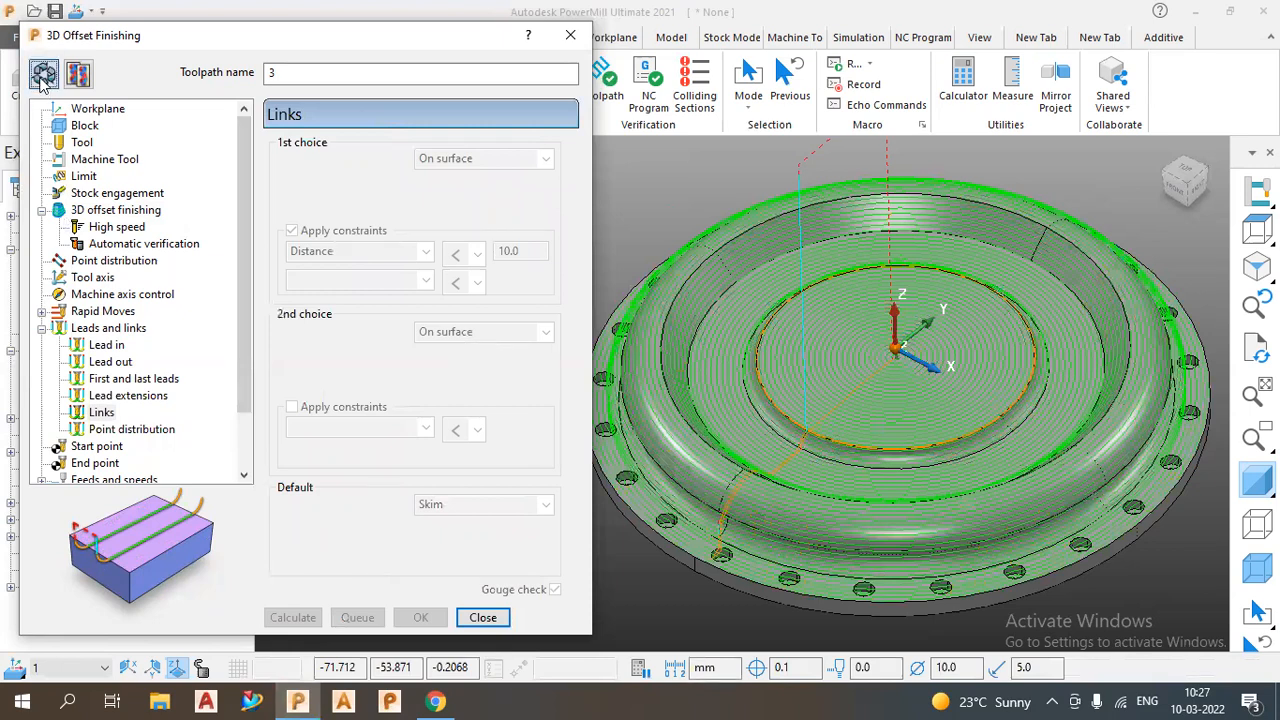
- Enable the Spiral and Centreline options in toolpath 3's 3D offset settings and recalculate it
{"action": "scroll", "coordinate": [895, 358], "scroll_direction": "up", "scroll_amount": 2}
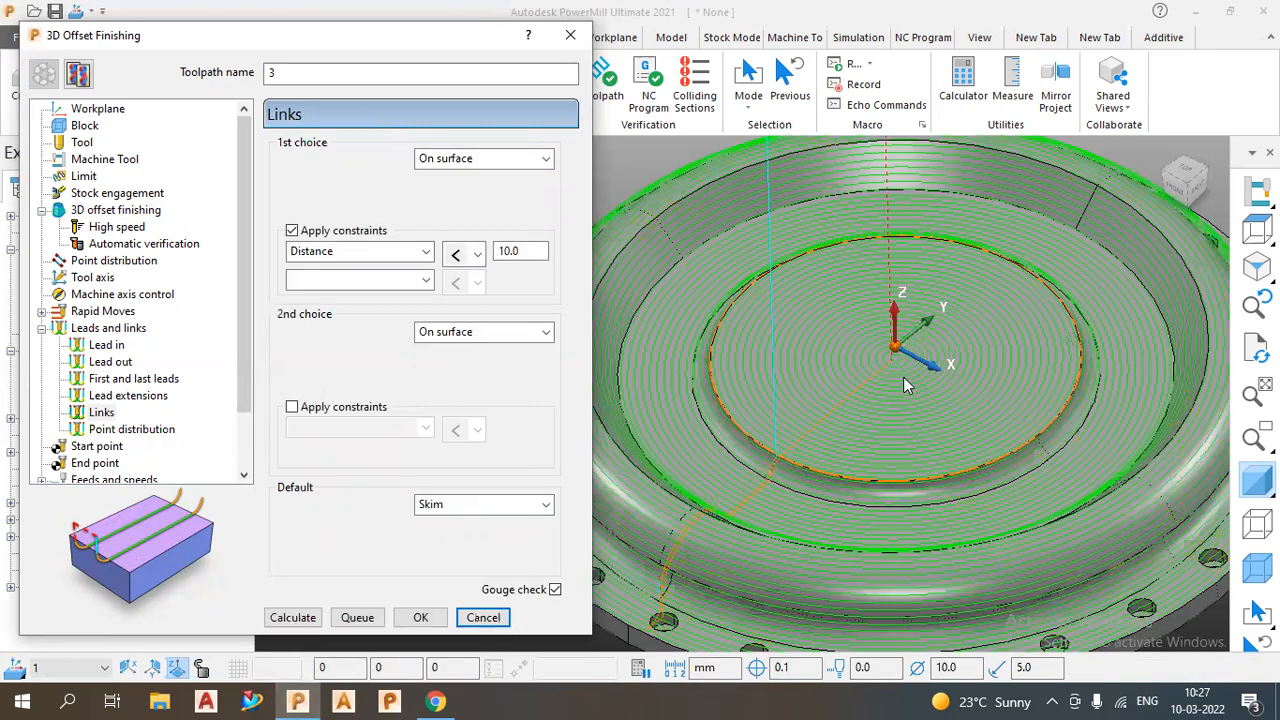
{"action": "scroll", "coordinate": [898, 372], "scroll_direction": "up", "scroll_amount": 3}
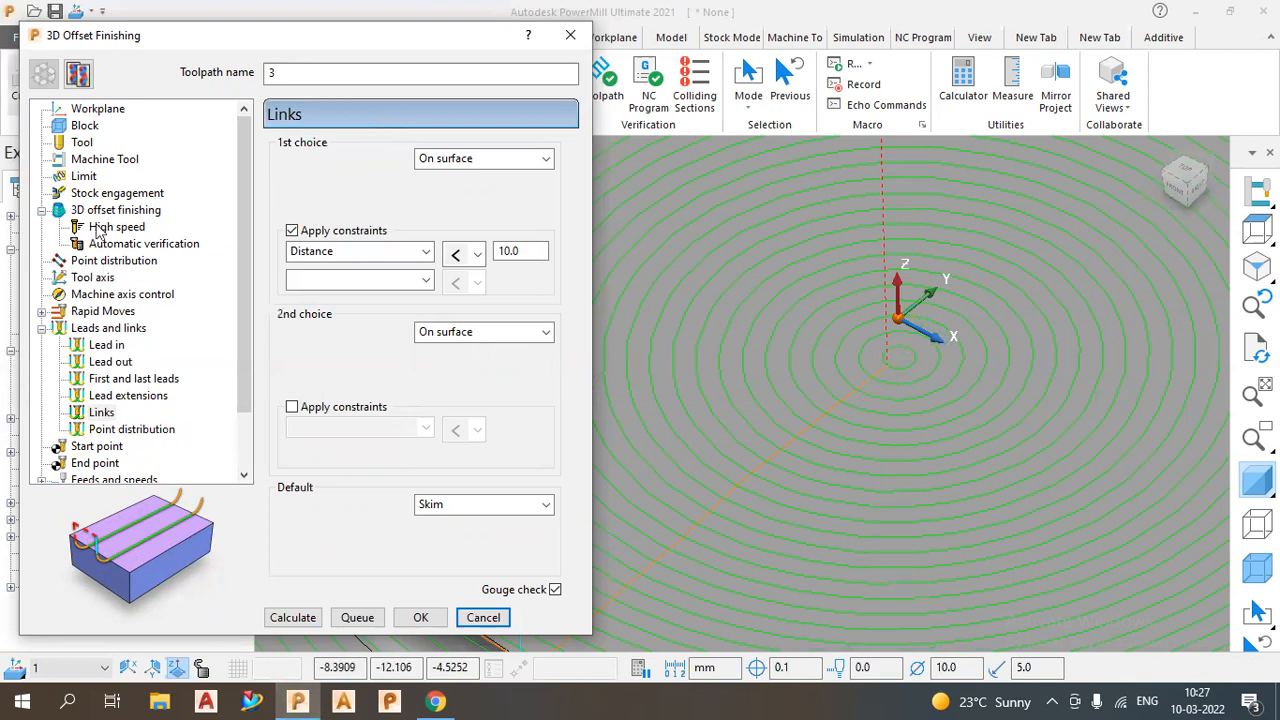
{"action": "left_click", "coordinate": [172, 210]}
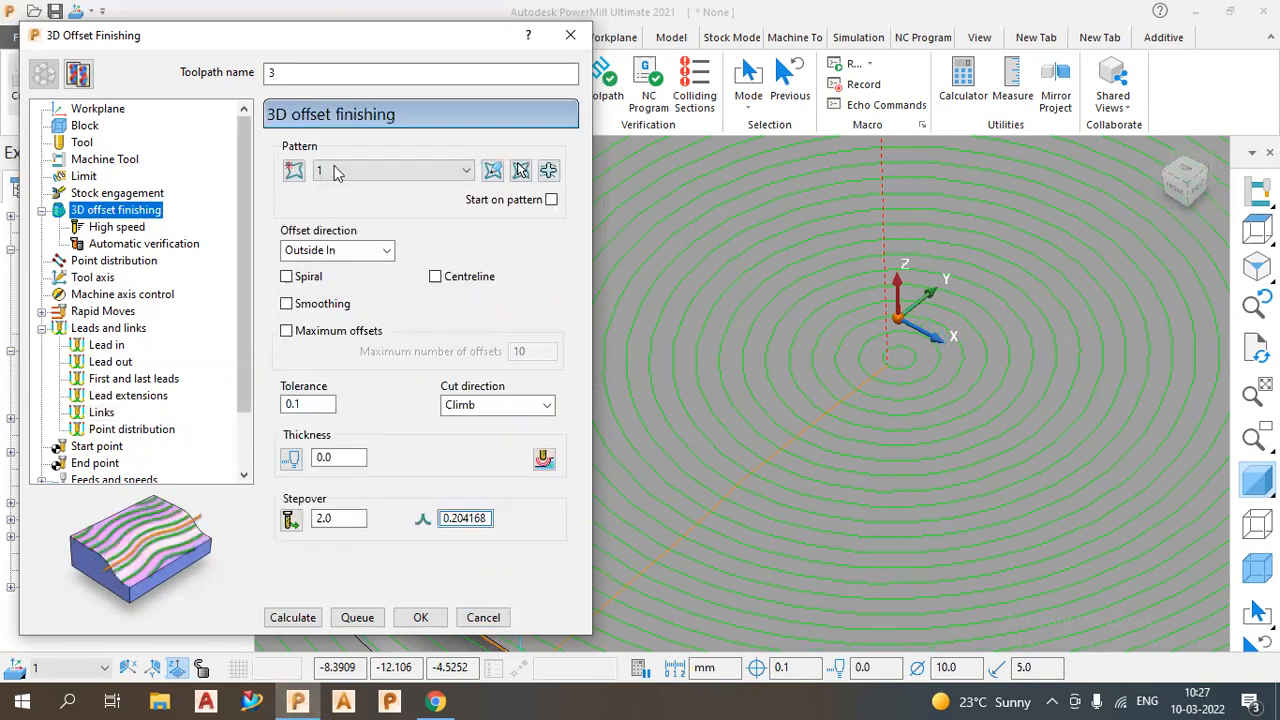
{"action": "left_click", "coordinate": [436, 277]}
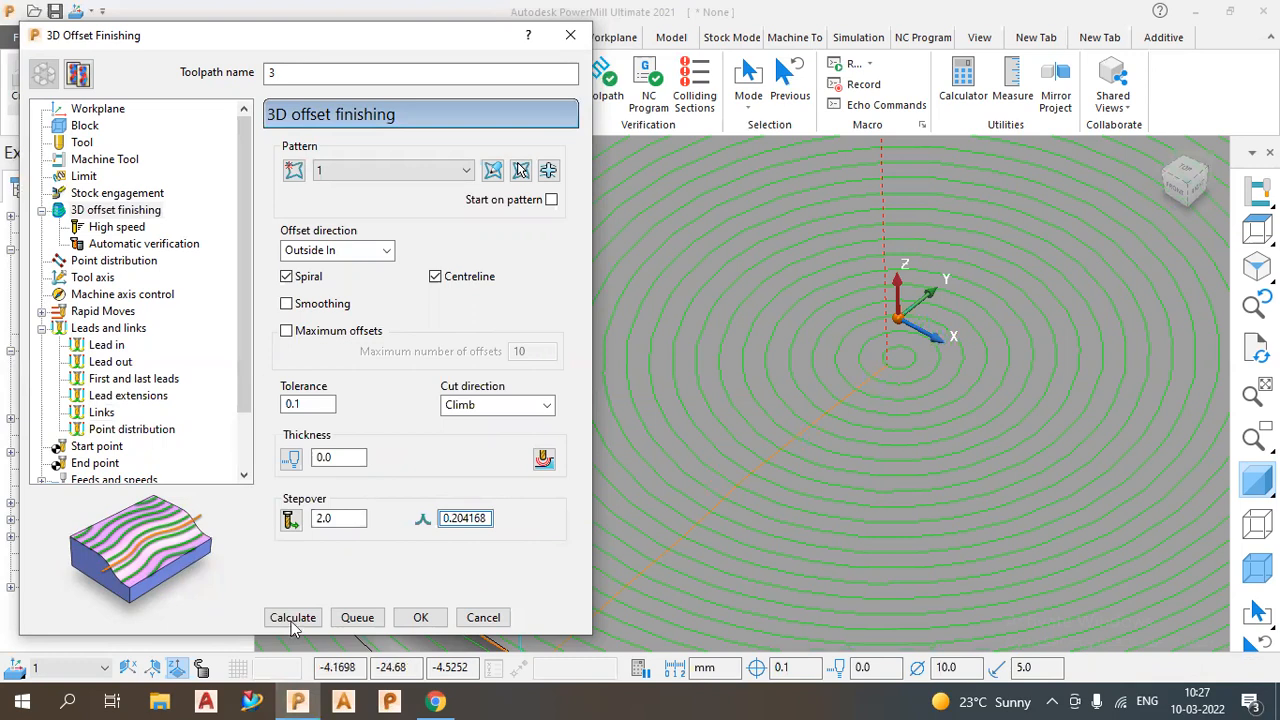
{"action": "left_click", "coordinate": [292, 618]}
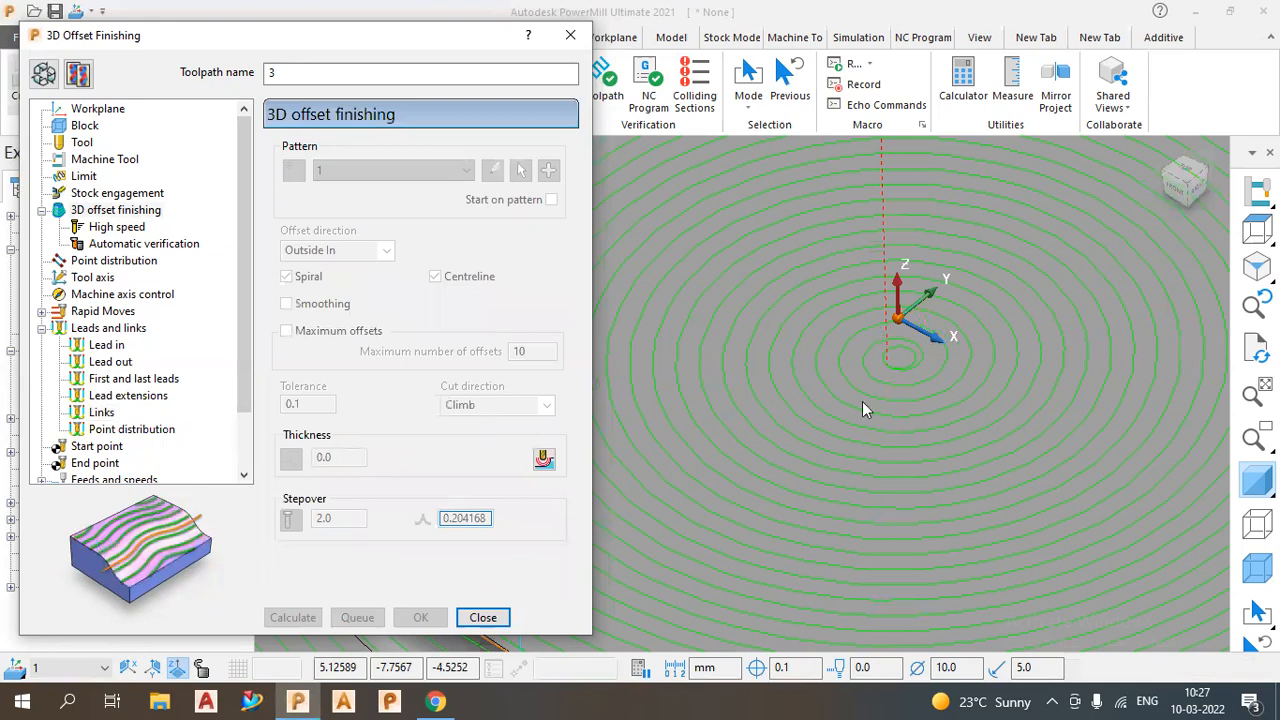
- Turn off Spiral, set toolpath 3's offset direction to Inside Out, recalculate it and close its settings
{"action": "scroll", "coordinate": [930, 339], "scroll_direction": "down", "scroll_amount": 4}
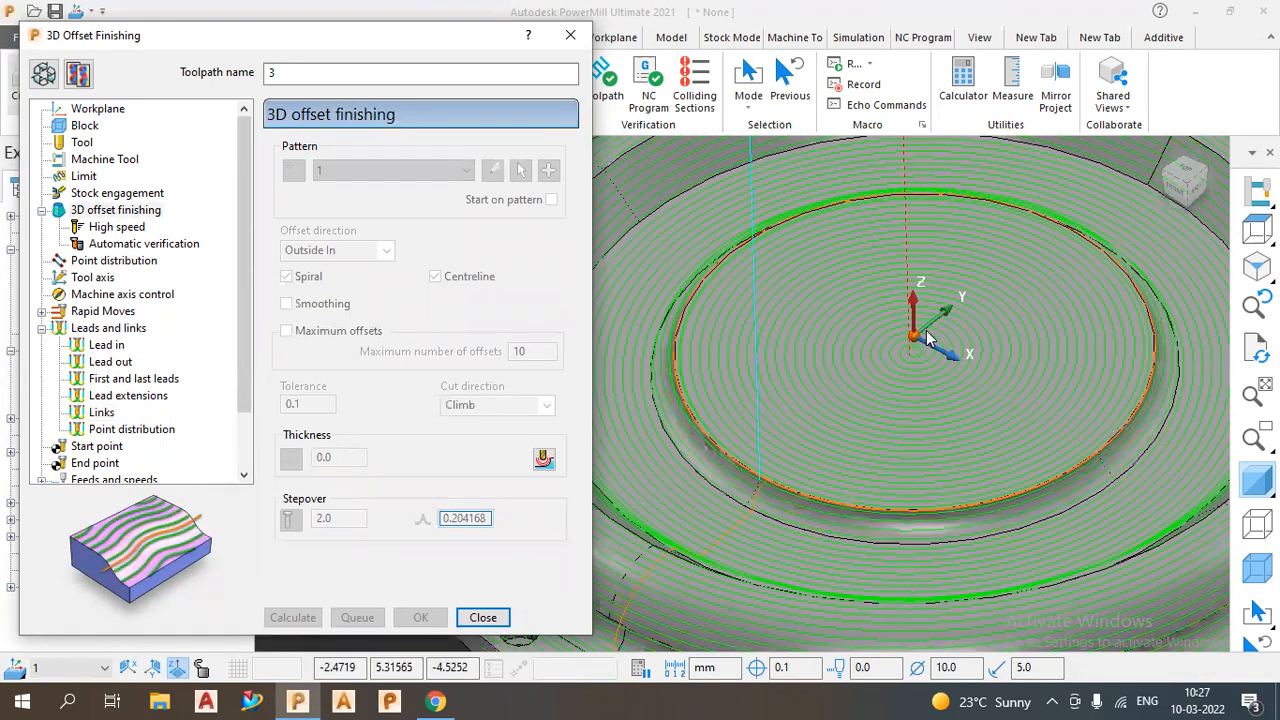
{"action": "scroll", "coordinate": [930, 339], "scroll_direction": "down", "scroll_amount": 2}
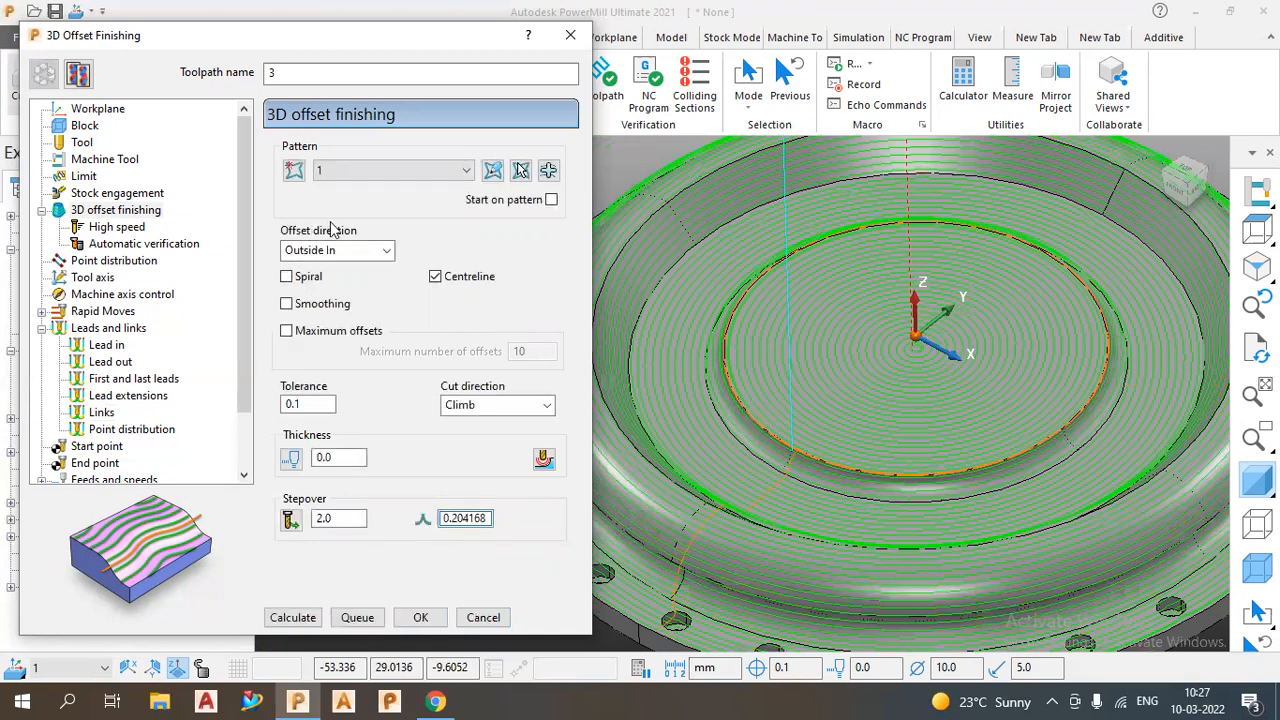
{"action": "left_click", "coordinate": [331, 283]}
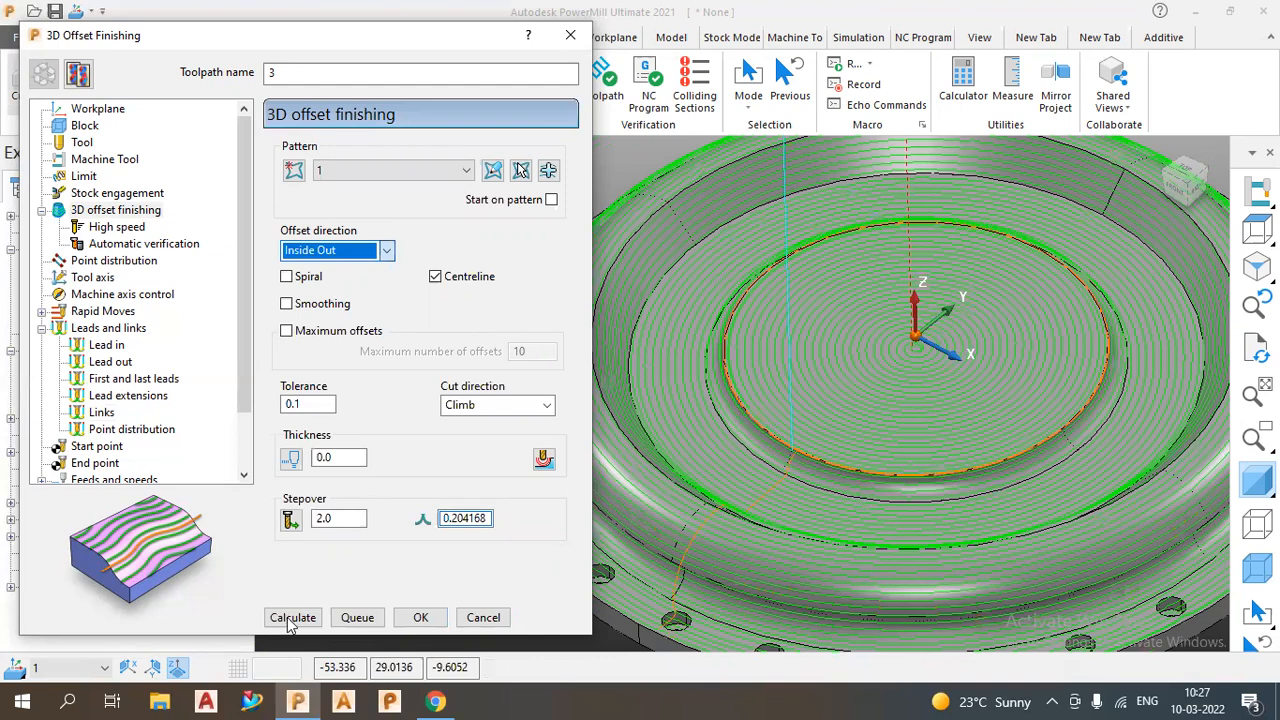
{"action": "left_click", "coordinate": [291, 617]}
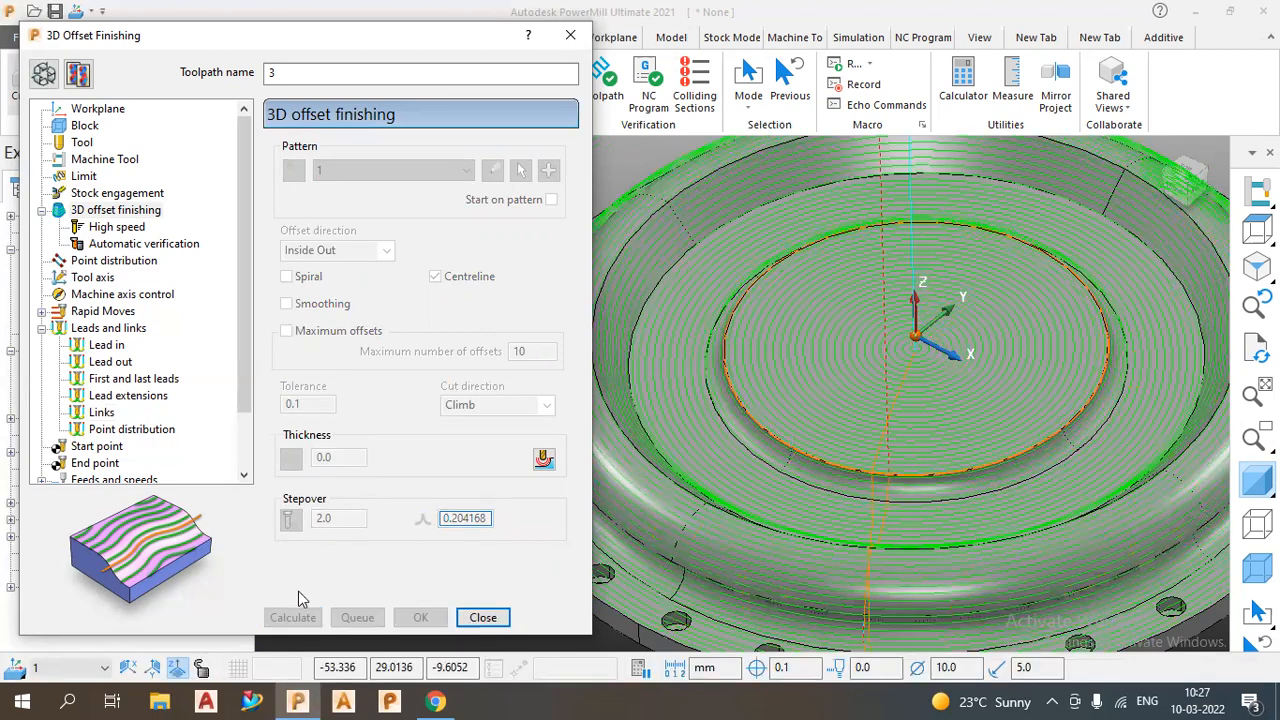
{"action": "left_click", "coordinate": [483, 617]}
- Simulate NC program 1 from its start with toolpath 3 included
{"action": "scroll", "coordinate": [570, 411], "scroll_direction": "down", "scroll_amount": 3}
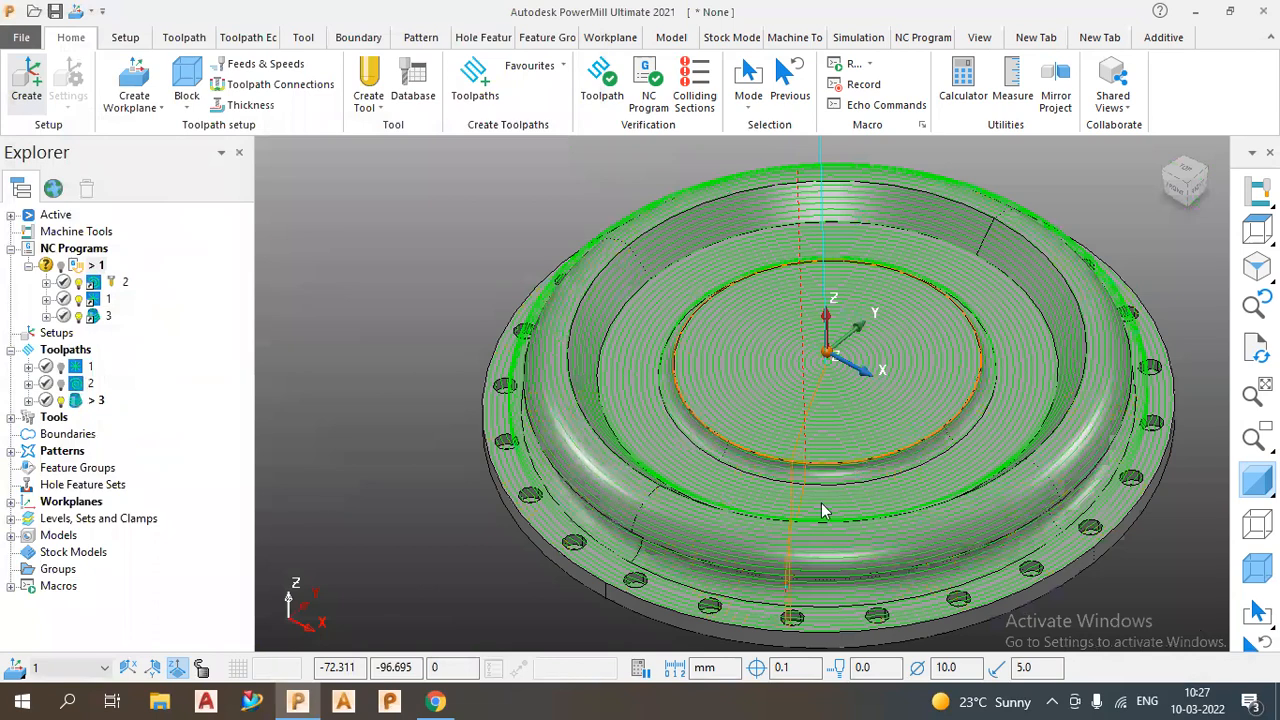
{"action": "middle_click_drag", "start_coordinate": [672, 450], "coordinate": [694, 466]}
{"action": "scroll", "coordinate": [672, 450], "scroll_direction": "down", "scroll_amount": 1}
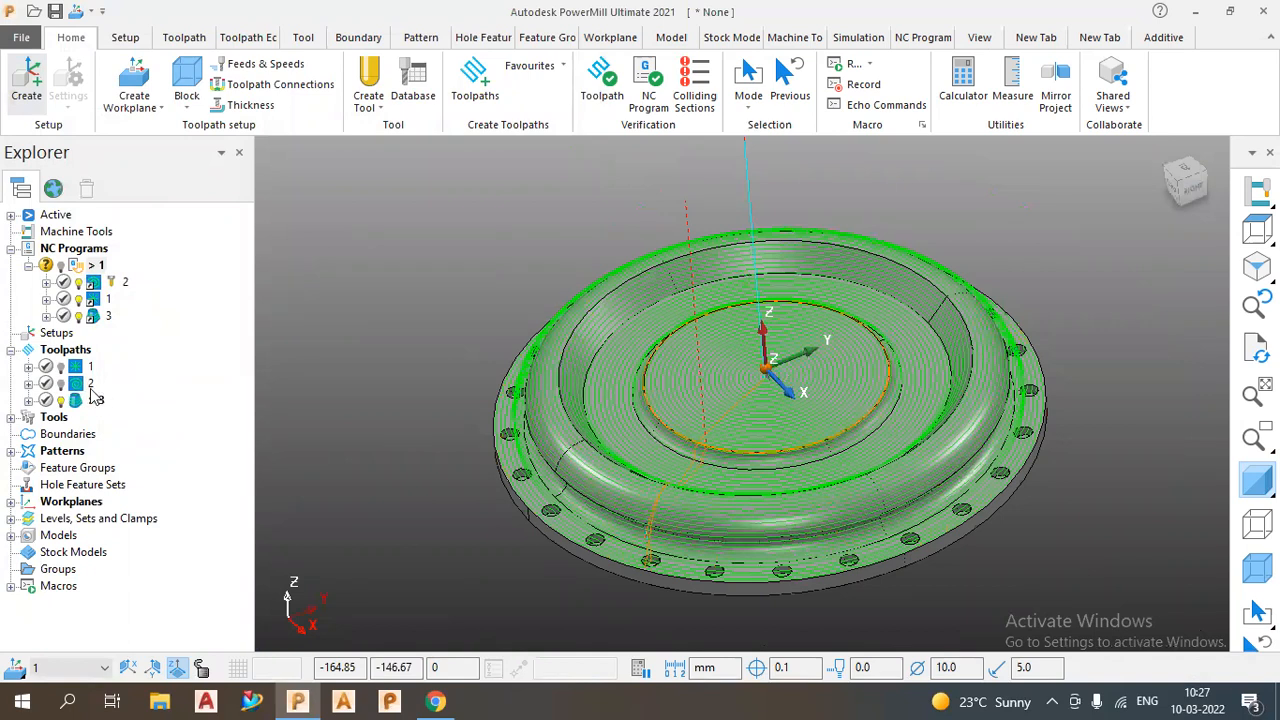
{"action": "left_click", "coordinate": [56, 417]}
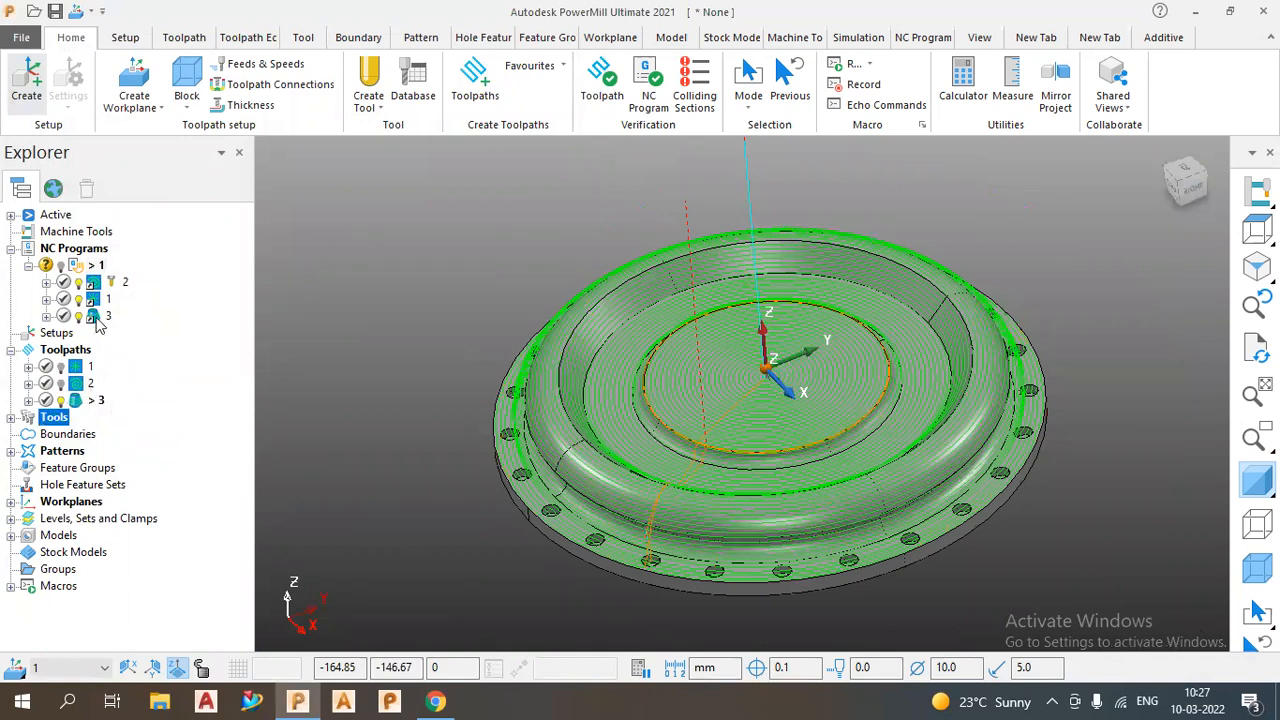
{"action": "left_click", "coordinate": [97, 318]}
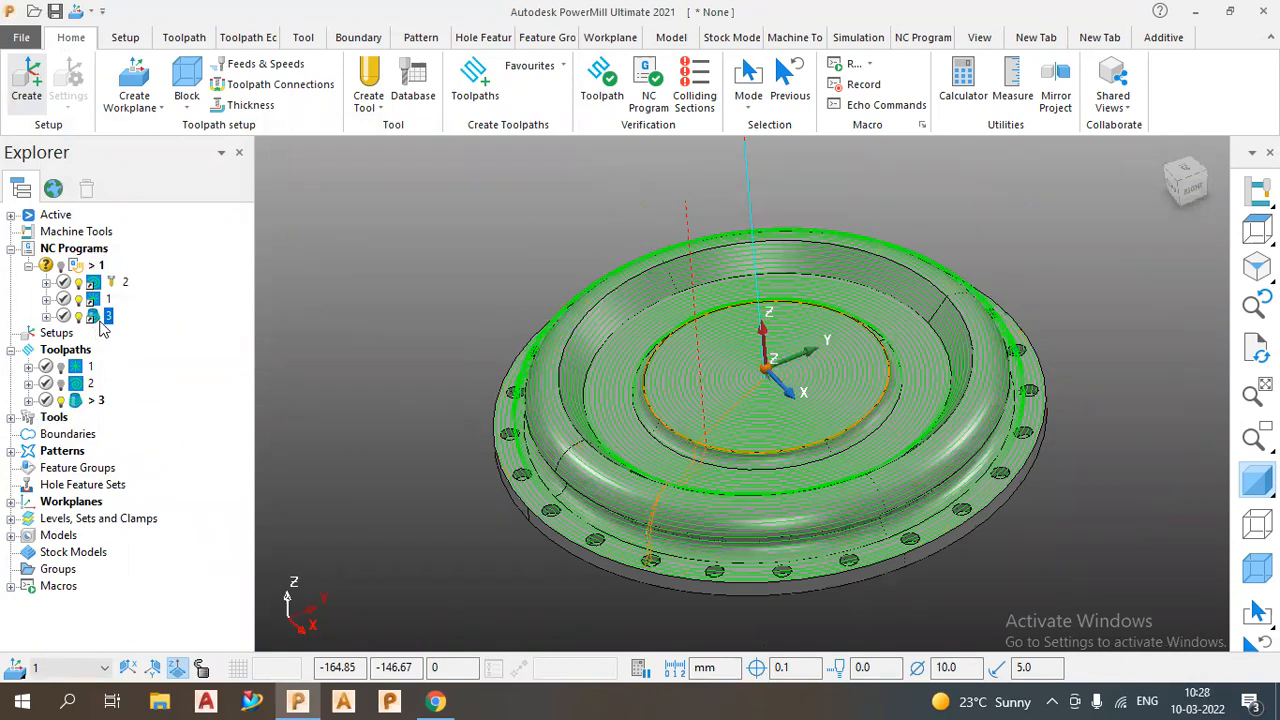
{"action": "right_click", "coordinate": [100, 322]}
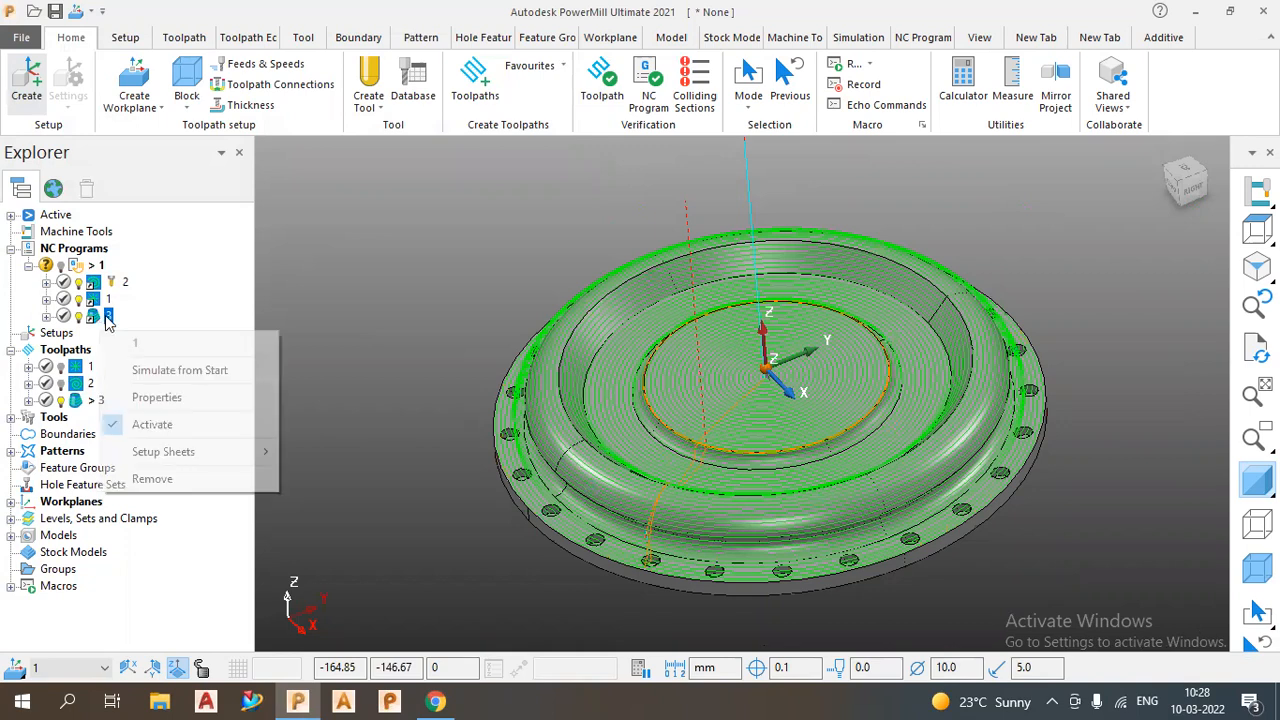
{"action": "left_click", "coordinate": [187, 378]}
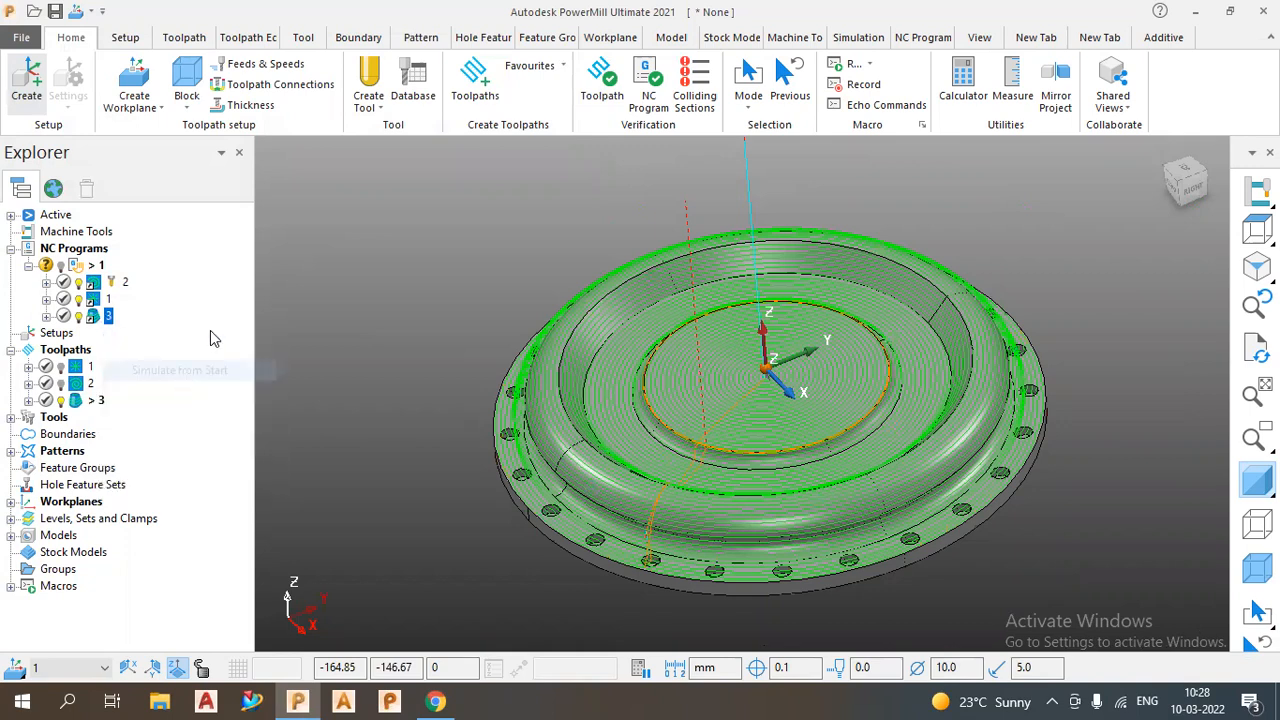
{"action": "left_click", "coordinate": [393, 80]}
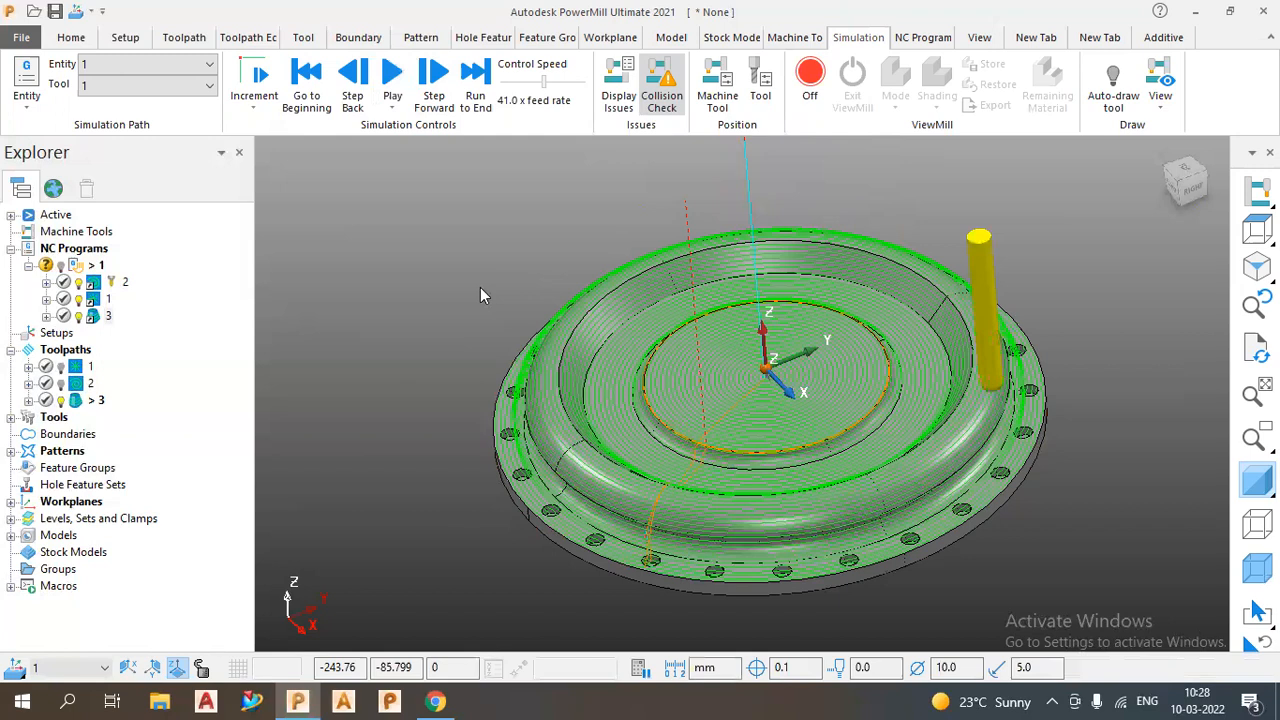
{"action": "middle_click_drag", "start_coordinate": [553, 294], "coordinate": [543, 315]}
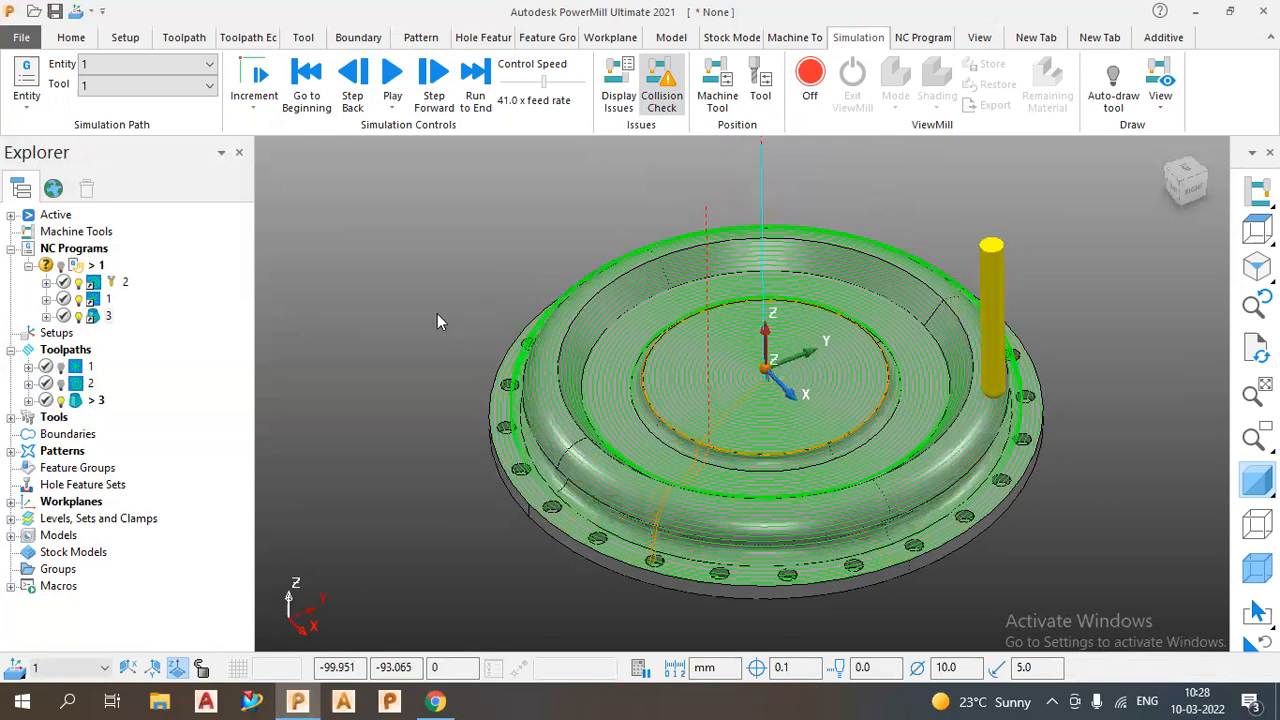
{"action": "scroll", "coordinate": [1074, 326], "scroll_direction": "up", "scroll_amount": 2}
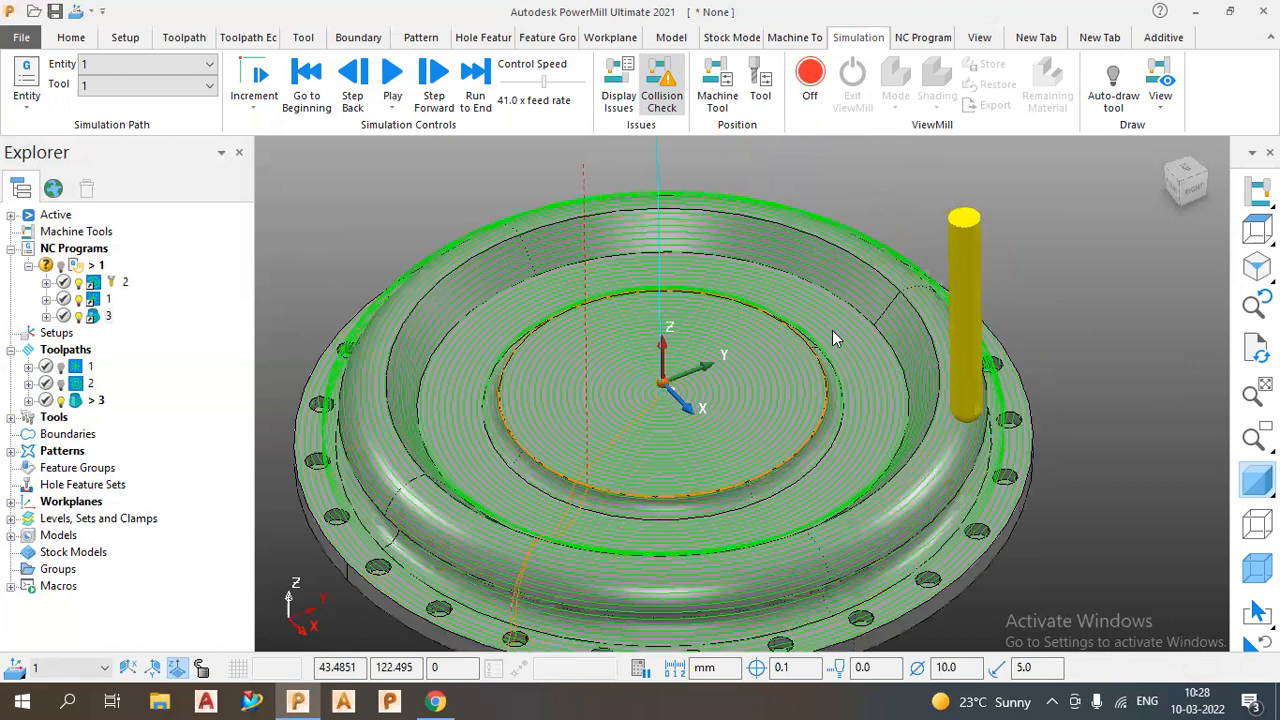
{"action": "scroll", "coordinate": [879, 349], "scroll_direction": "down", "scroll_amount": 1}
{"action": "middle_click_drag", "start_coordinate": [991, 352], "coordinate": [974, 361]}
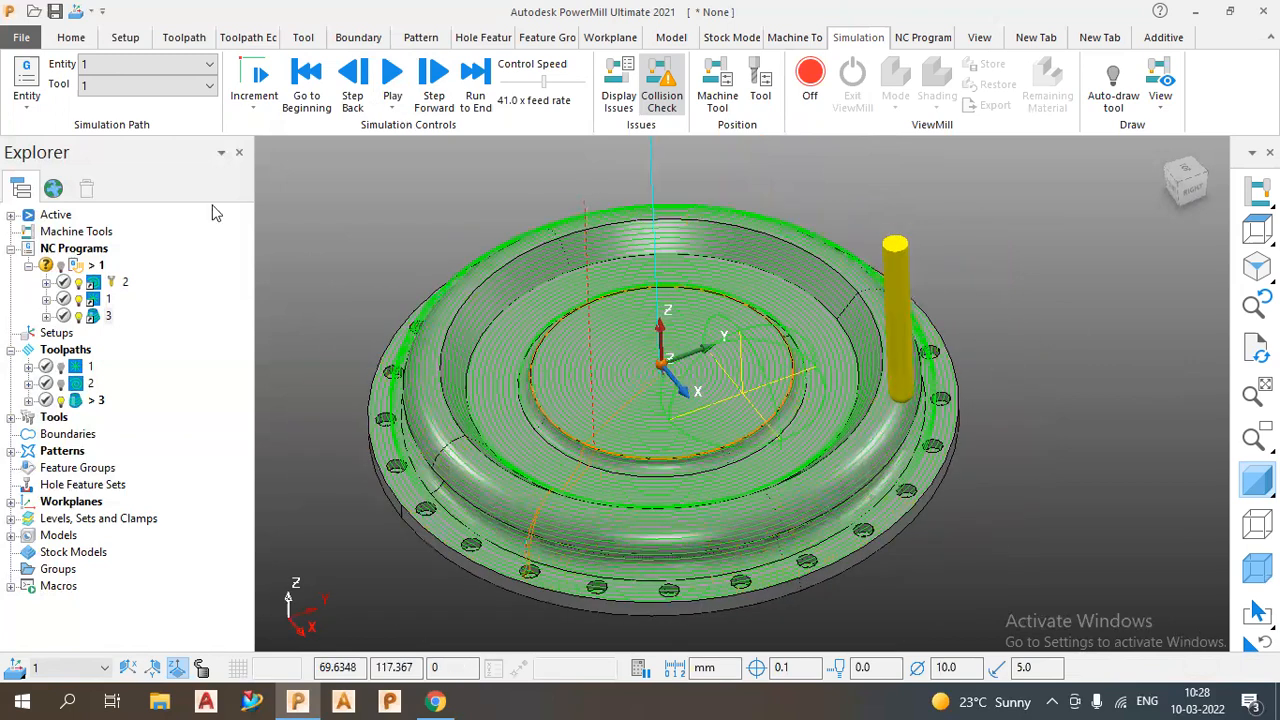
- Start a new finishing toolpath for the flanged part using the Constant Z Finishing strategy
{"action": "left_click", "coordinate": [71, 38]}
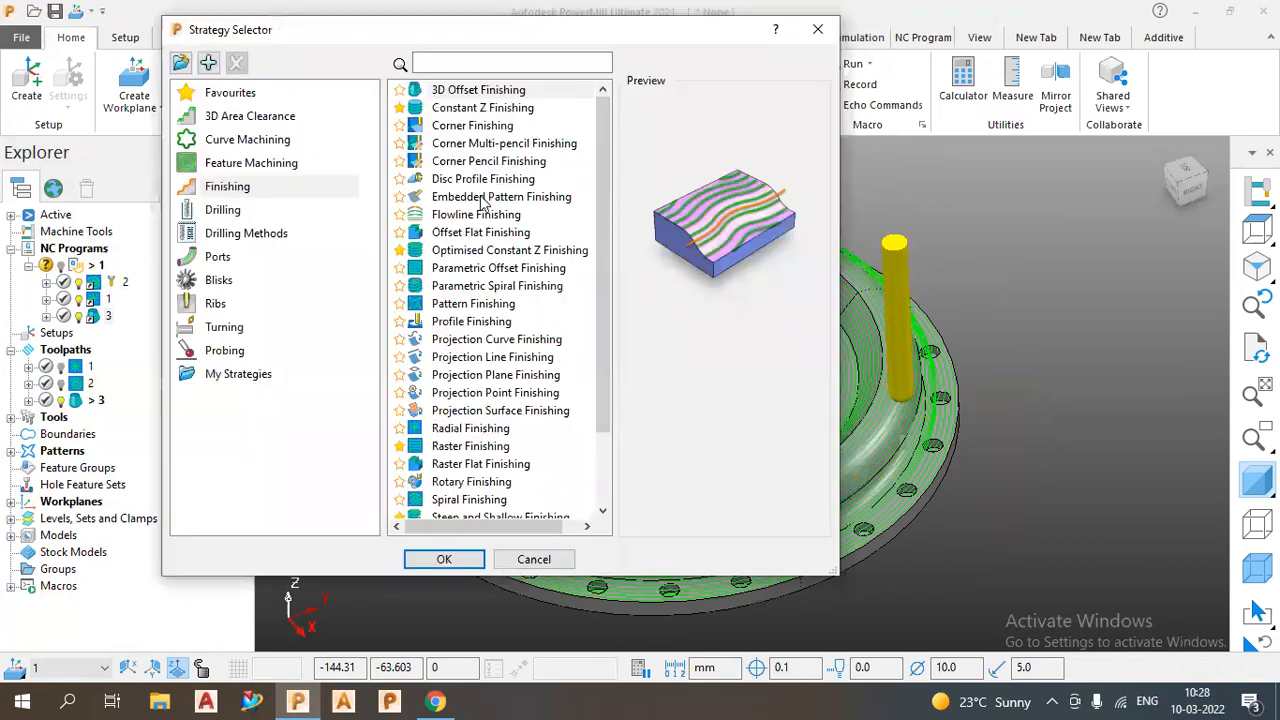
{"action": "left_click", "coordinate": [478, 92]}
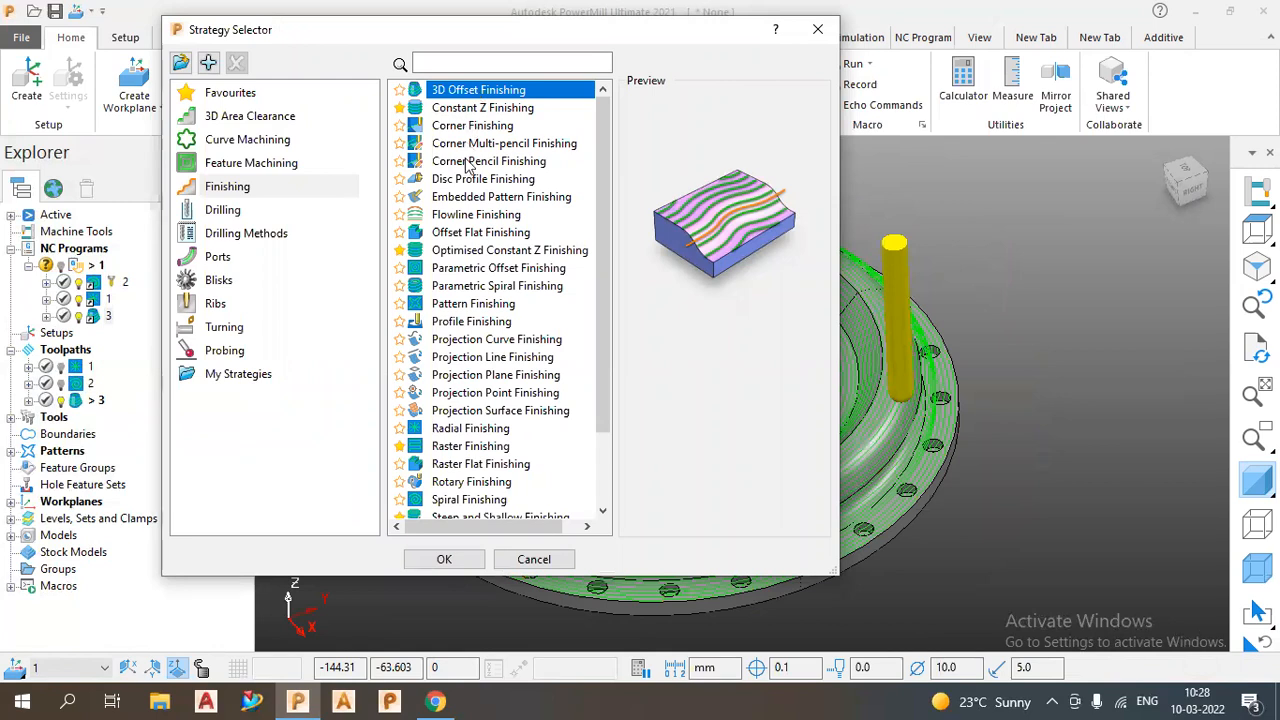
{"action": "left_click", "coordinate": [483, 270]}
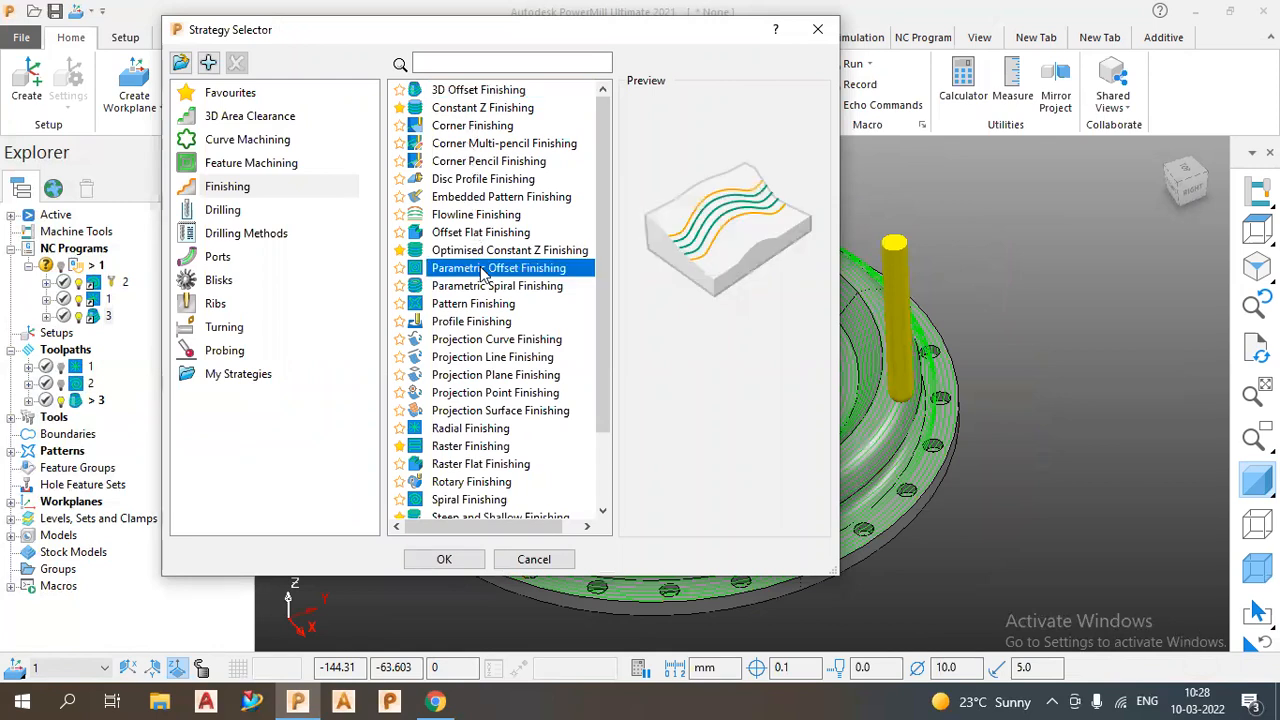
{"action": "left_click", "coordinate": [489, 288]}
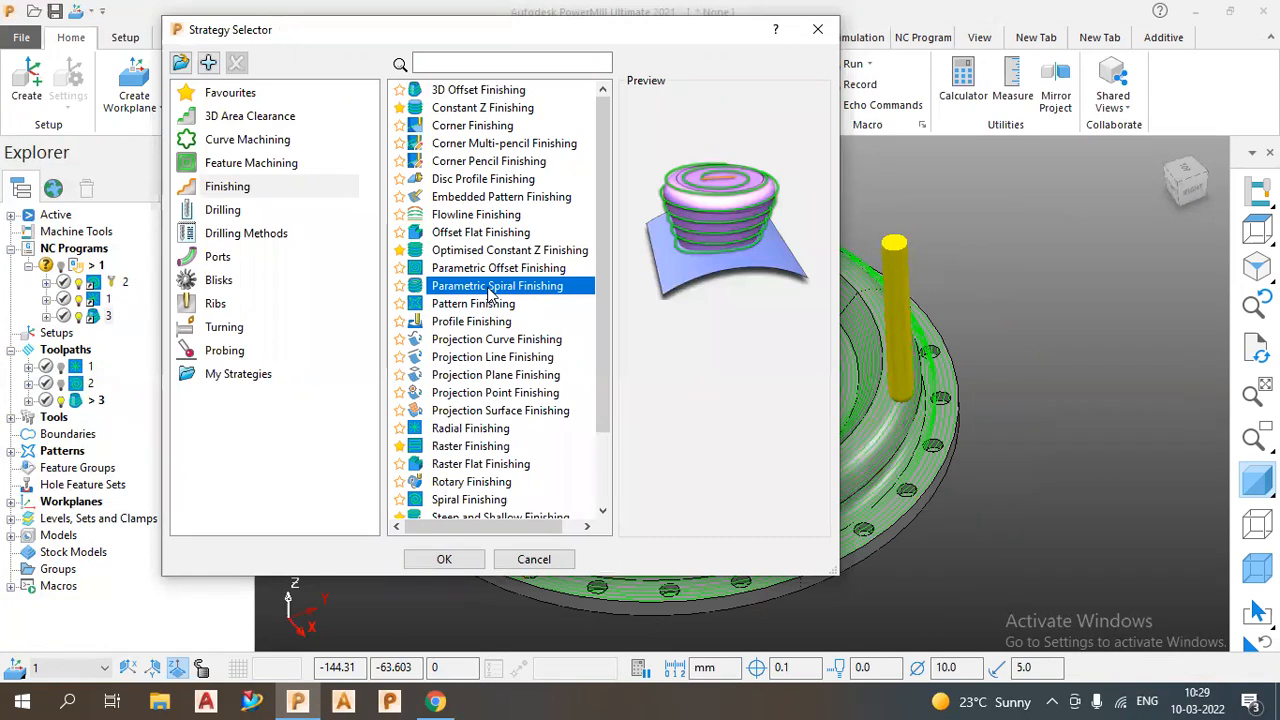
{"action": "left_click", "coordinate": [472, 108]}
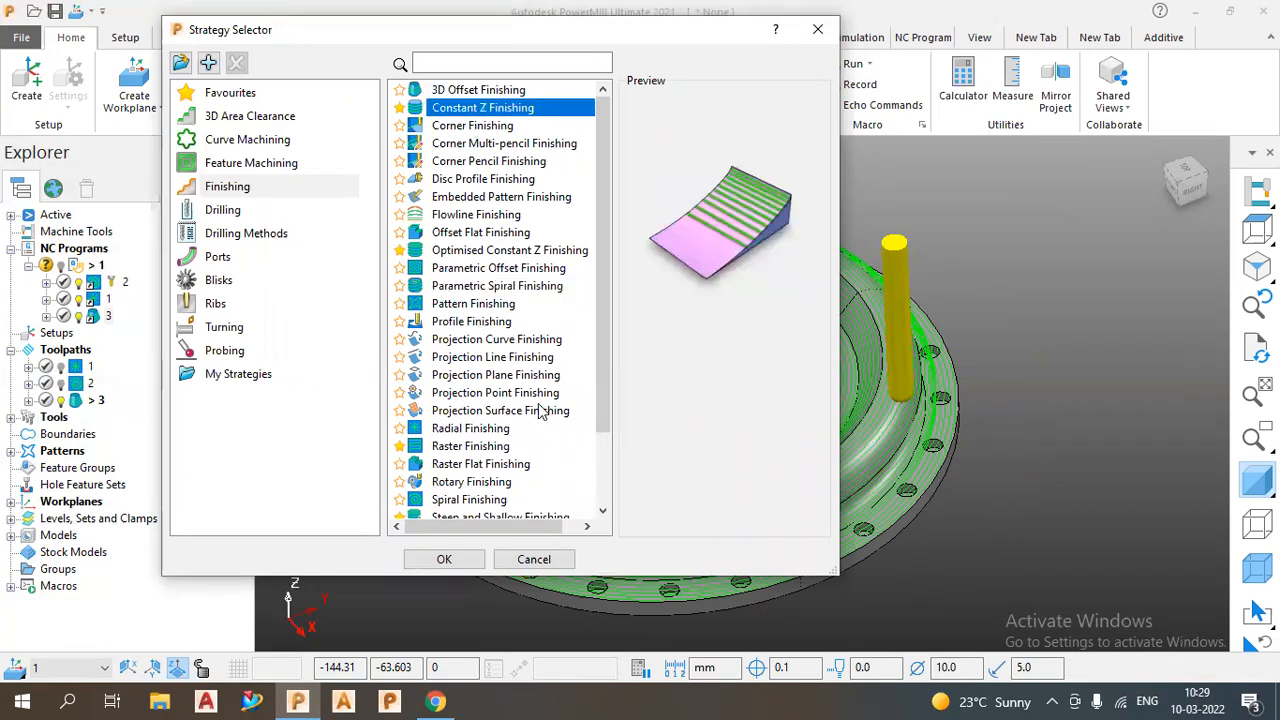
{"action": "scroll", "coordinate": [521, 442], "scroll_direction": "down", "scroll_amount": 2}
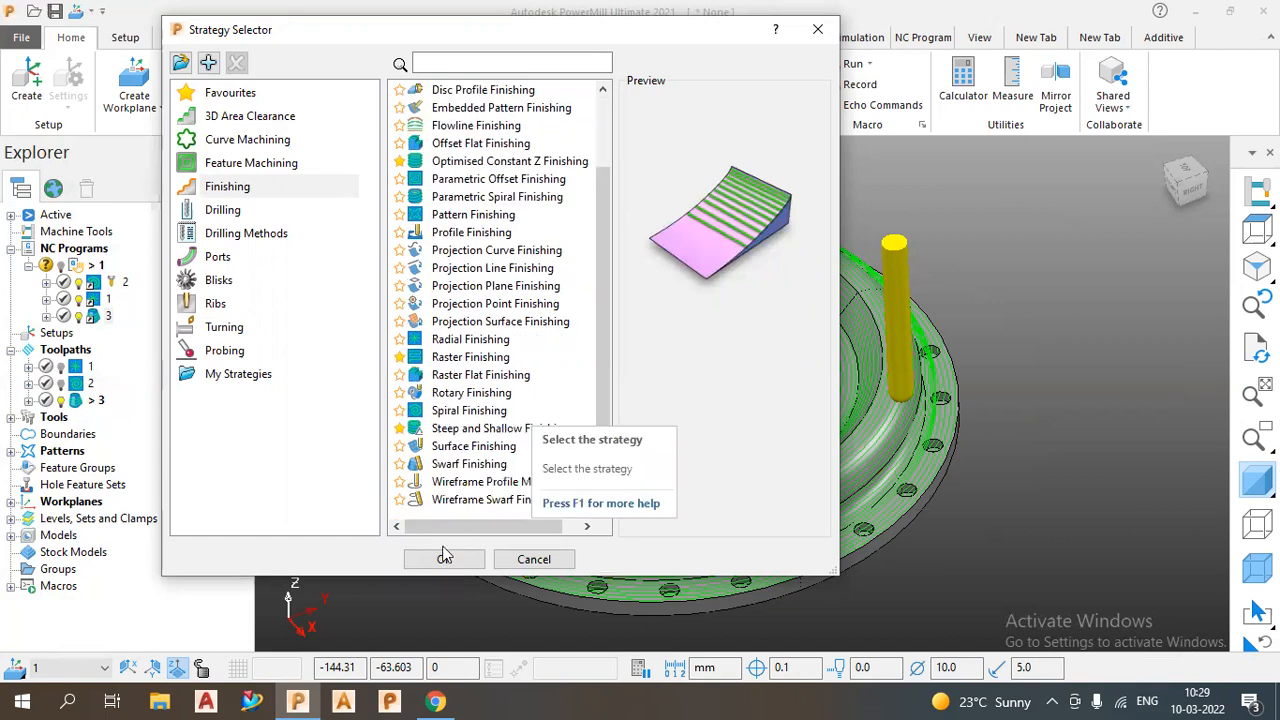
{"action": "left_click", "coordinate": [443, 558]}
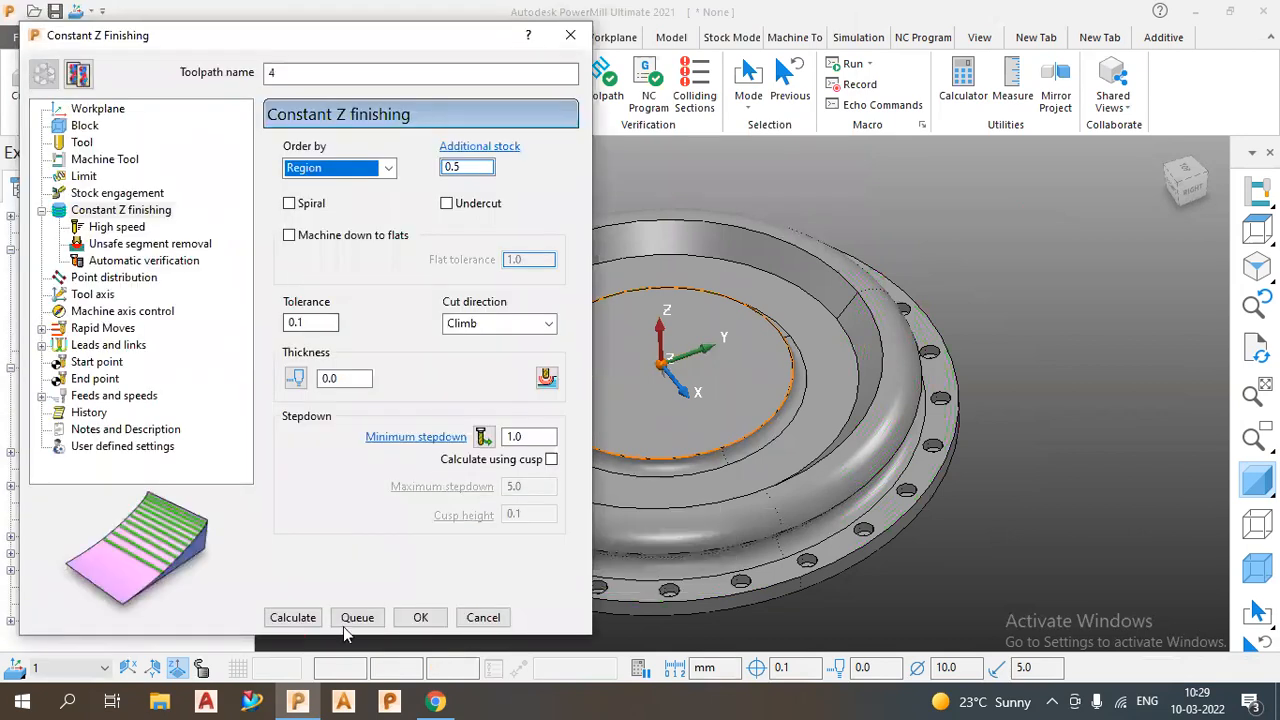
- Enable the Spiral option for constant Z toolpath 4, calculate it and inspect the path on the part
{"action": "left_click", "coordinate": [293, 208]}
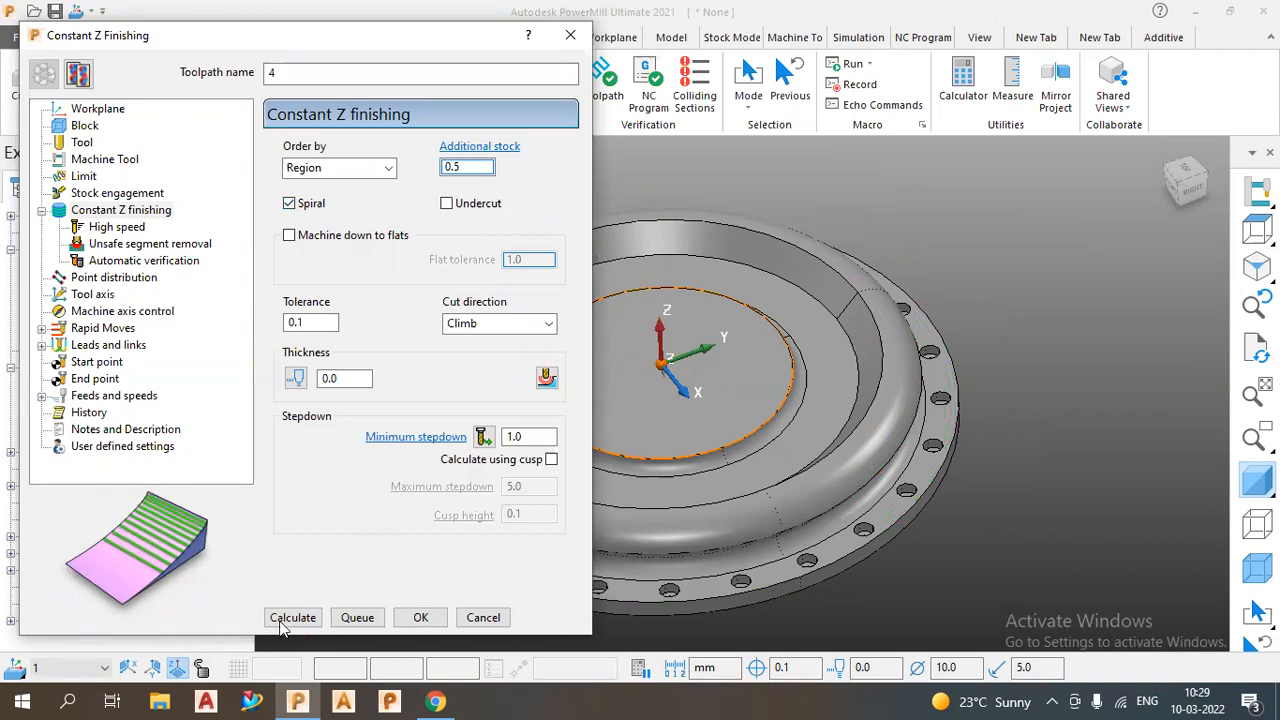
{"action": "left_click", "coordinate": [283, 622]}
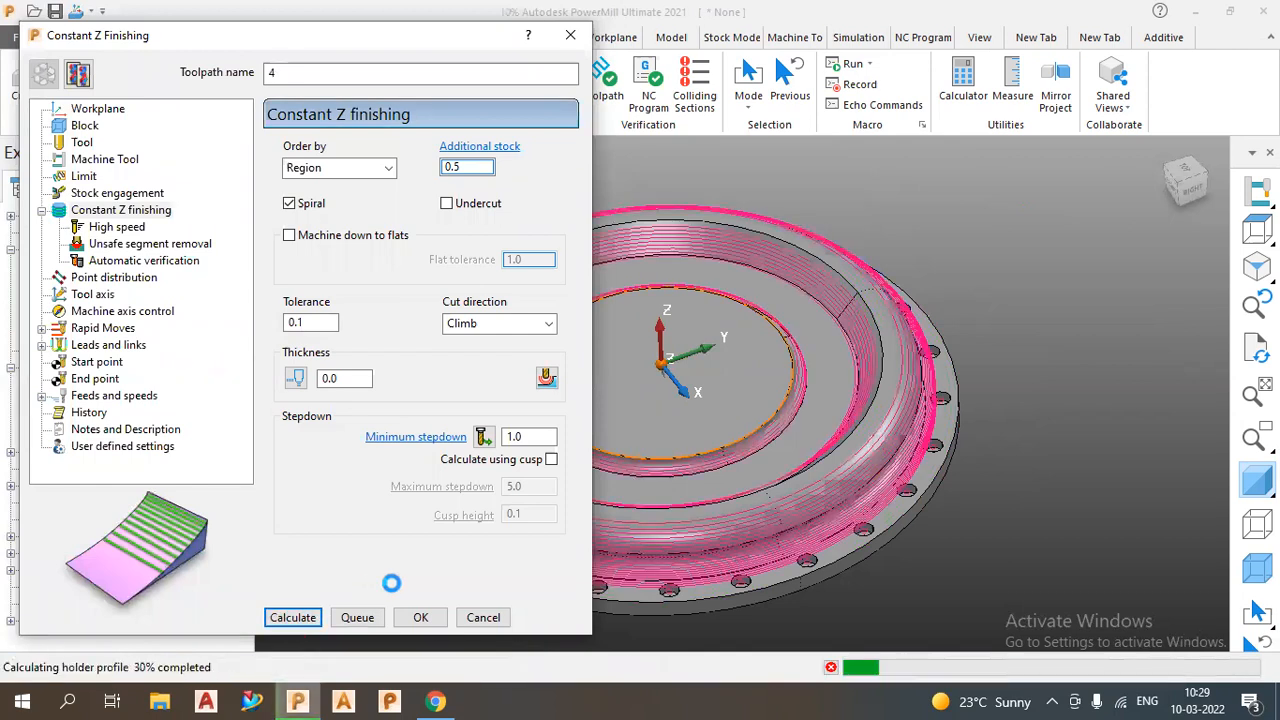
{"action": "scroll", "coordinate": [1059, 345], "scroll_direction": "down", "scroll_amount": 1}
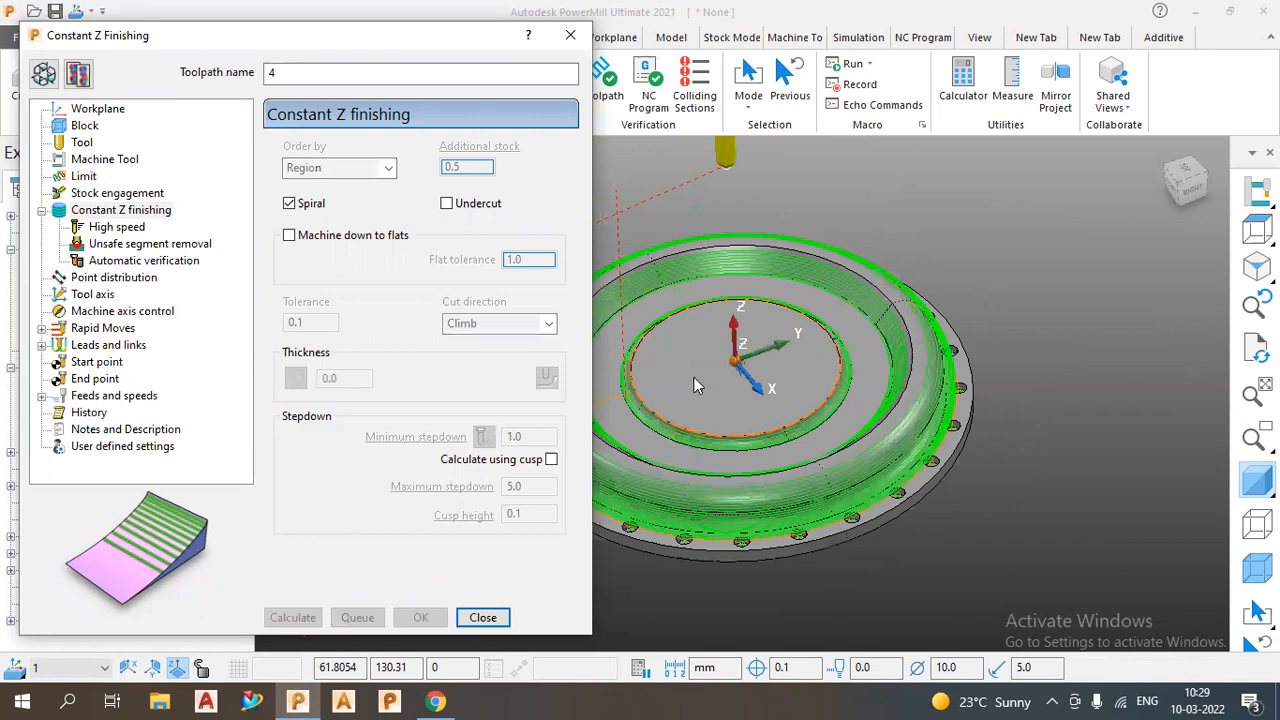
{"action": "scroll", "coordinate": [692, 383], "scroll_direction": "up", "scroll_amount": 2}
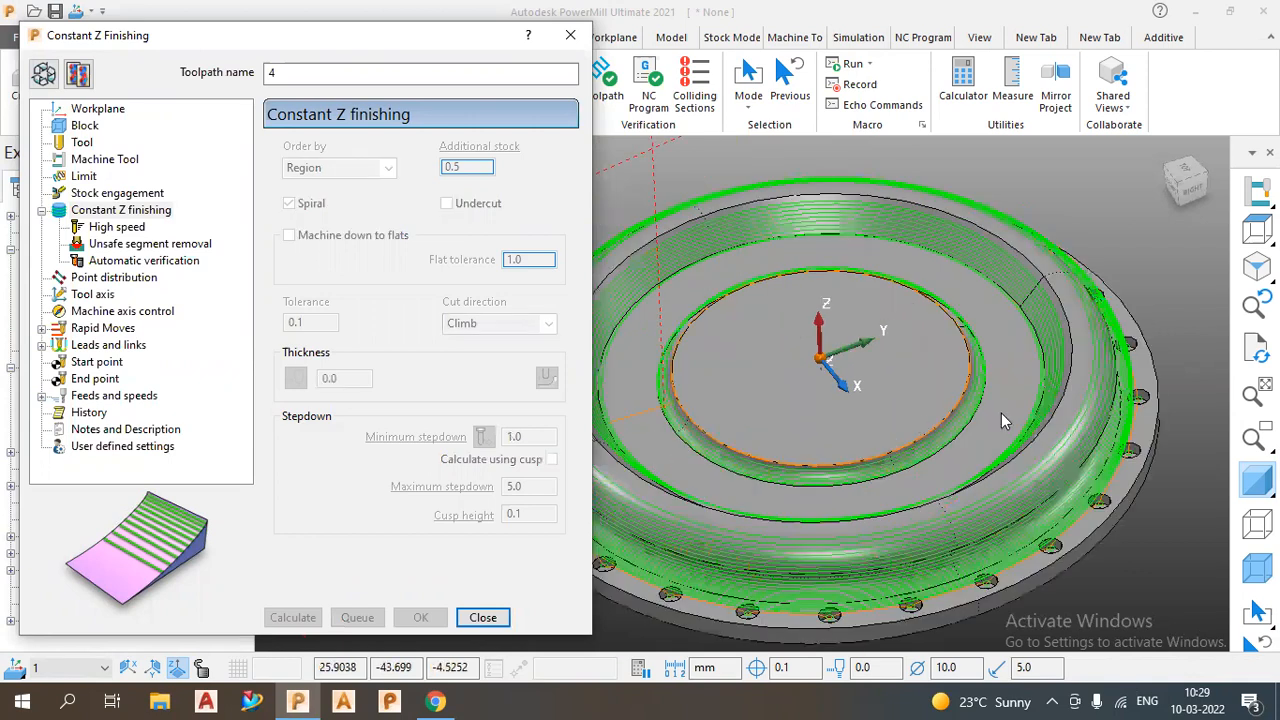
{"action": "scroll", "coordinate": [990, 350], "scroll_direction": "down", "scroll_amount": 1}
{"action": "middle_click_drag", "start_coordinate": [1005, 314], "coordinate": [1008, 397]}
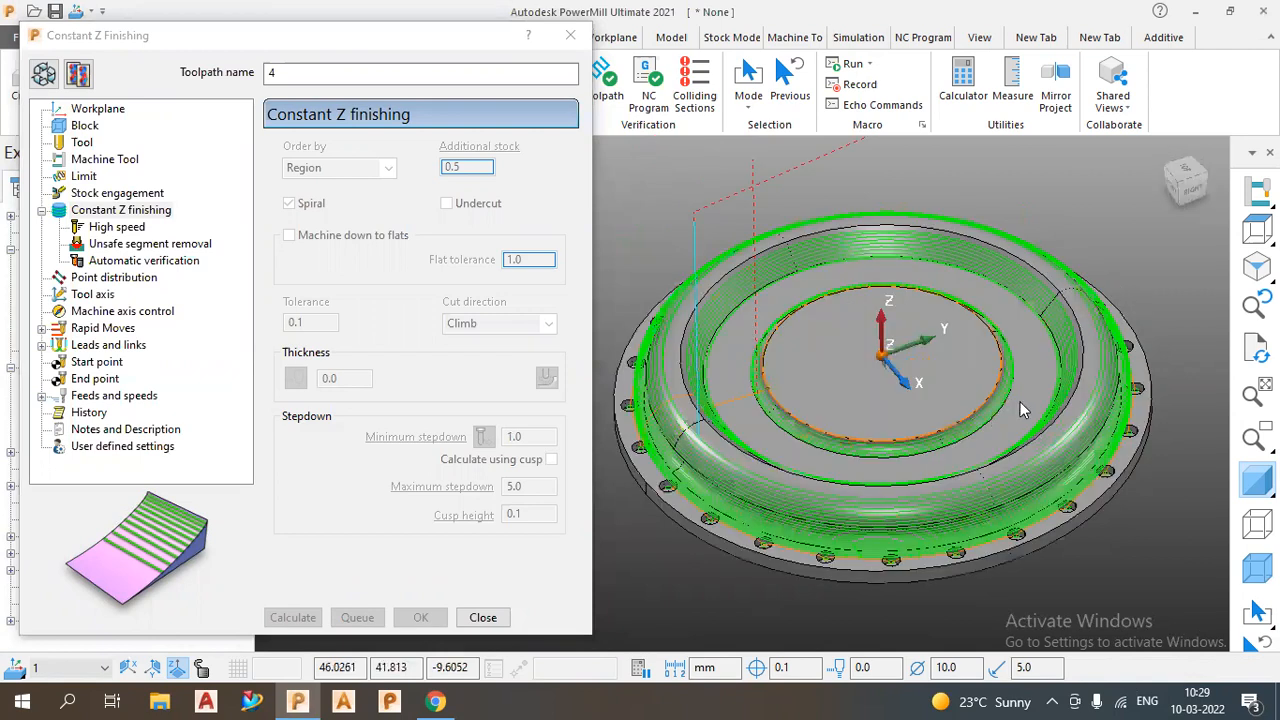
- Set toolpath 4's additional stock to 0, leave Calculate using cusp off, recalculate it and close its settings
{"action": "left_click", "coordinate": [42, 78]}
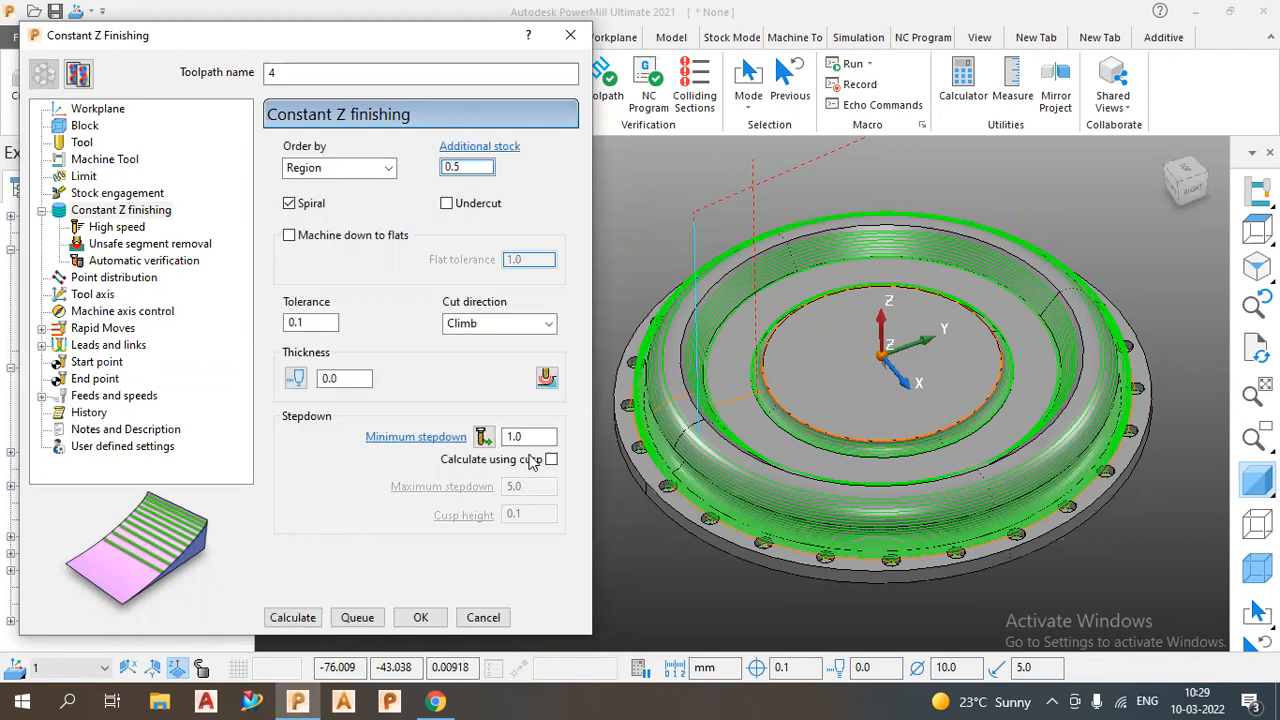
{"action": "left_click", "coordinate": [533, 460]}
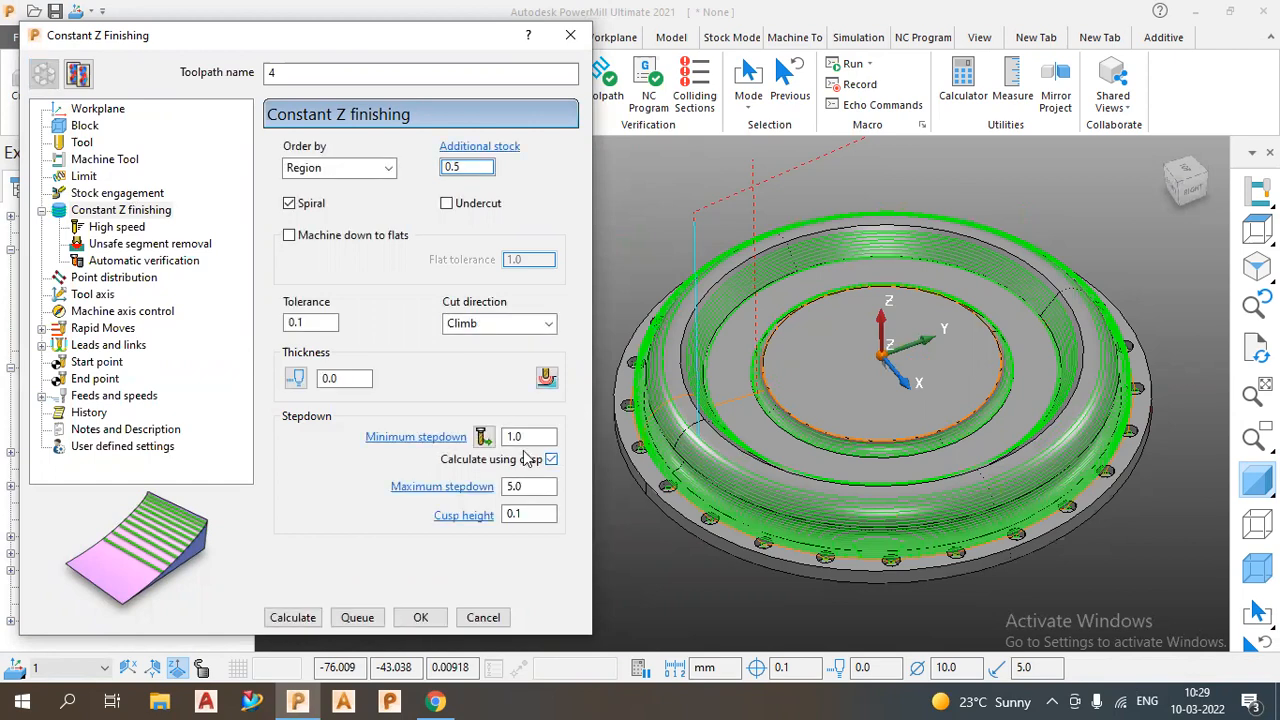
{"action": "left_click", "coordinate": [535, 460]}
{"action": "double_click", "coordinate": [460, 167]}
{"action": "type", "text": "0"}
{"action": "left_click", "coordinate": [292, 618]}
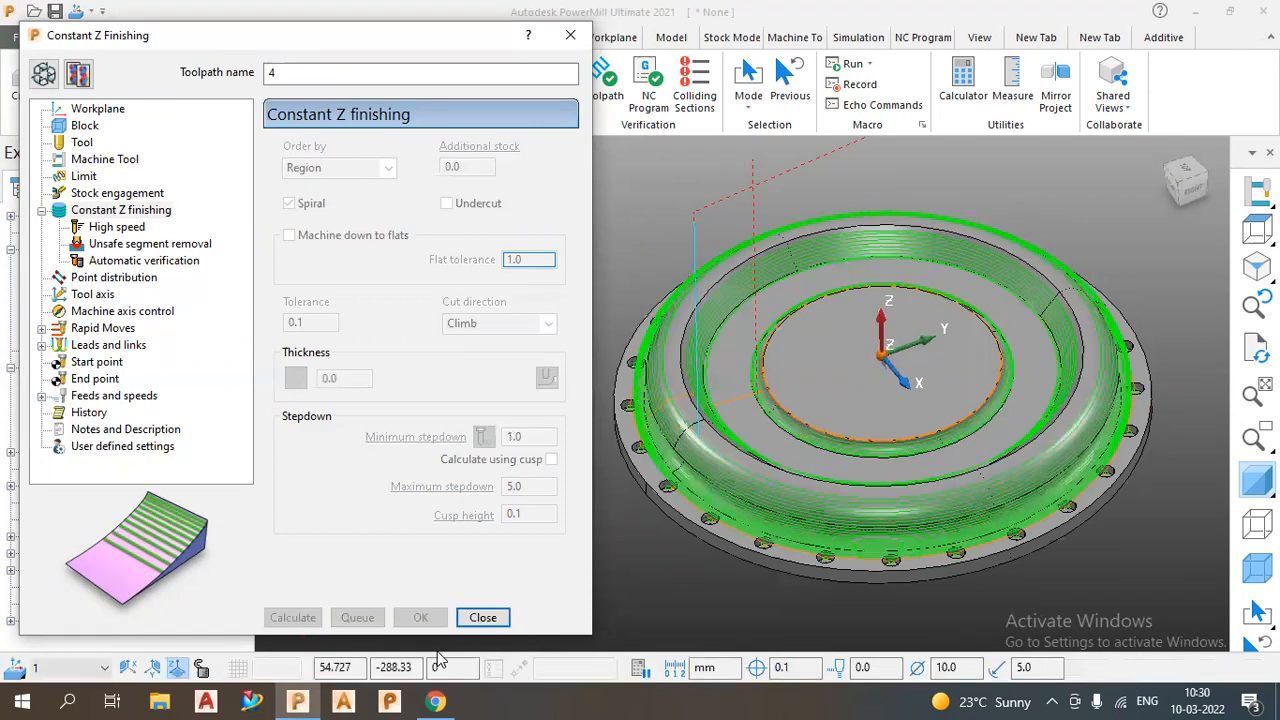
{"action": "left_click", "coordinate": [483, 617]}
- Hide toolpath 4 from the model view
{"action": "scroll", "coordinate": [748, 362], "scroll_direction": "down", "scroll_amount": 2}
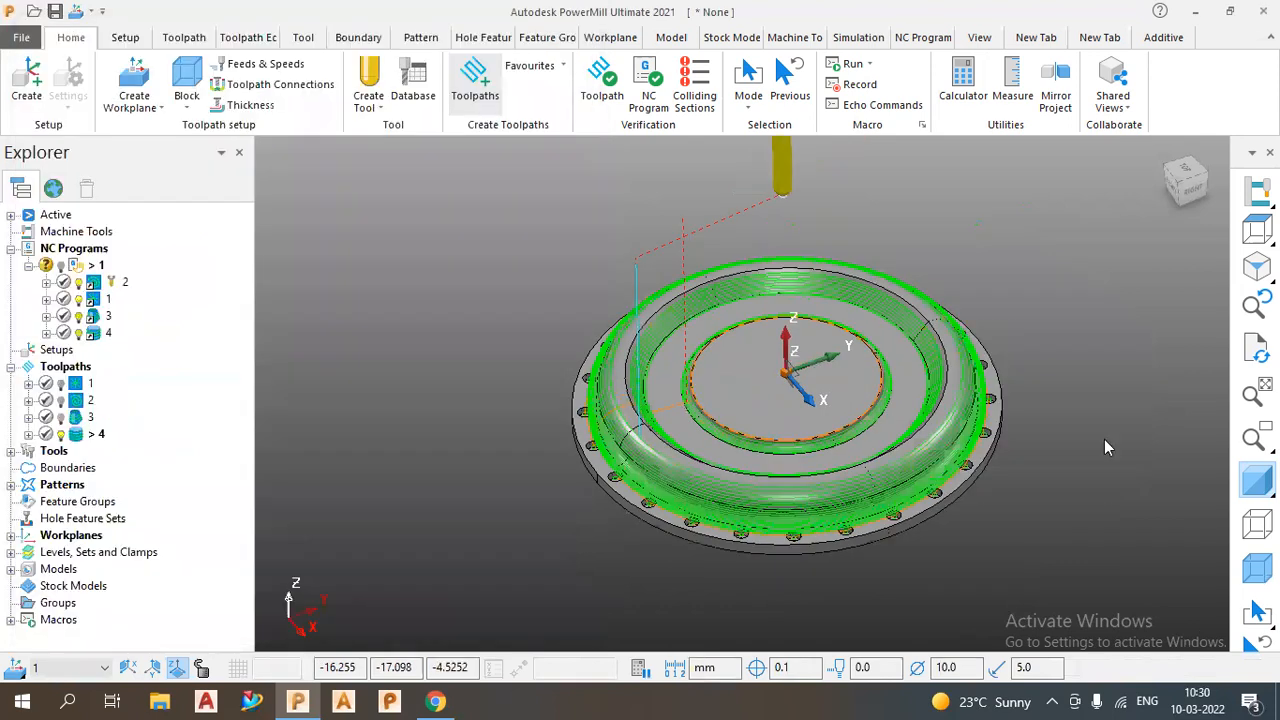
{"action": "scroll", "coordinate": [604, 345], "scroll_direction": "up", "scroll_amount": 1}
{"action": "mouse_move", "coordinate": [602, 359]}
{"action": "middle_mouse_down"}
{"action": "mouse_move", "coordinate": [593, 457]}
{"action": "mouse_move", "coordinate": [627, 357]}
{"action": "mouse_move", "coordinate": [616, 354]}
{"action": "middle_mouse_up"}
{"action": "left_click", "coordinate": [90, 400]}
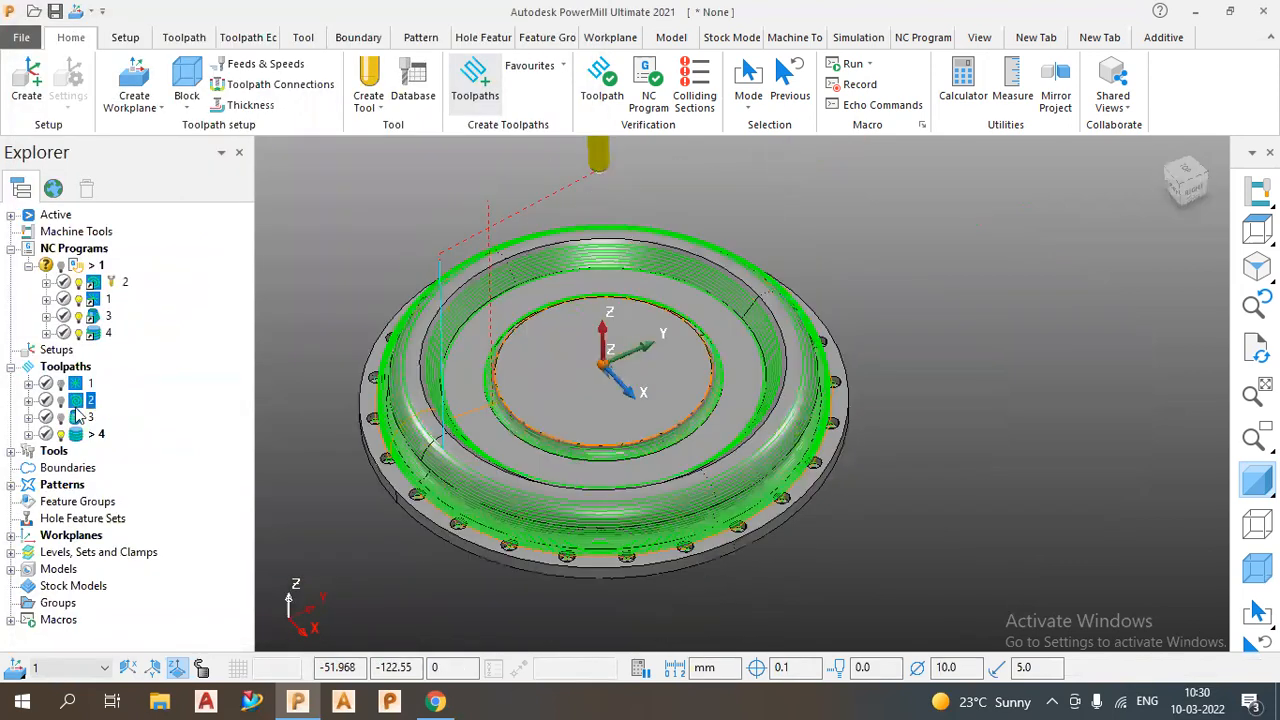
{"action": "left_click", "coordinate": [58, 439]}
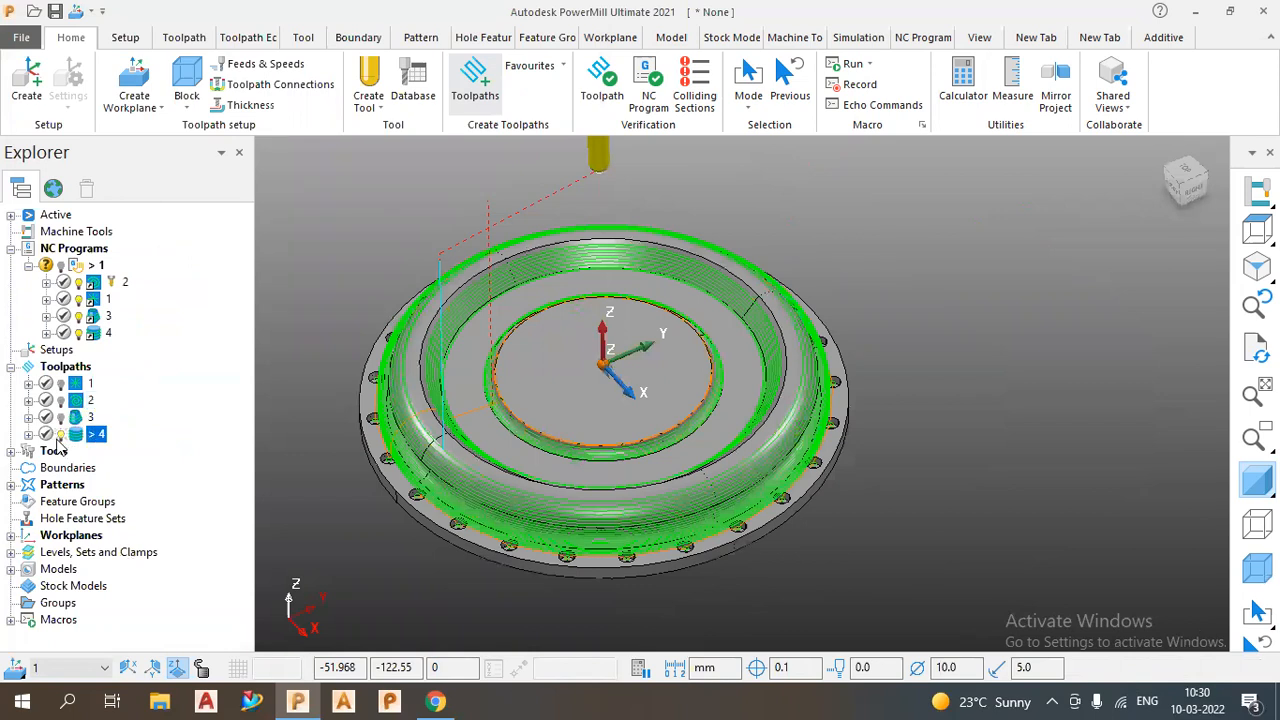
{"action": "left_click", "coordinate": [61, 436]}
- Create and calculate a new toolpath with the Optimised Constant Z Finishing strategy, and close its settings
{"action": "left_click", "coordinate": [466, 88]}
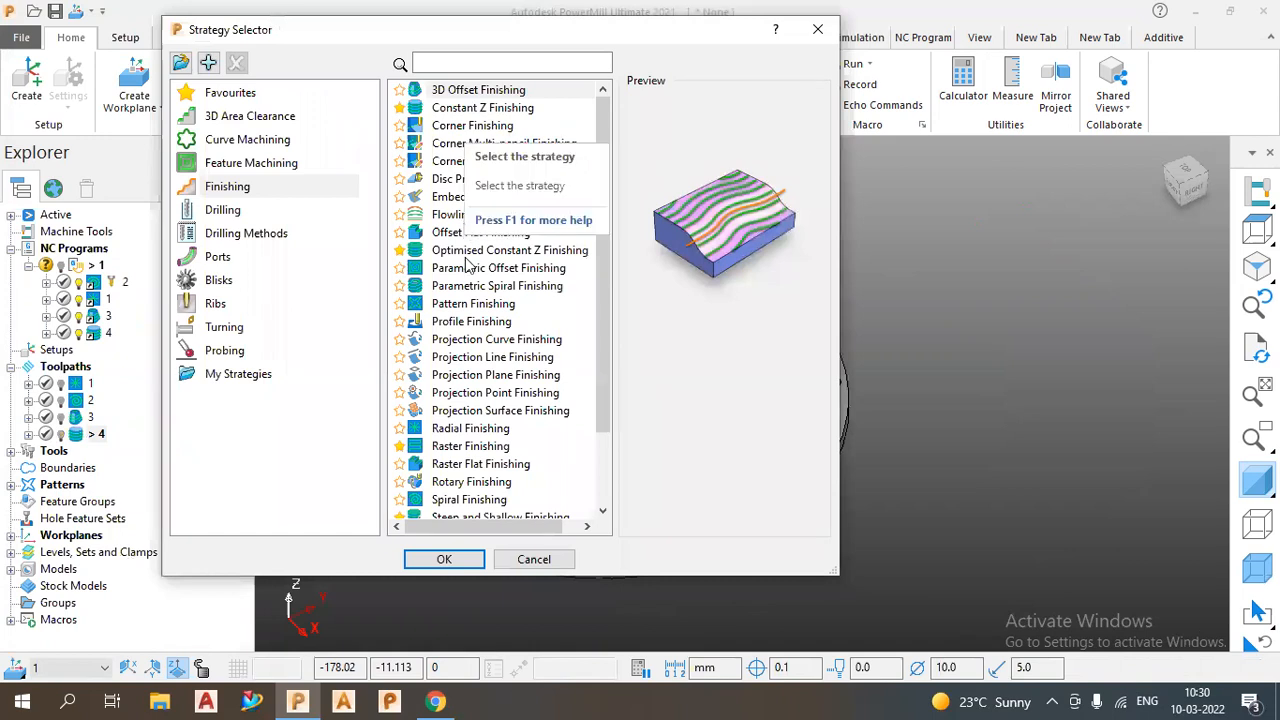
{"action": "left_click", "coordinate": [466, 255]}
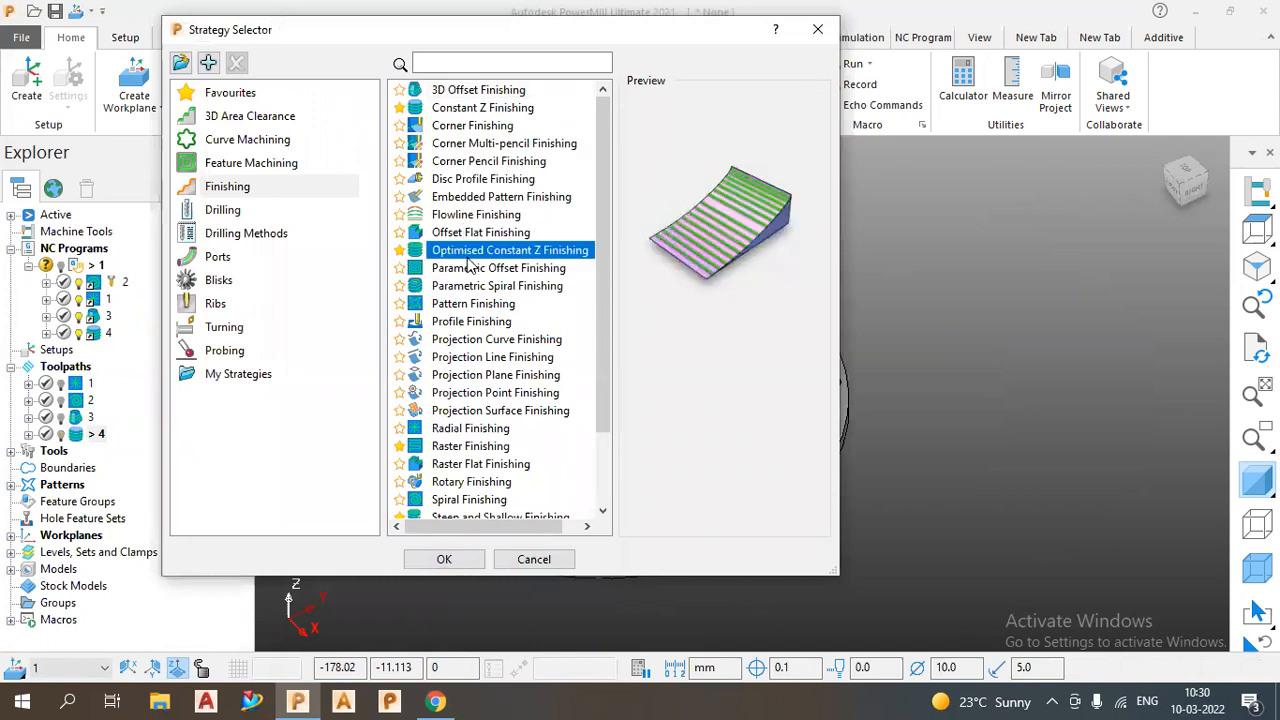
{"action": "left_click", "coordinate": [470, 112]}
{"action": "left_click", "coordinate": [466, 258]}
{"action": "left_click", "coordinate": [426, 562]}
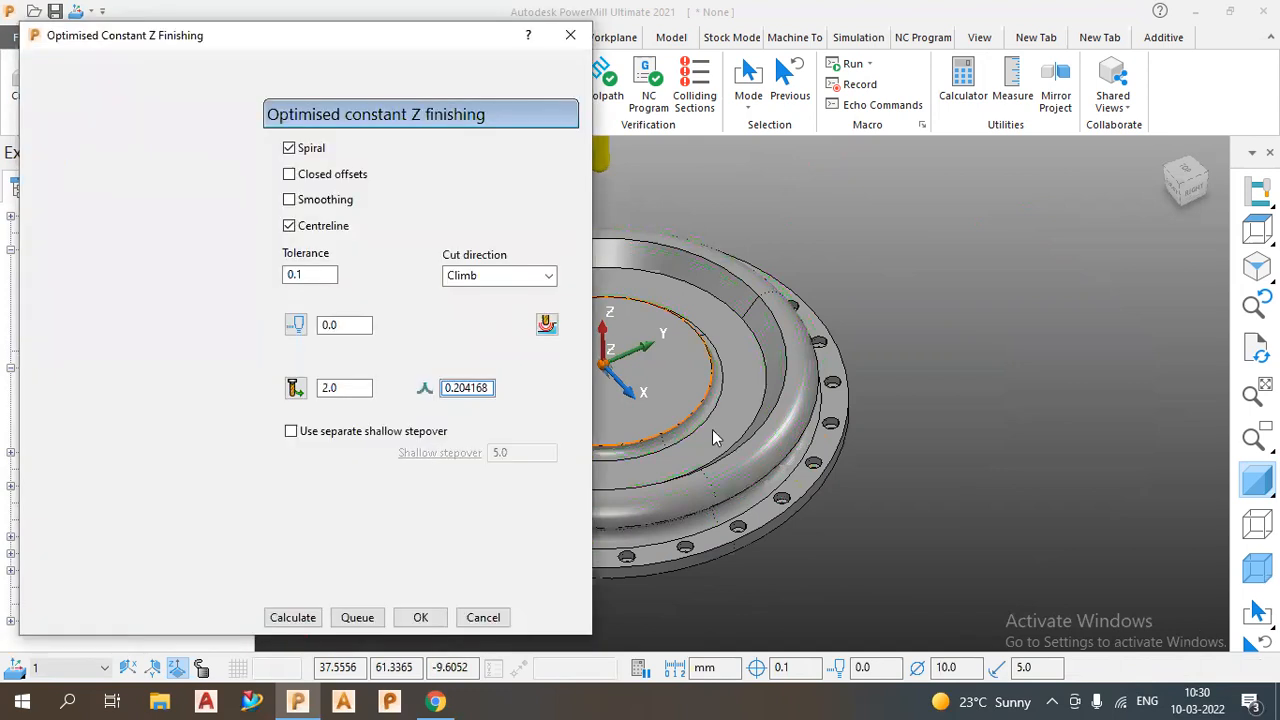
{"action": "left_click", "coordinate": [293, 618]}
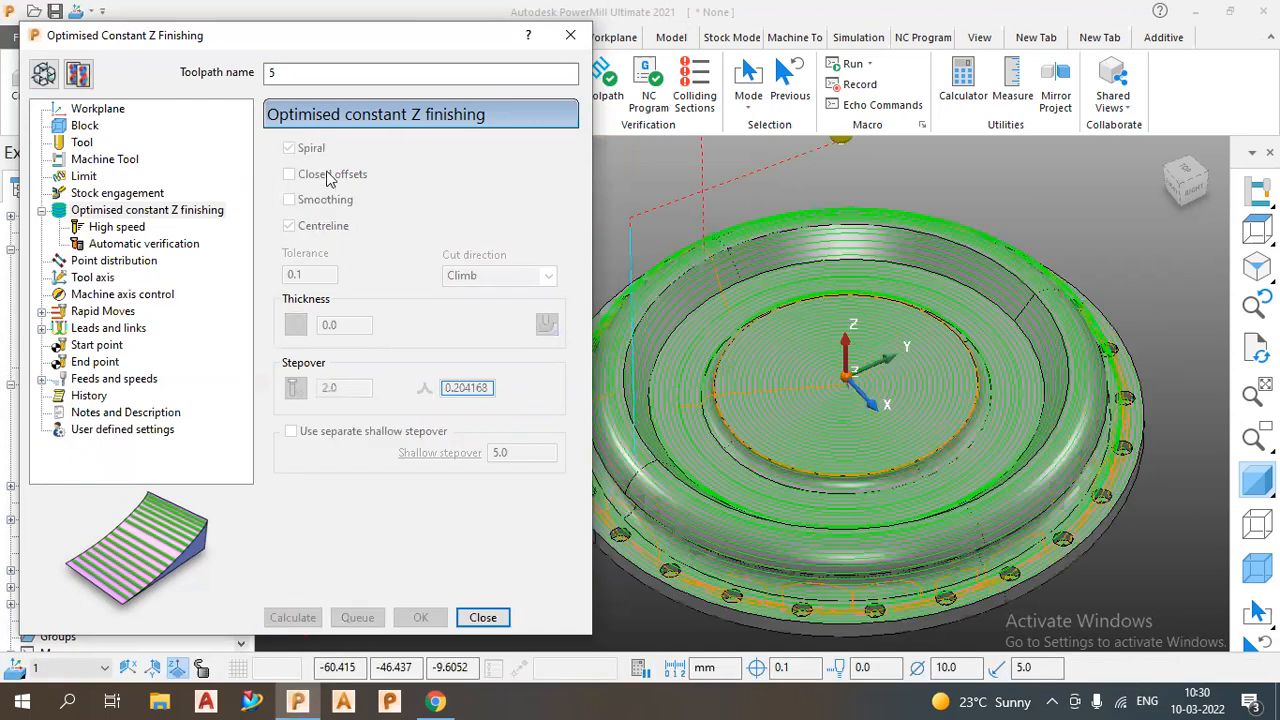
{"action": "left_click", "coordinate": [483, 617]}
- Reopen toolpath 5's settings for editing, enable a separate shallow stepover of 5.0 and recalculate it
{"action": "scroll", "coordinate": [658, 340], "scroll_direction": "up", "scroll_amount": 2}
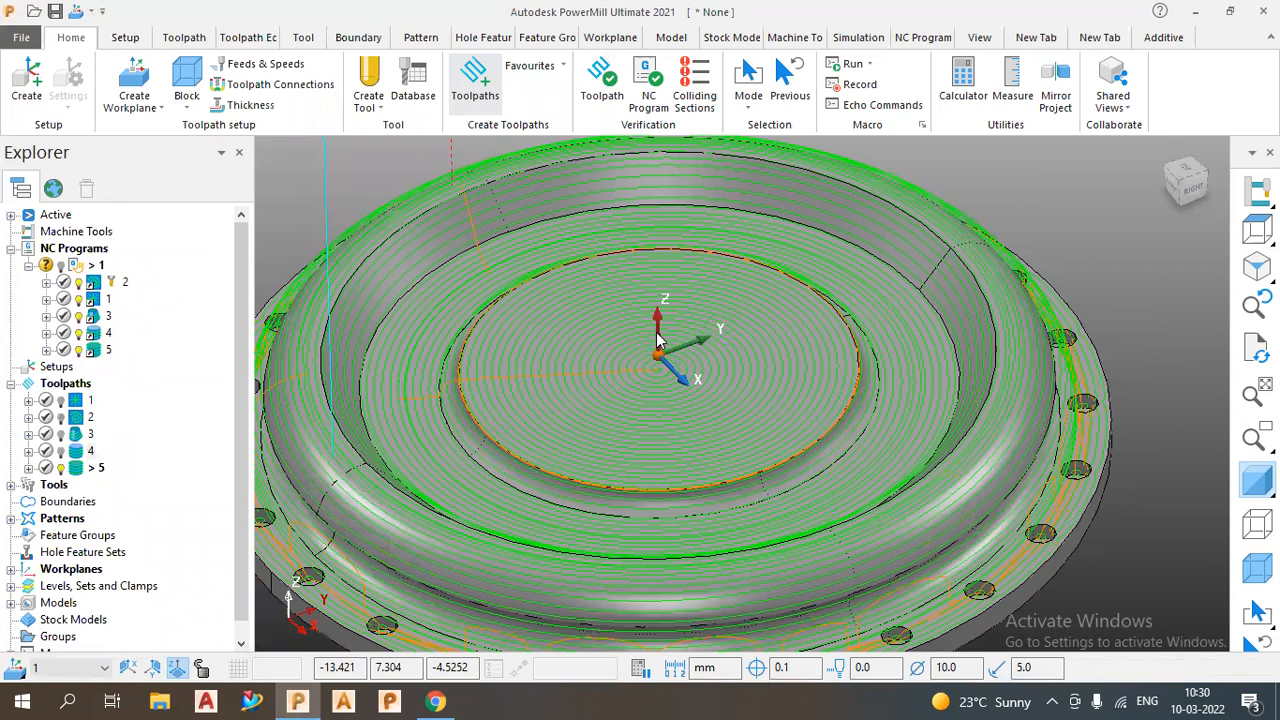
{"action": "scroll", "coordinate": [772, 444], "scroll_direction": "down", "scroll_amount": 2}
{"action": "scroll", "coordinate": [772, 448], "scroll_direction": "down", "scroll_amount": 1}
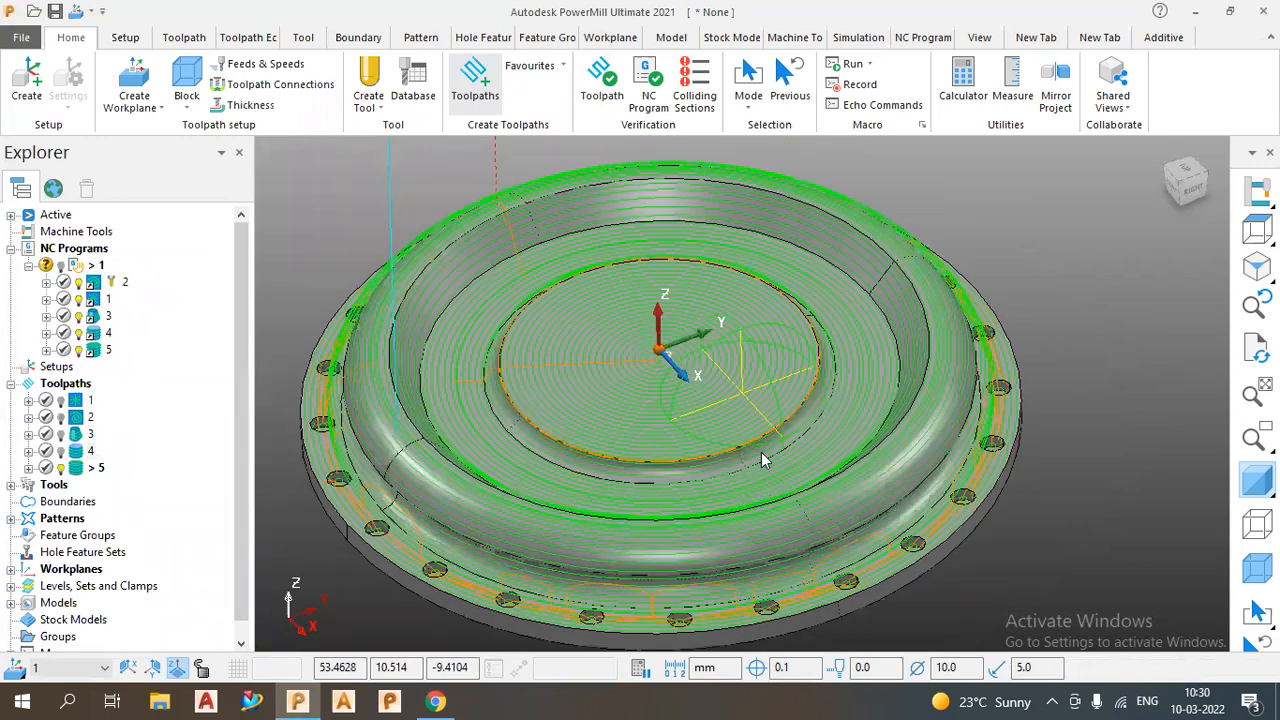
{"action": "left_click", "coordinate": [95, 468]}
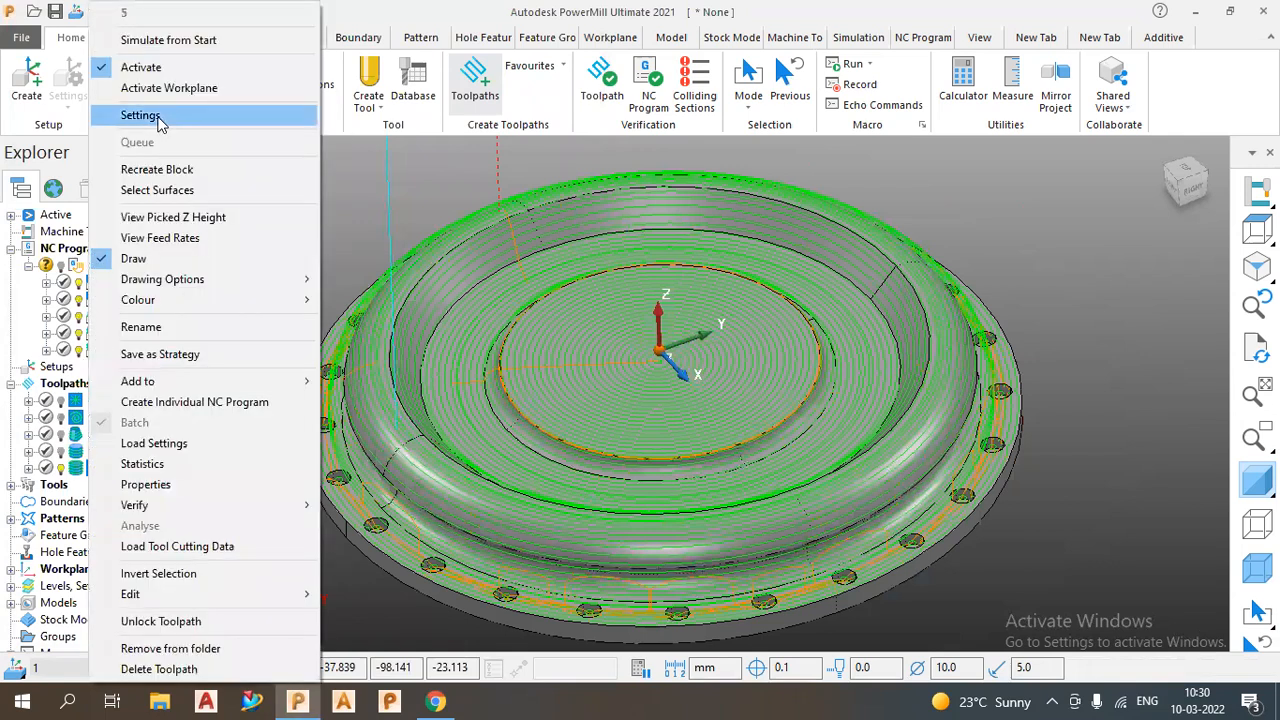
{"action": "left_click", "coordinate": [140, 115]}
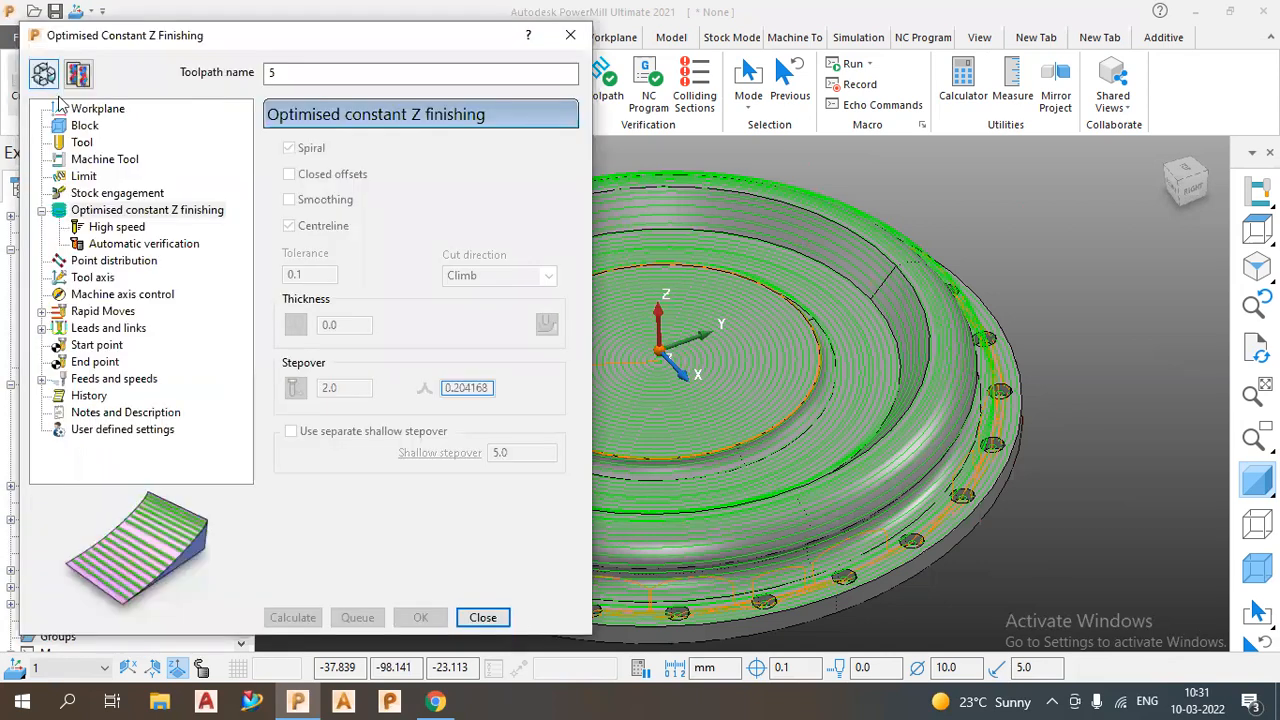
{"action": "left_click", "coordinate": [44, 74]}
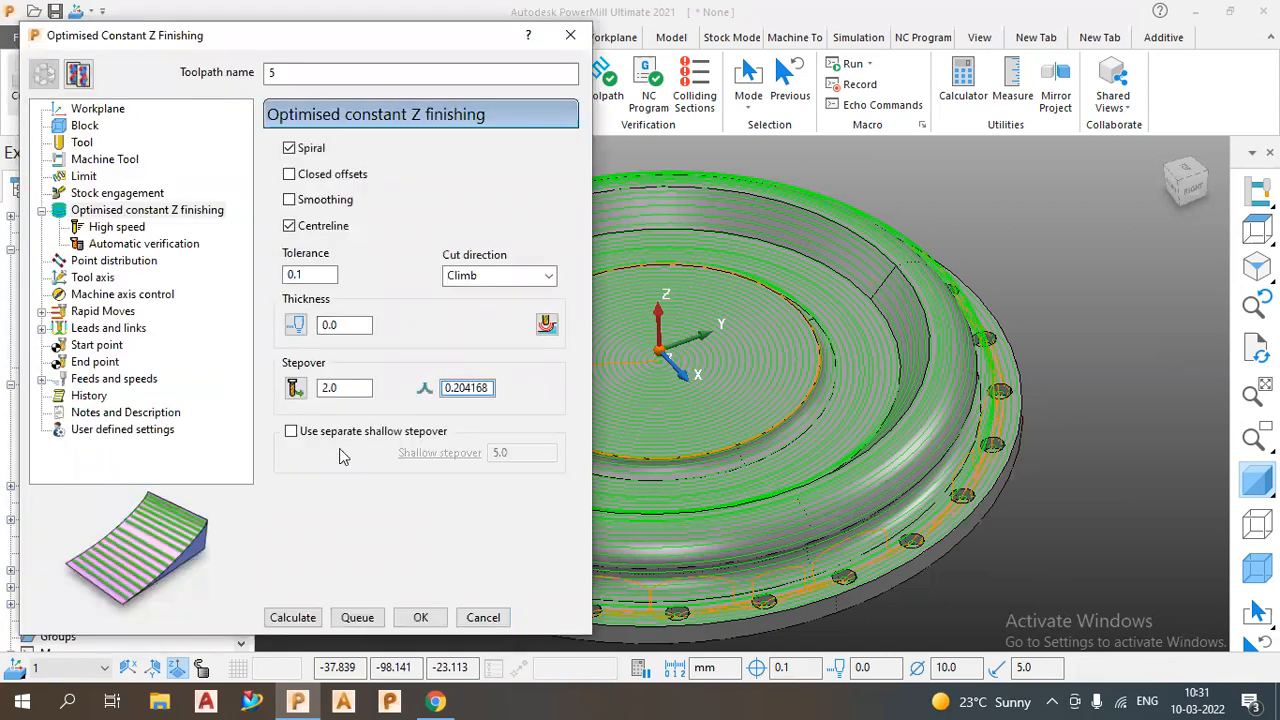
{"action": "left_click", "coordinate": [292, 432]}
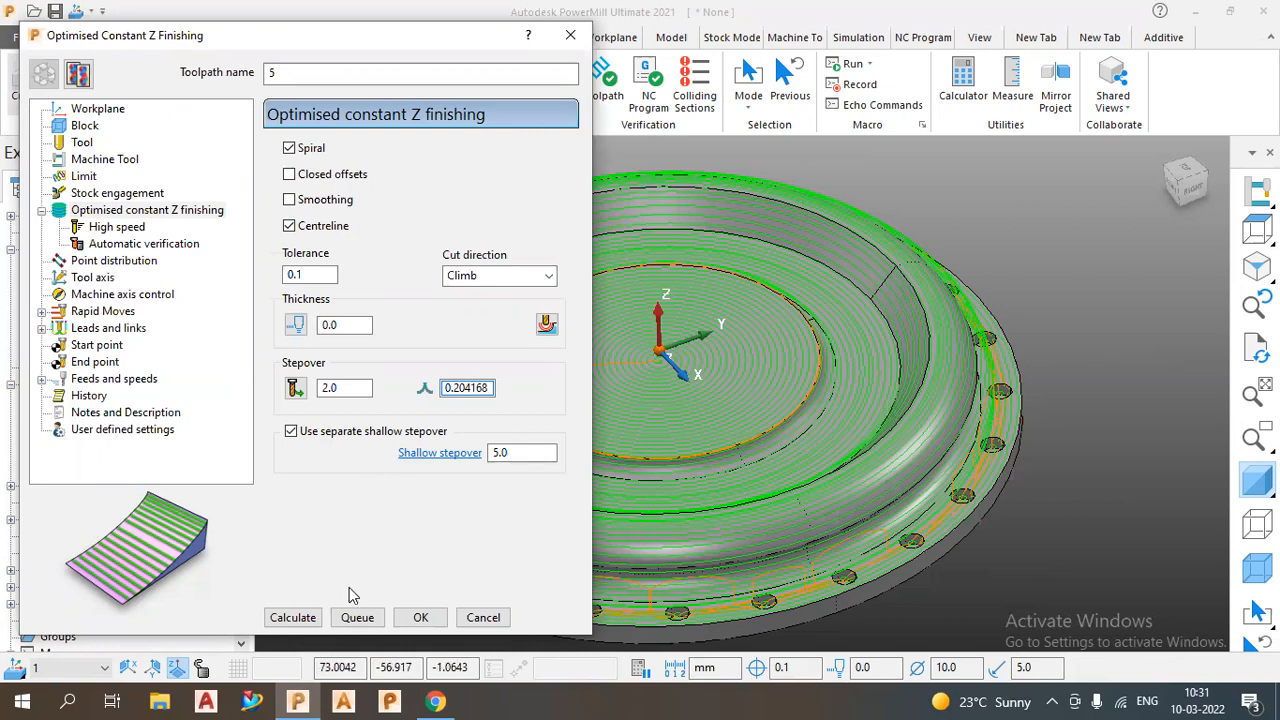
{"action": "left_click", "coordinate": [307, 625]}
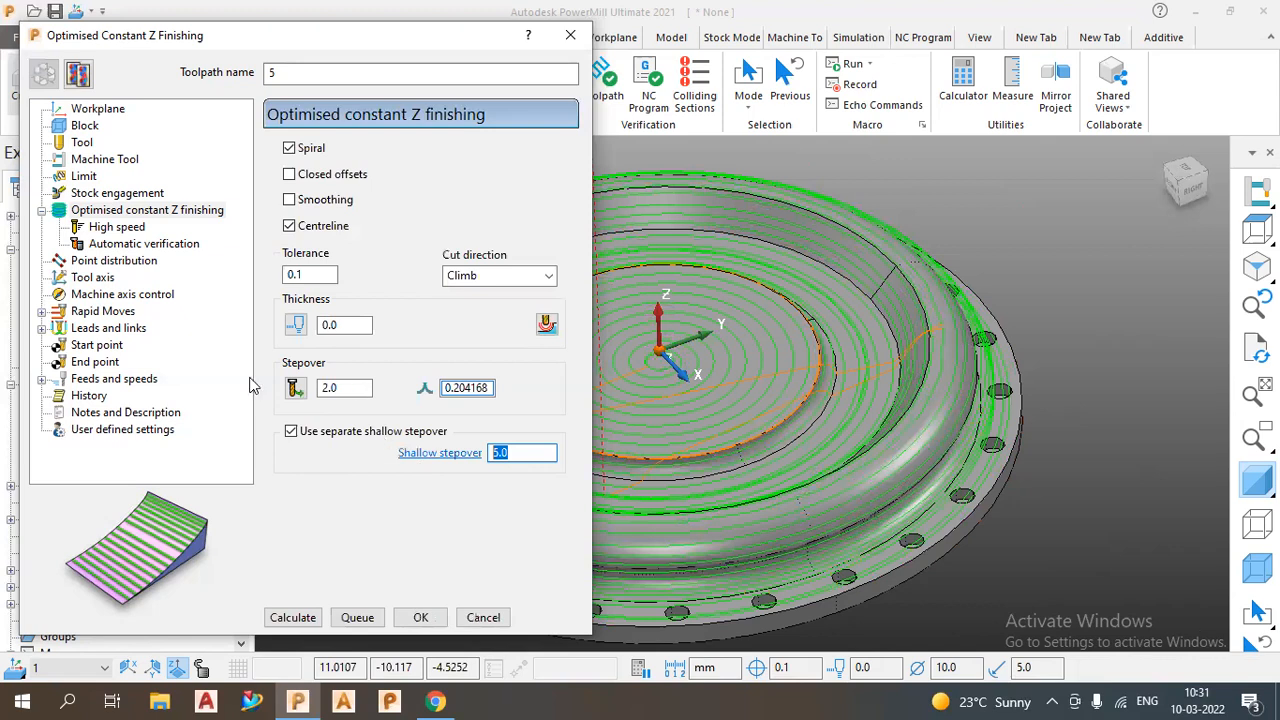
- Set toolpath 5's shallow stepover to 1.0 and its main stepover to 5.0, and recalculate it
{"action": "type", "text": "1"}
{"action": "key", "text": "Tab"}
{"action": "type", "text": "5"}
{"action": "left_click", "coordinate": [292, 617]}
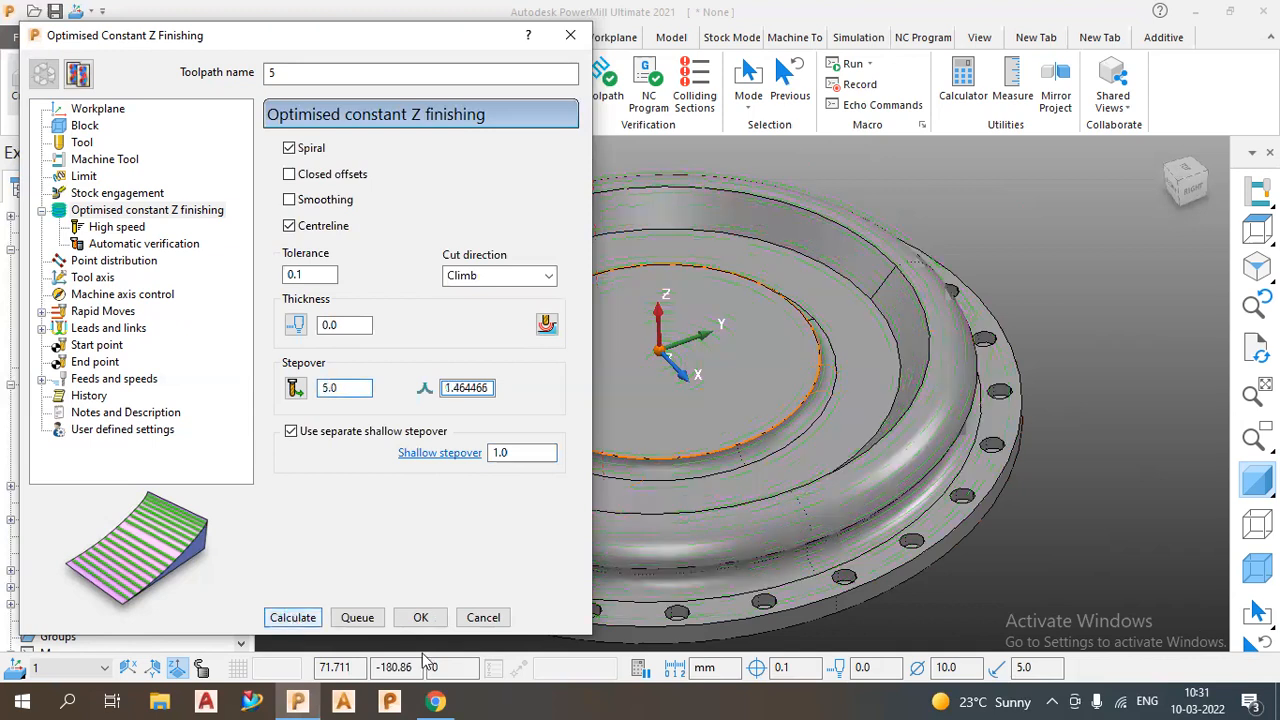
{"action": "key", "text": "Return"}
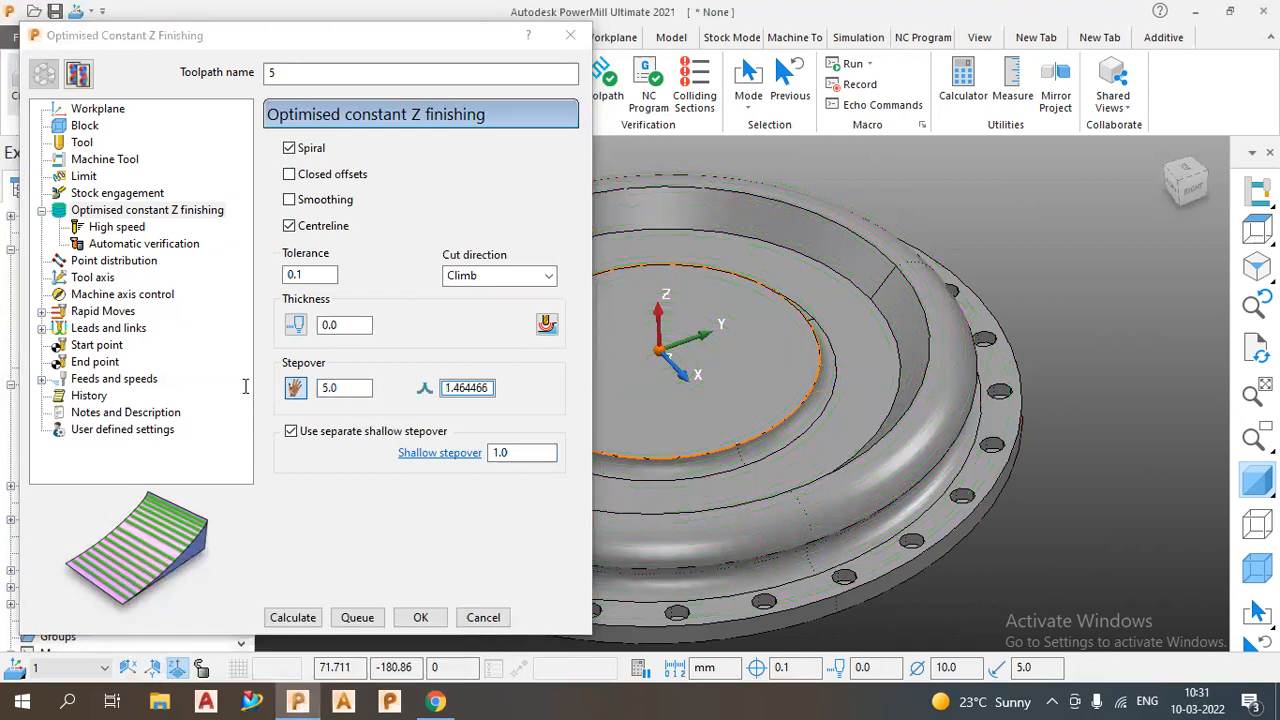
- Set toolpath 5's main stepover to 1.0, recalculate it and close its settings
{"action": "left_click_drag", "start_coordinate": [347, 388], "coordinate": [245, 387]}
{"action": "type", "text": "1"}
{"action": "key", "text": "Tab"}
{"action": "left_click", "coordinate": [306, 617]}
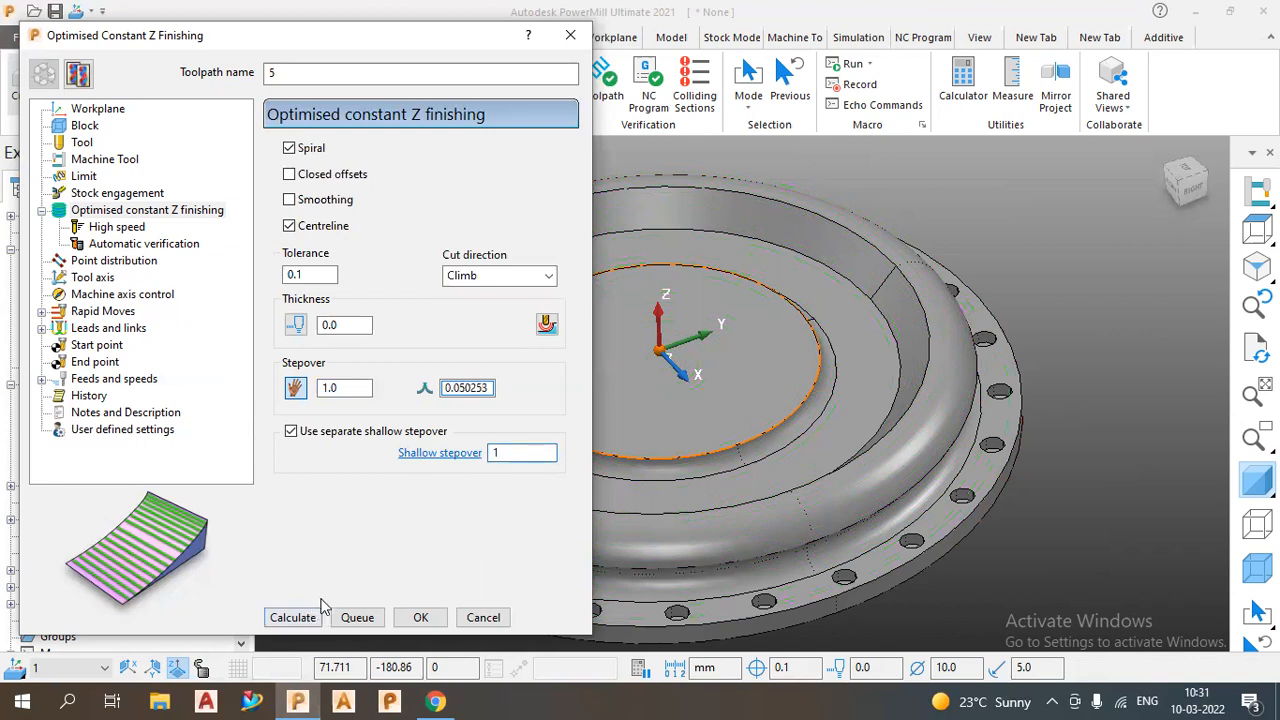
{"action": "left_click", "coordinate": [306, 612]}
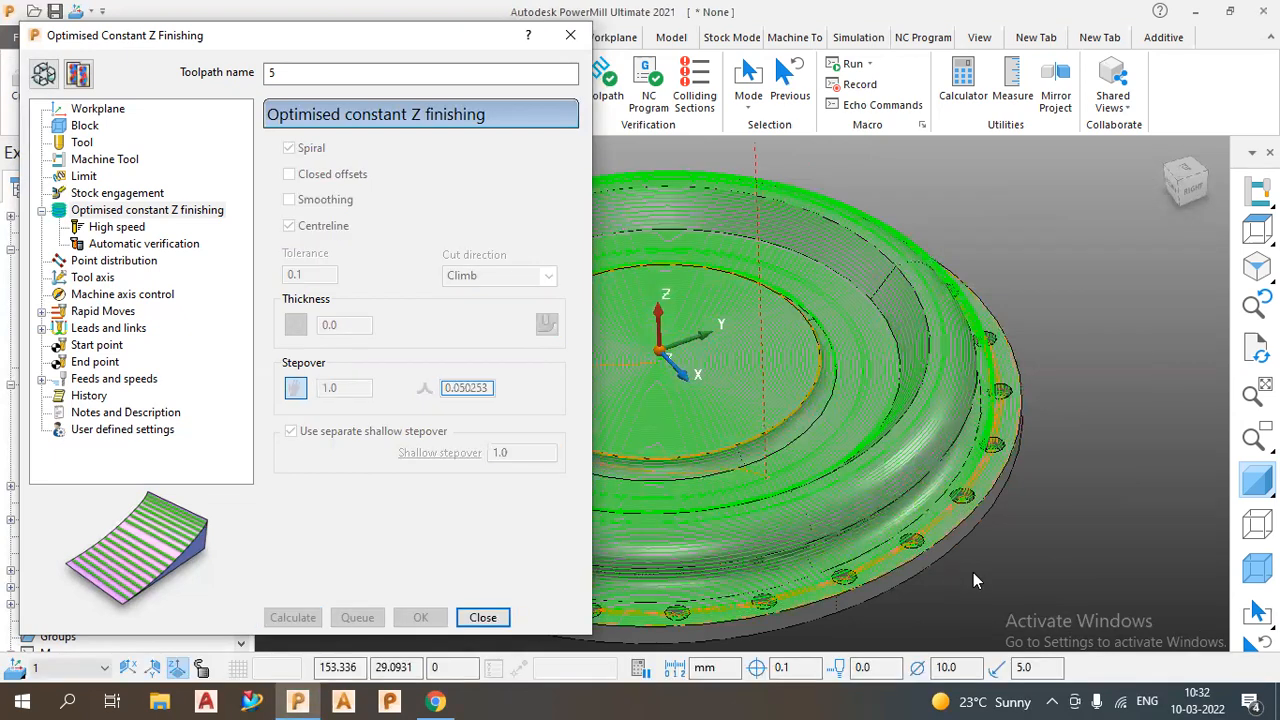
{"action": "left_click", "coordinate": [470, 621]}
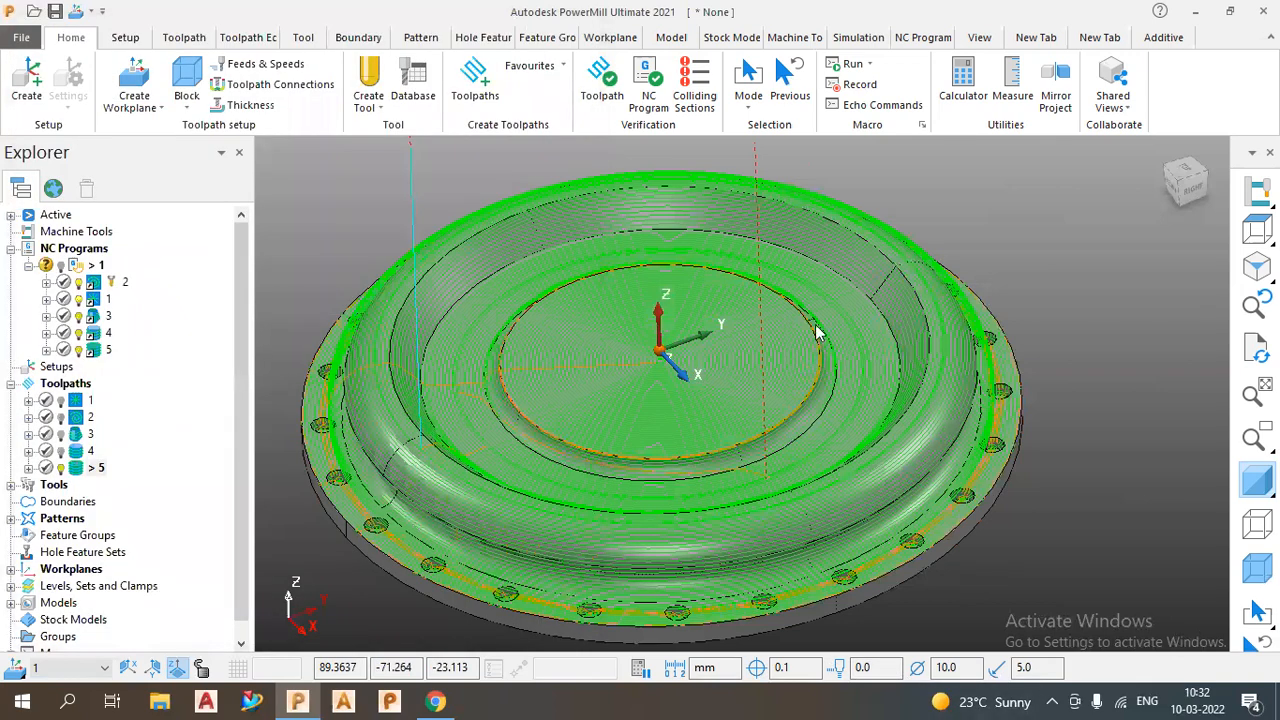
{"action": "middle_click_drag", "start_coordinate": [814, 324], "coordinate": [814, 328]}
{"action": "scroll", "coordinate": [814, 328], "scroll_direction": "down", "scroll_amount": 2}
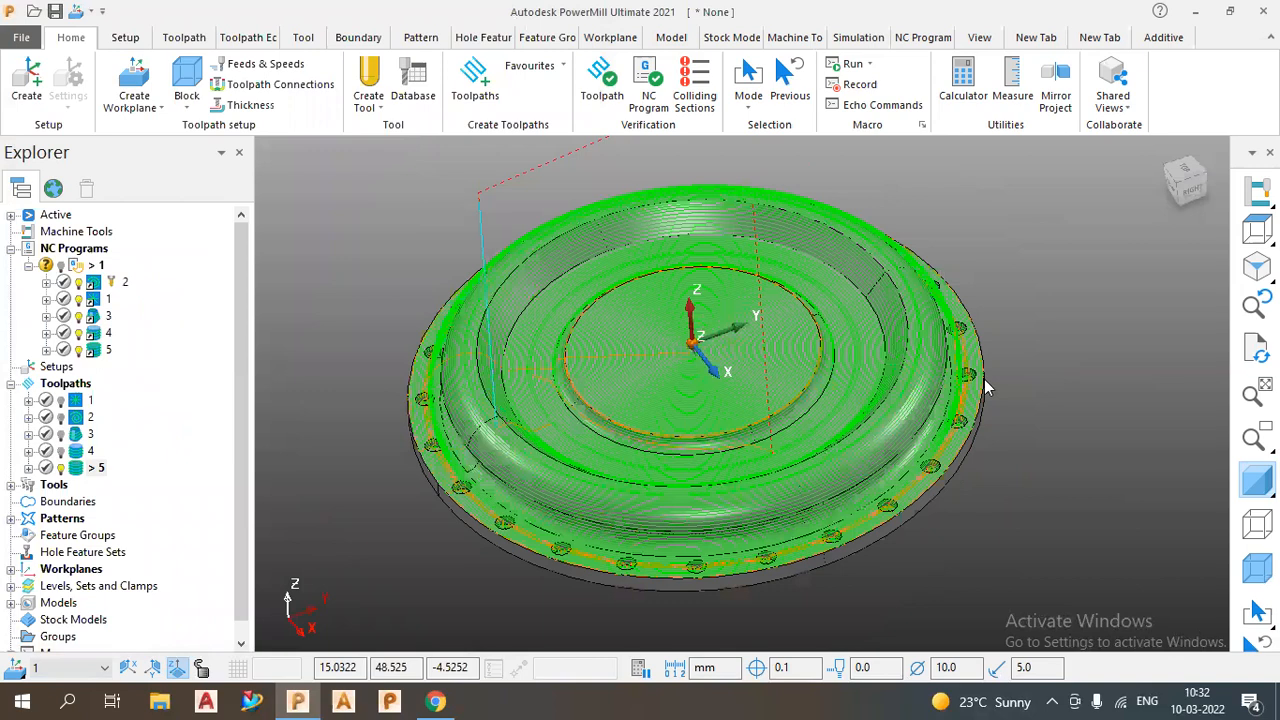
{"action": "scroll", "coordinate": [986, 387], "scroll_direction": "up", "scroll_amount": 1}
{"action": "middle_click_drag", "start_coordinate": [983, 385], "coordinate": [978, 385]}
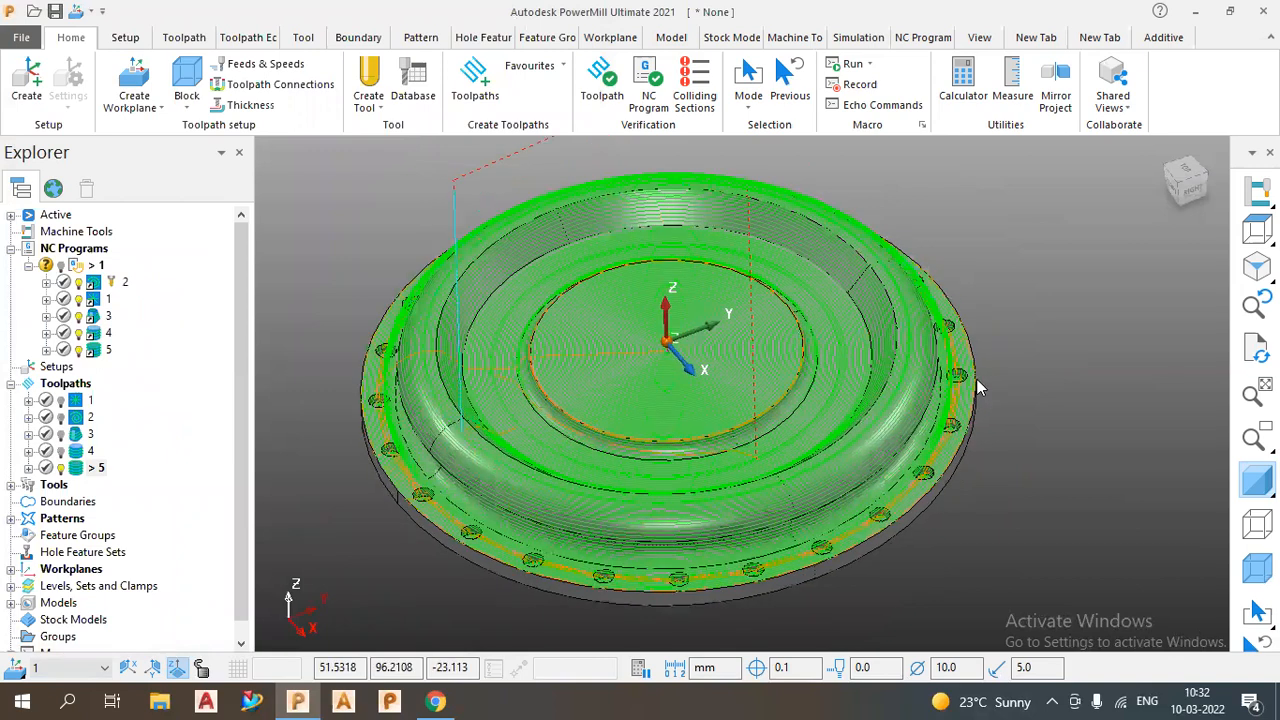